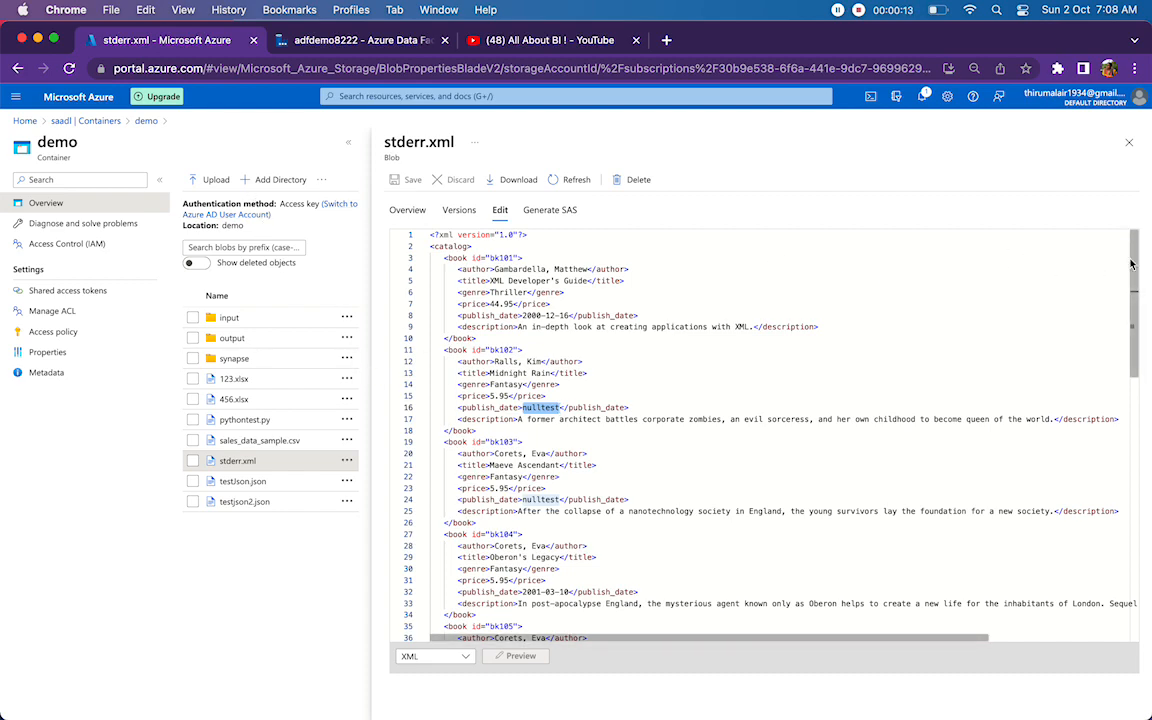
Examine the book records in stderr.xml, focusing on the bk102 record and its publish_date value.
drag(1134, 300, 1090, 265)
drag(434, 257, 501, 432)
click(443, 350)
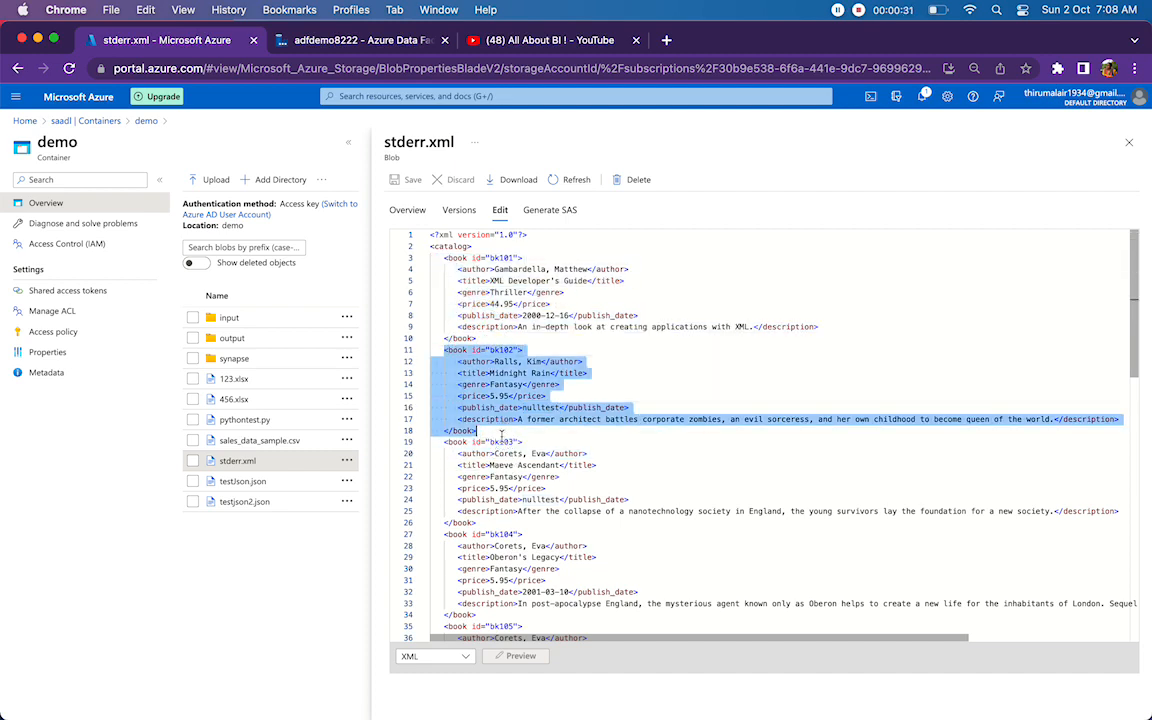
click(501, 432)
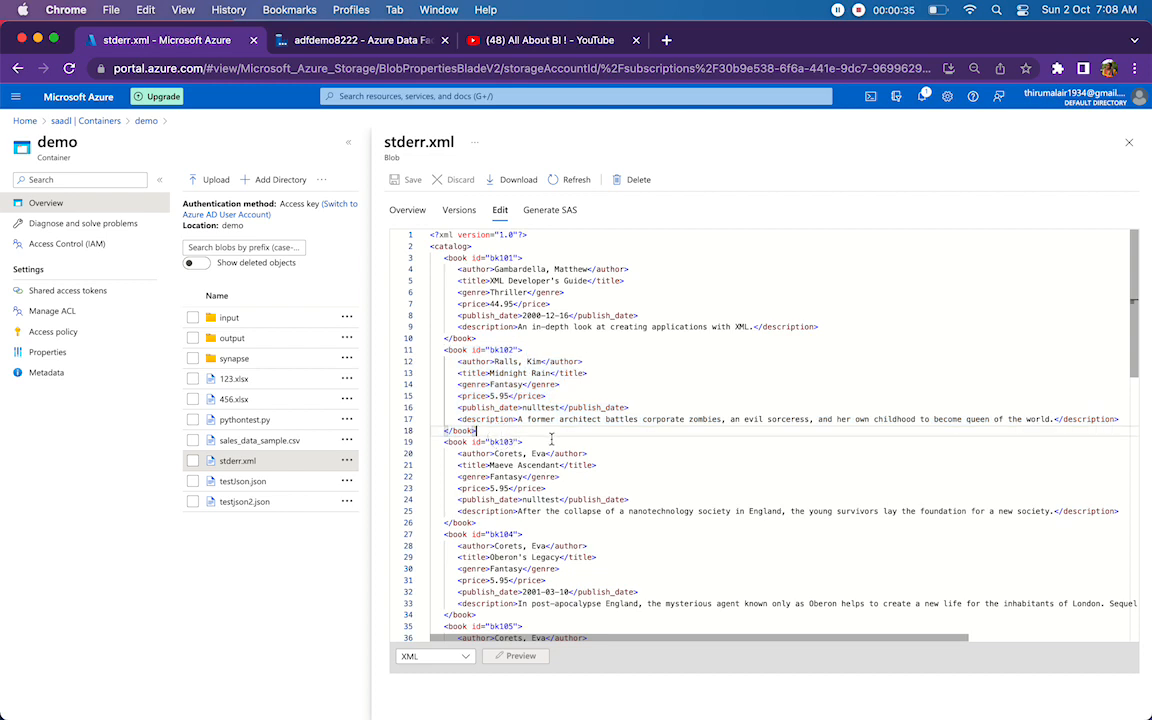
double_click(505, 477)
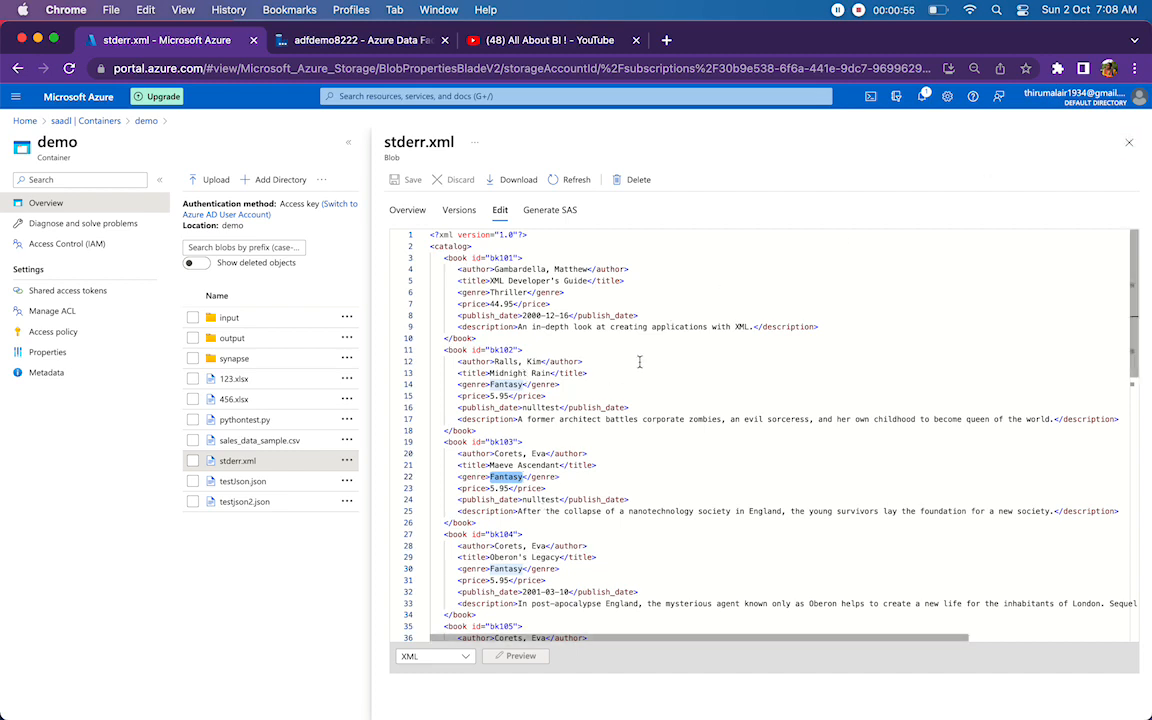
double_click(548, 407)
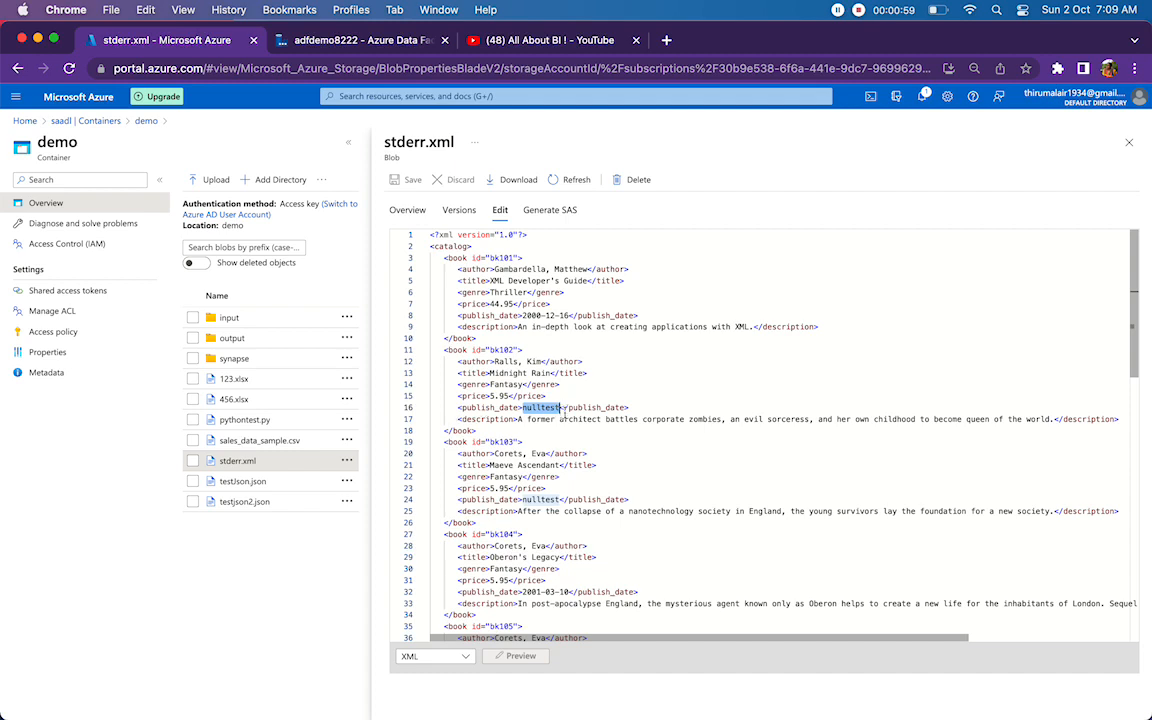
drag(642, 406, 433, 409)
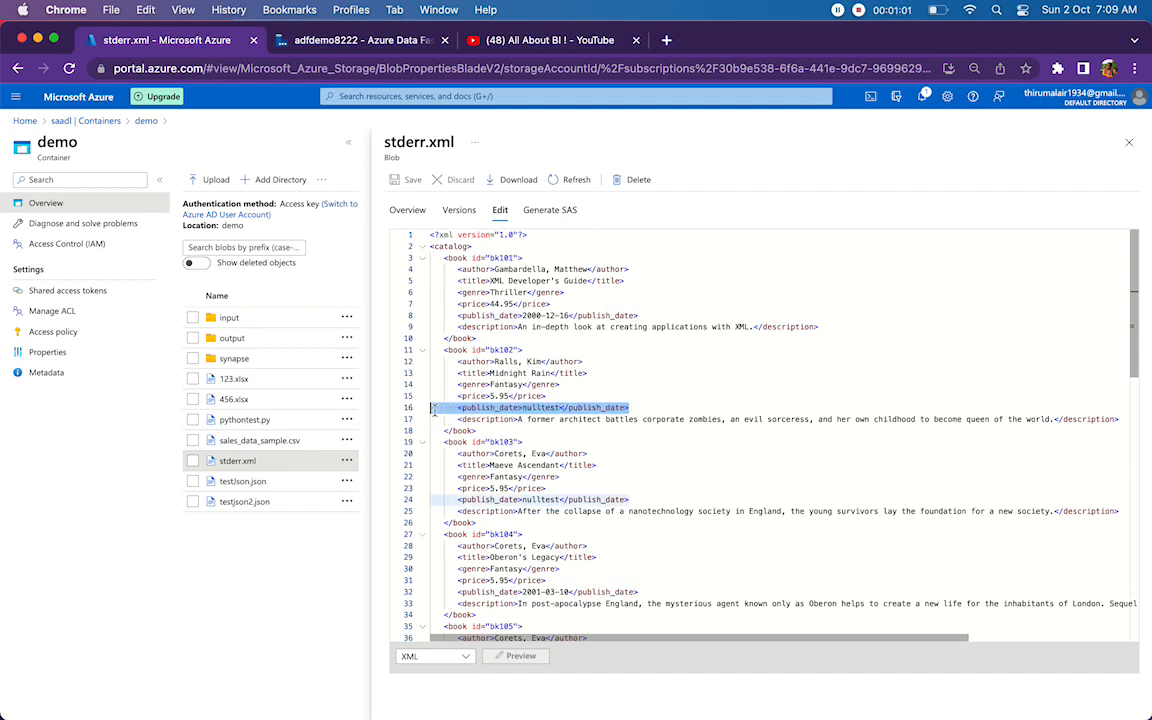
double_click(545, 408)
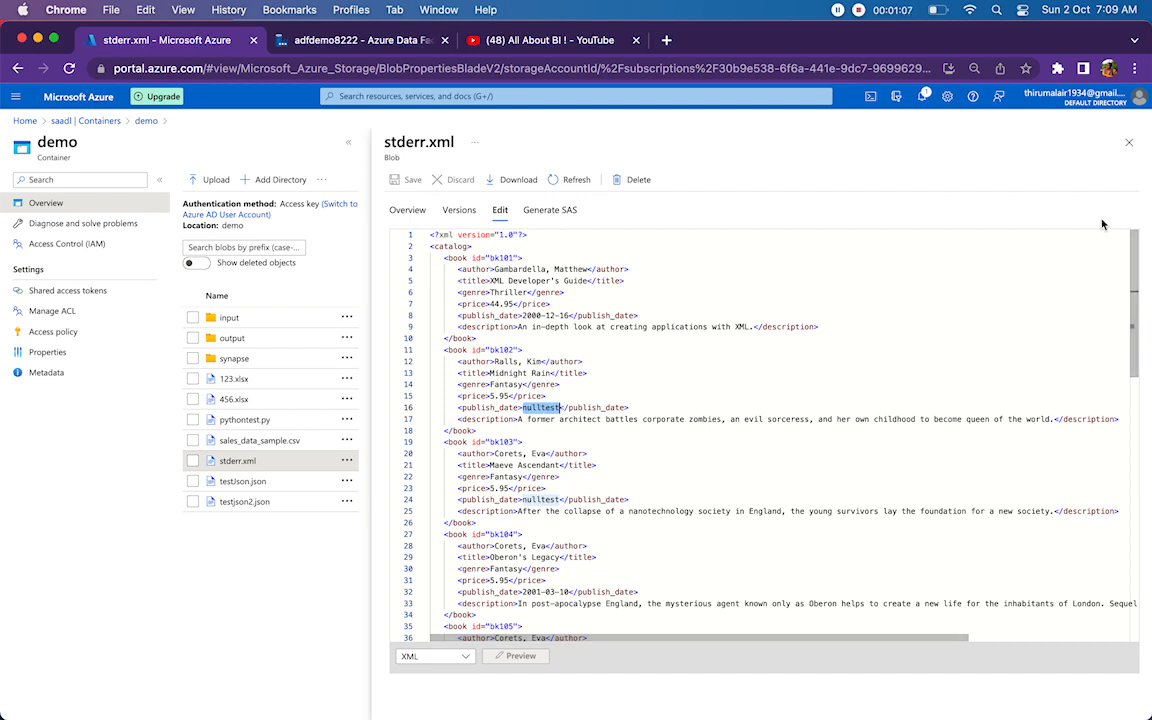
click(766, 337)
double_click(501, 350)
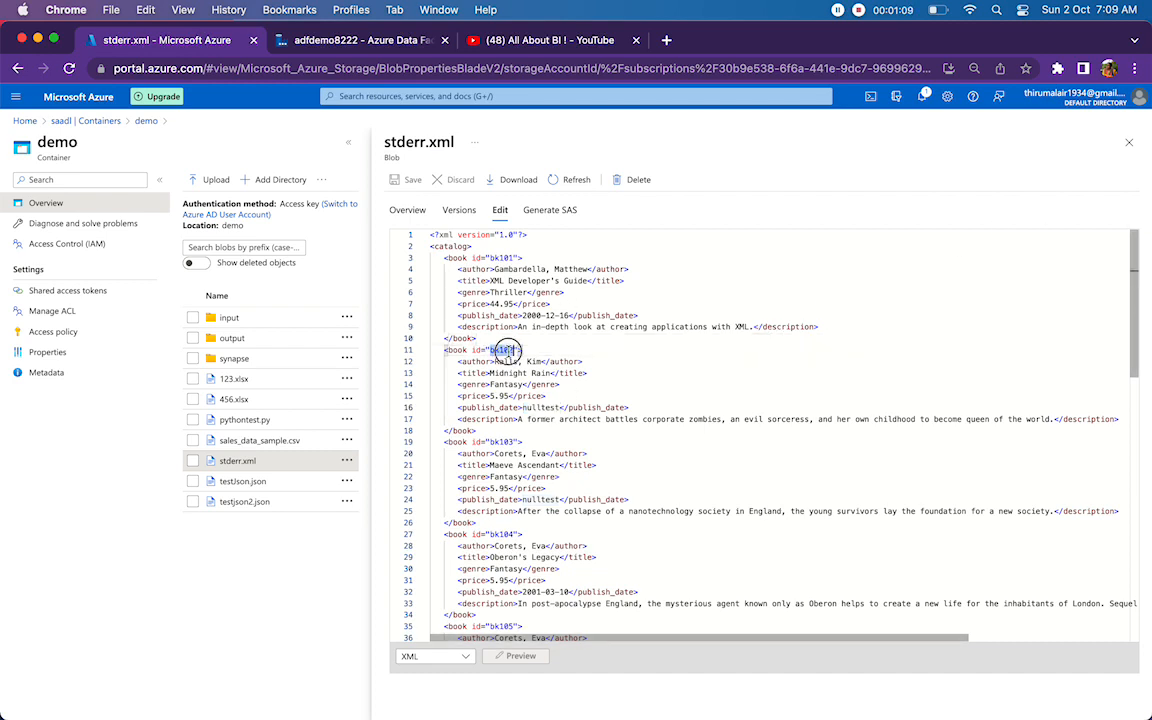
double_click(542, 408)
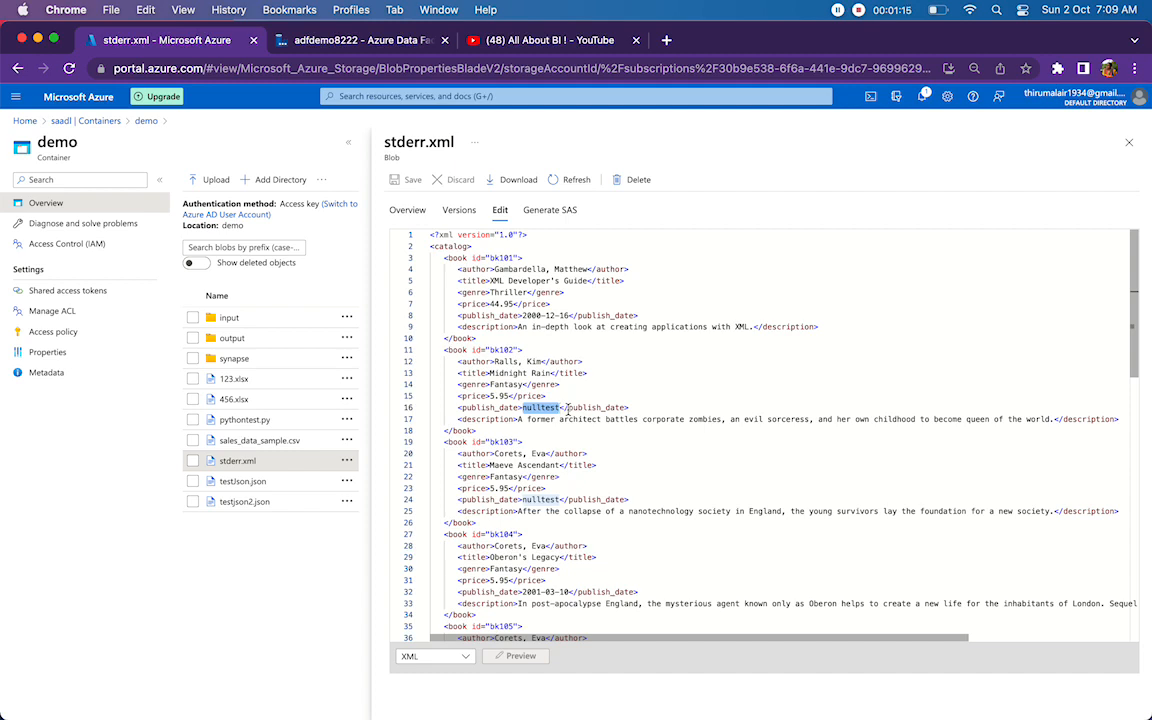
Close the stderr.xml blob, switch to Azure Data Factory and preview the data of the Xml2 dataset.
click(1130, 144)
click(330, 41)
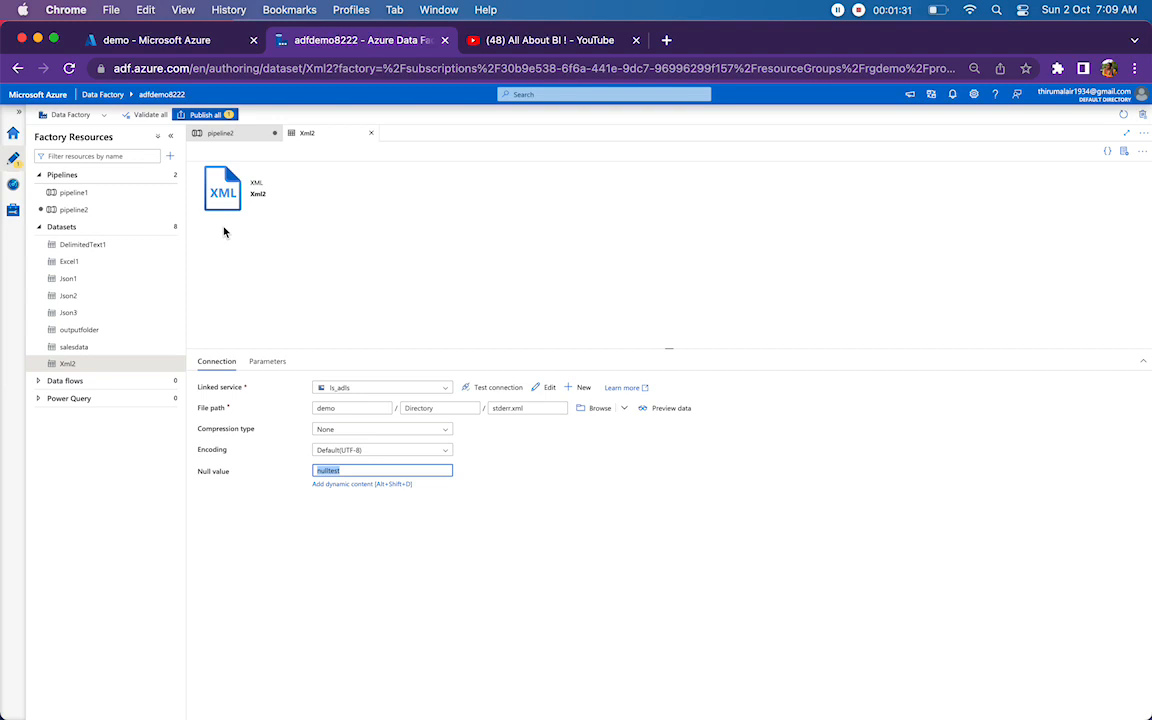
double_click(524, 409)
click(698, 413)
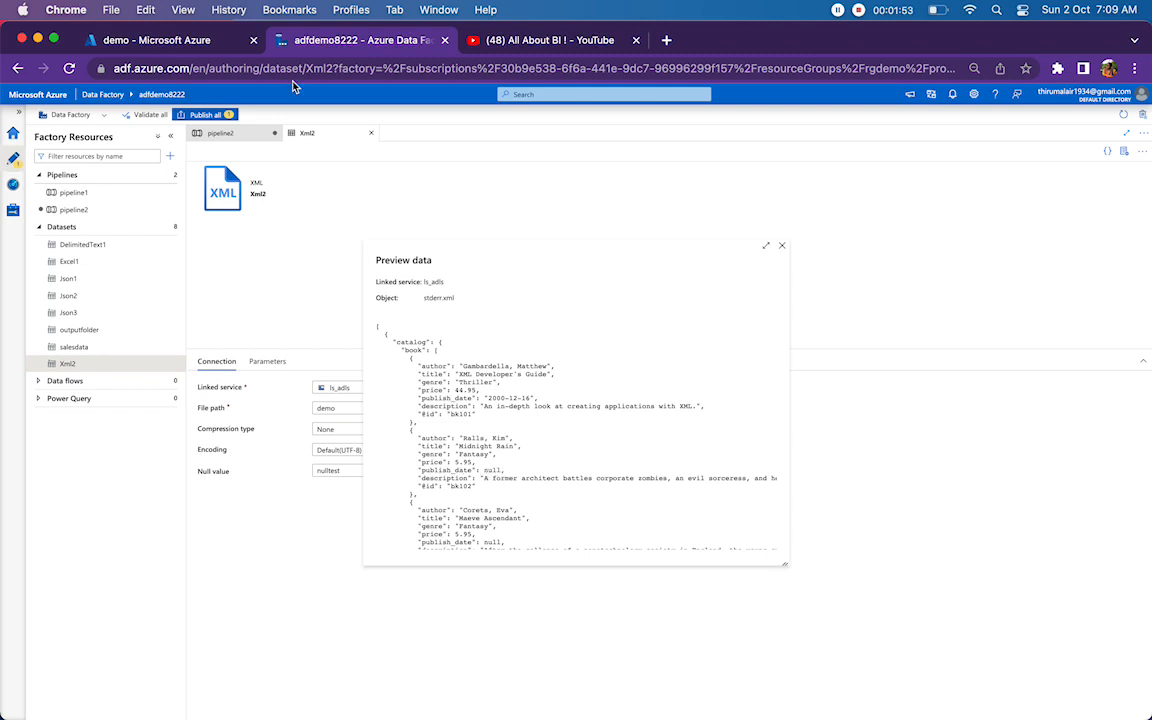
Return to the demo container in the Azure portal, open stderr.xml for editing and compare the publish_date lines of bk102 and bk103.
click(162, 41)
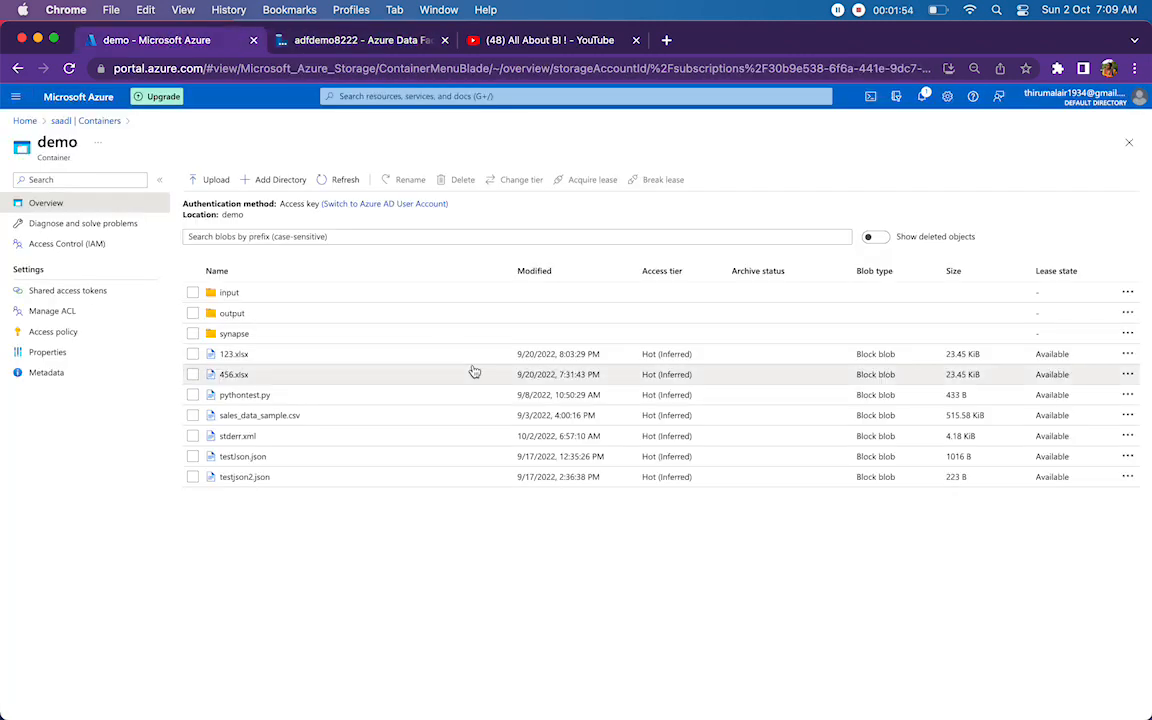
click(240, 443)
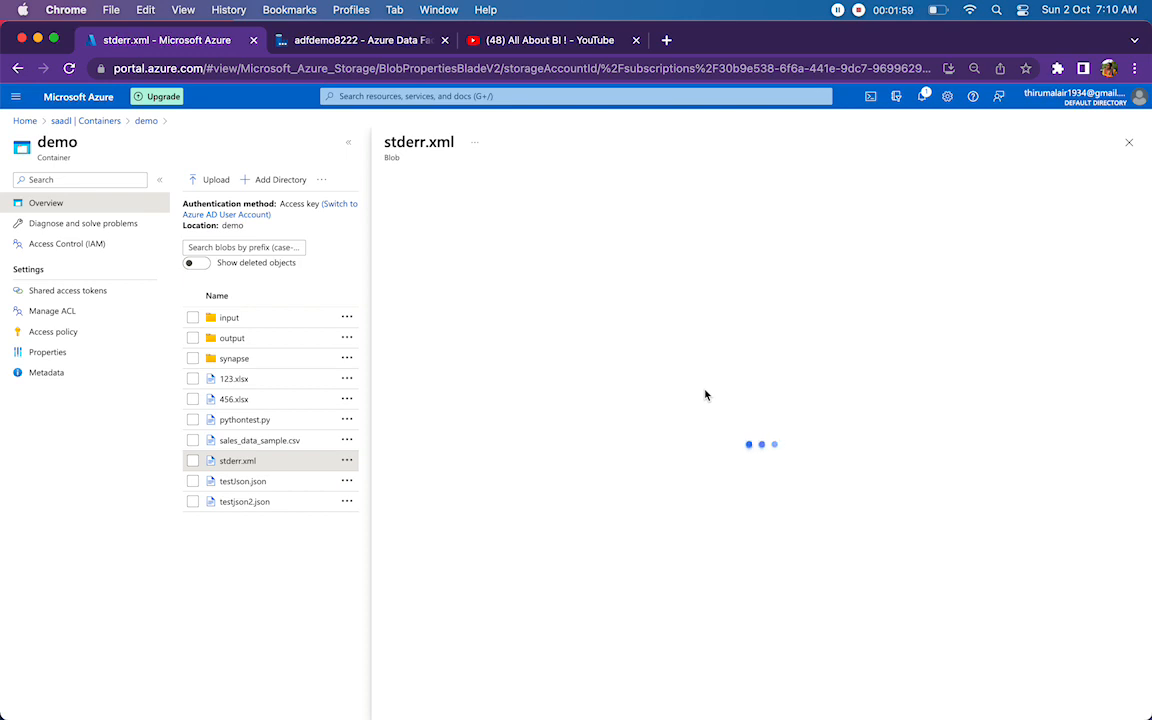
click(495, 211)
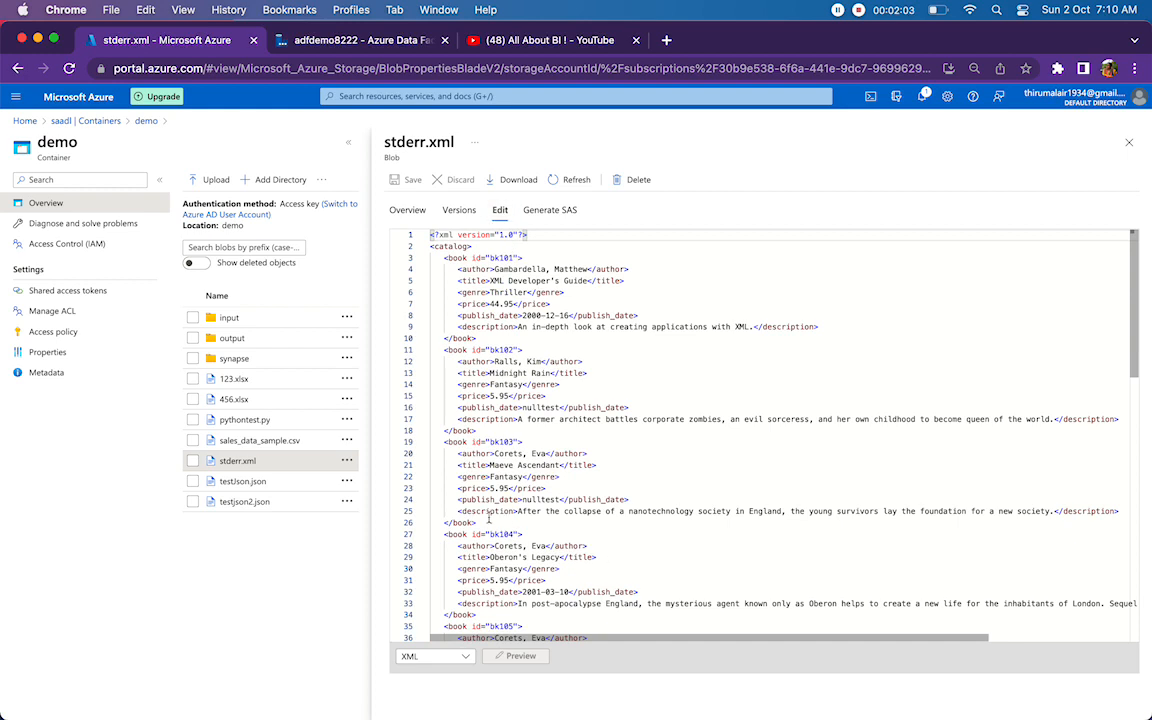
drag(458, 499, 631, 499)
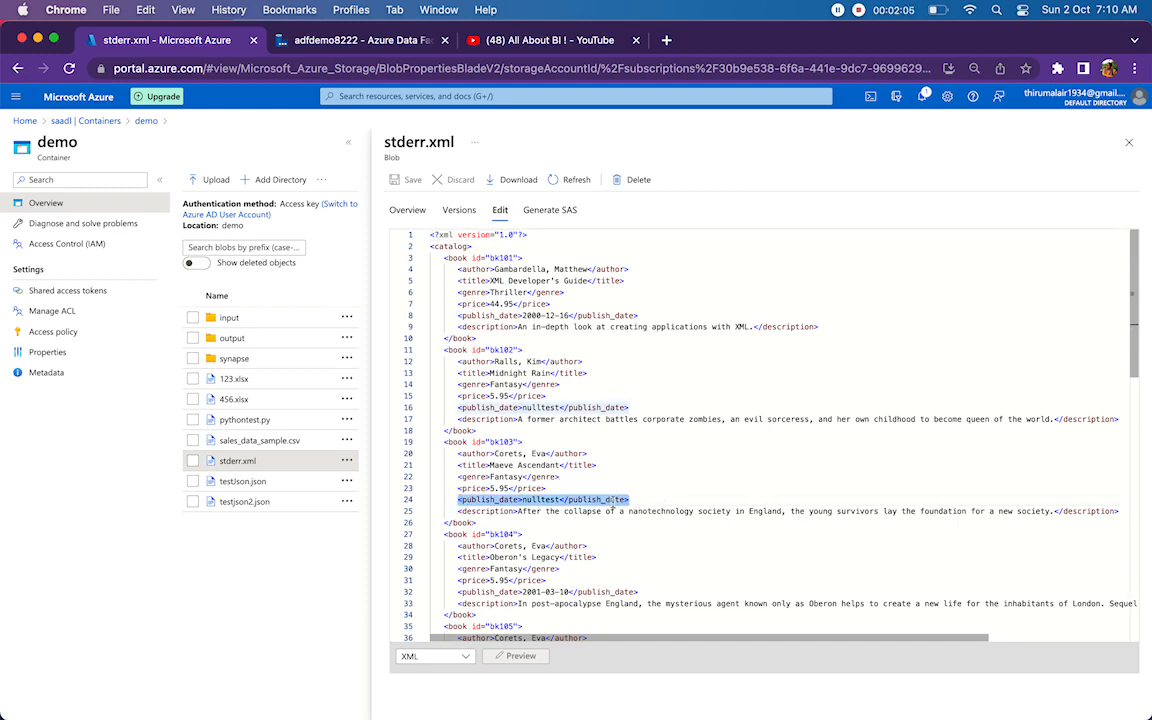
double_click(540, 500)
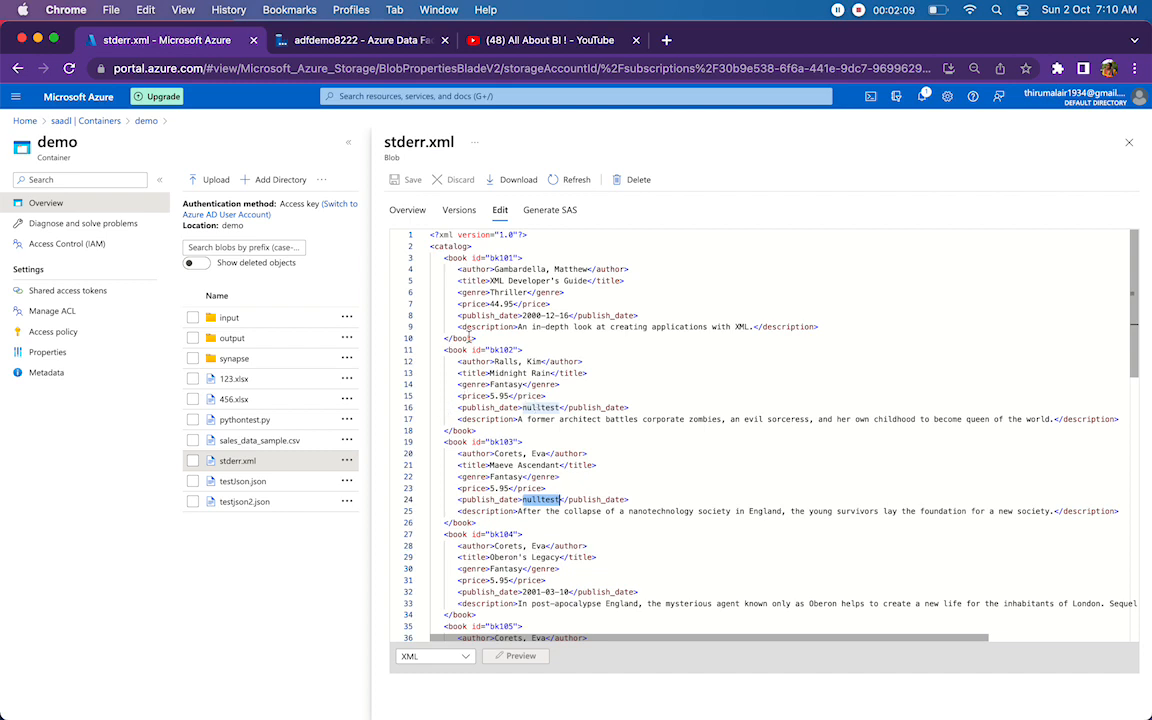
double_click(501, 350)
double_click(509, 441)
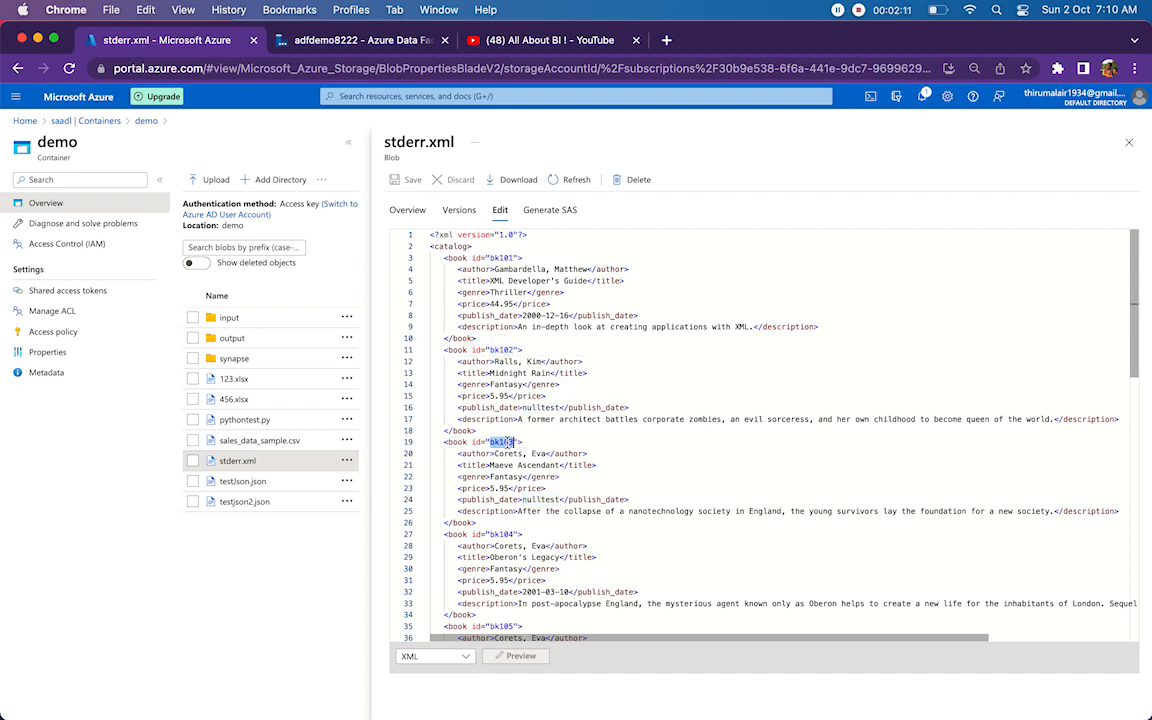
drag(442, 409, 617, 409)
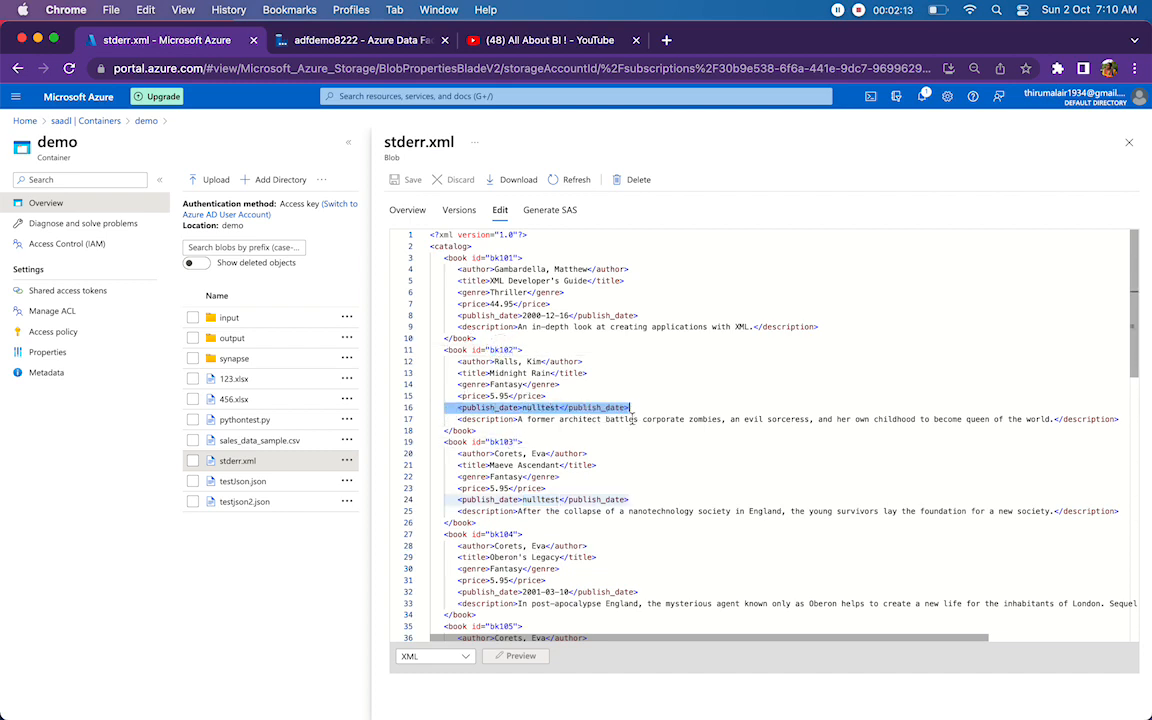
drag(446, 500, 630, 499)
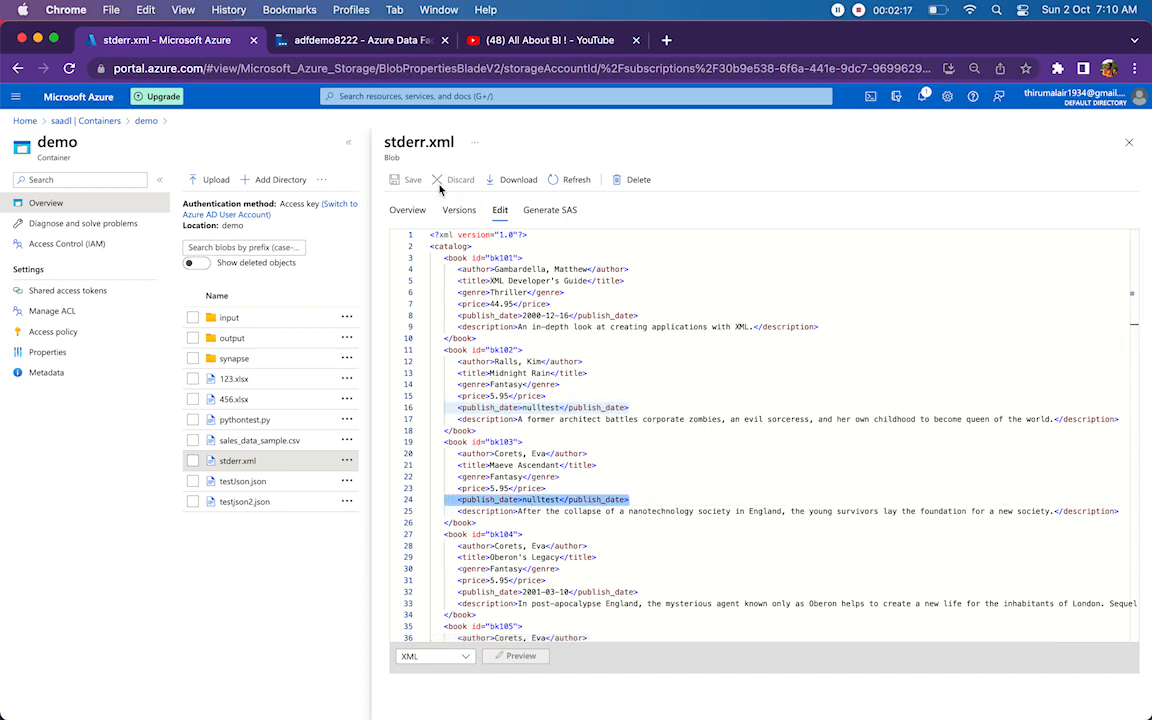
double_click(538, 406)
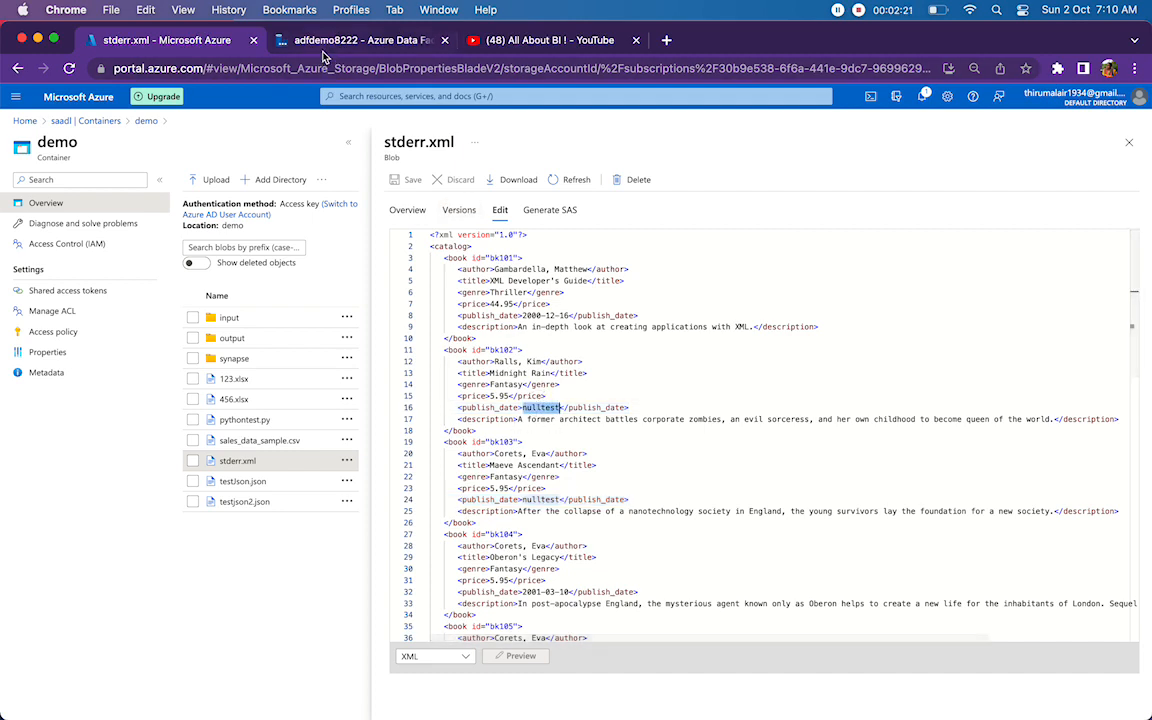
Switch back to Azure Data Factory, close the data preview and check the Xml2 dataset's Null value setting.
click(326, 48)
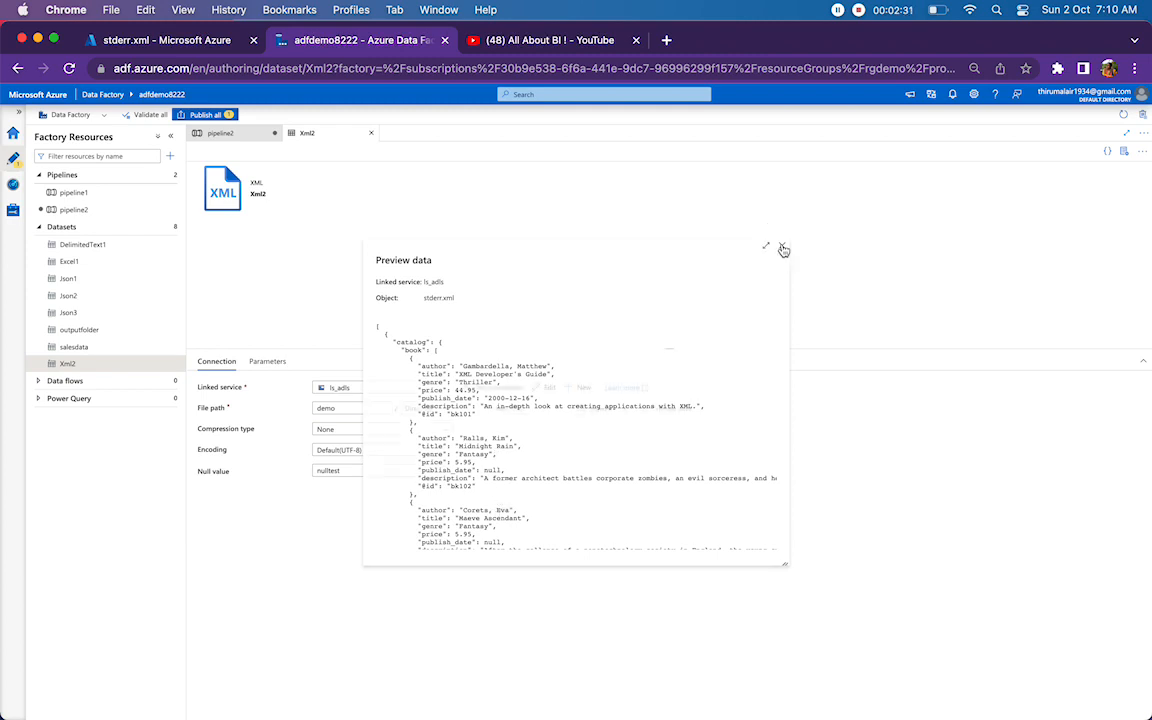
click(782, 246)
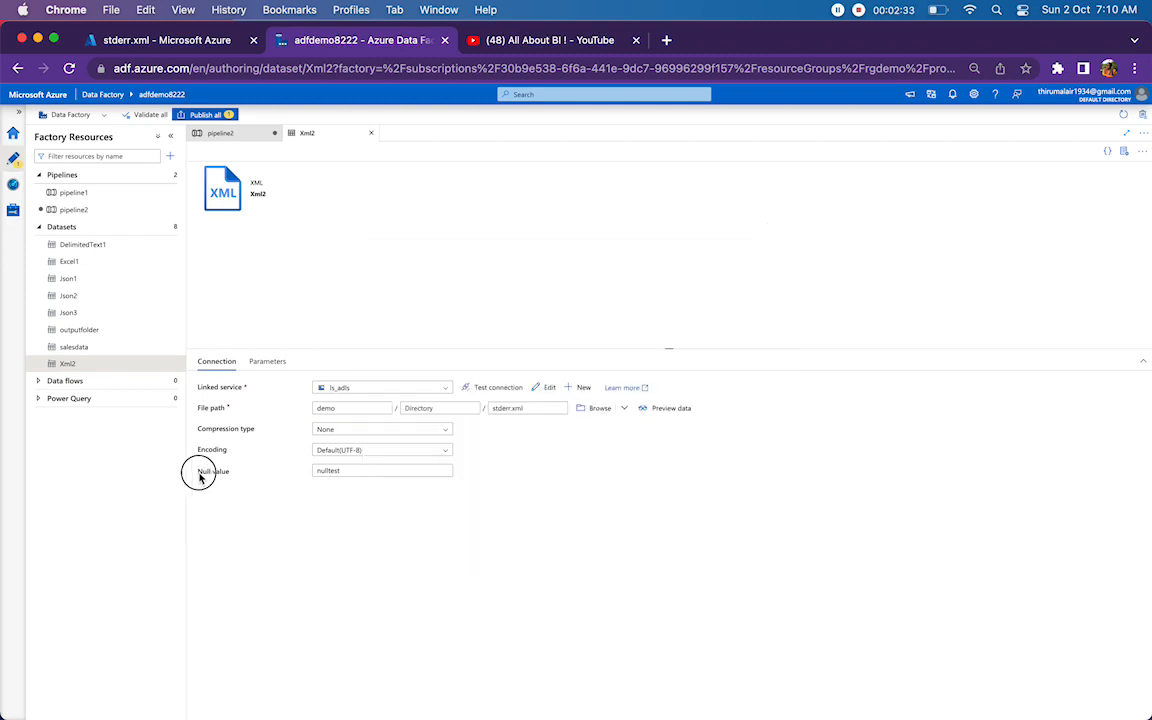
drag(195, 471, 233, 477)
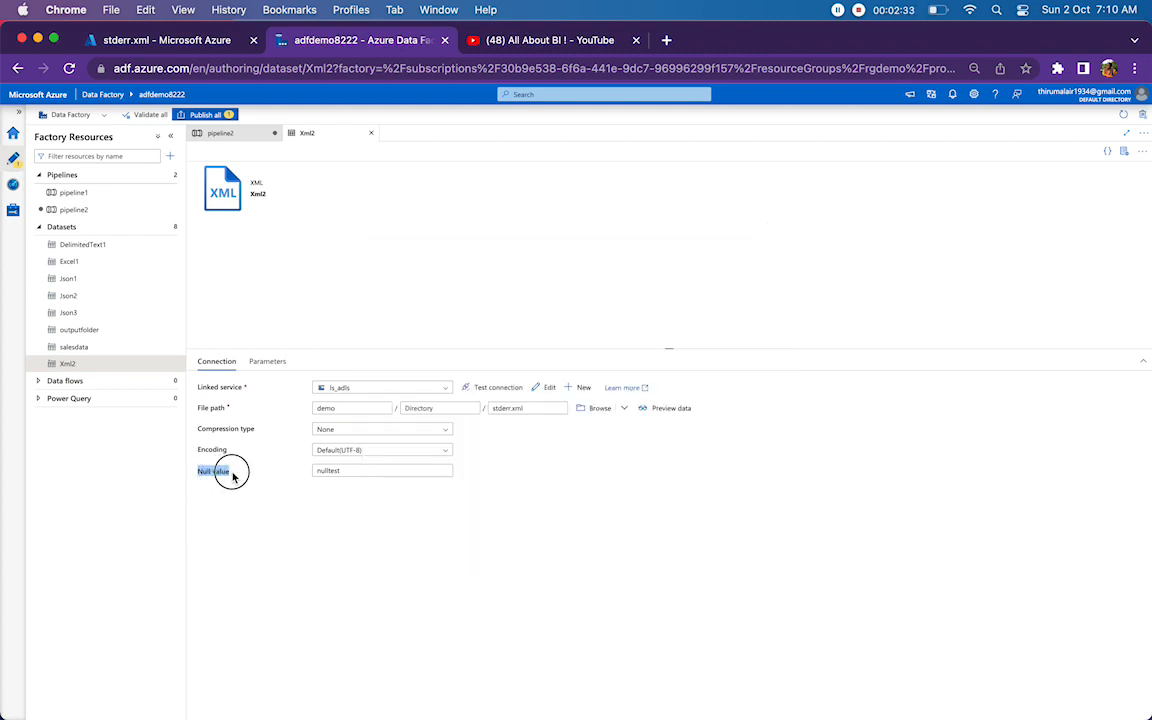
double_click(344, 470)
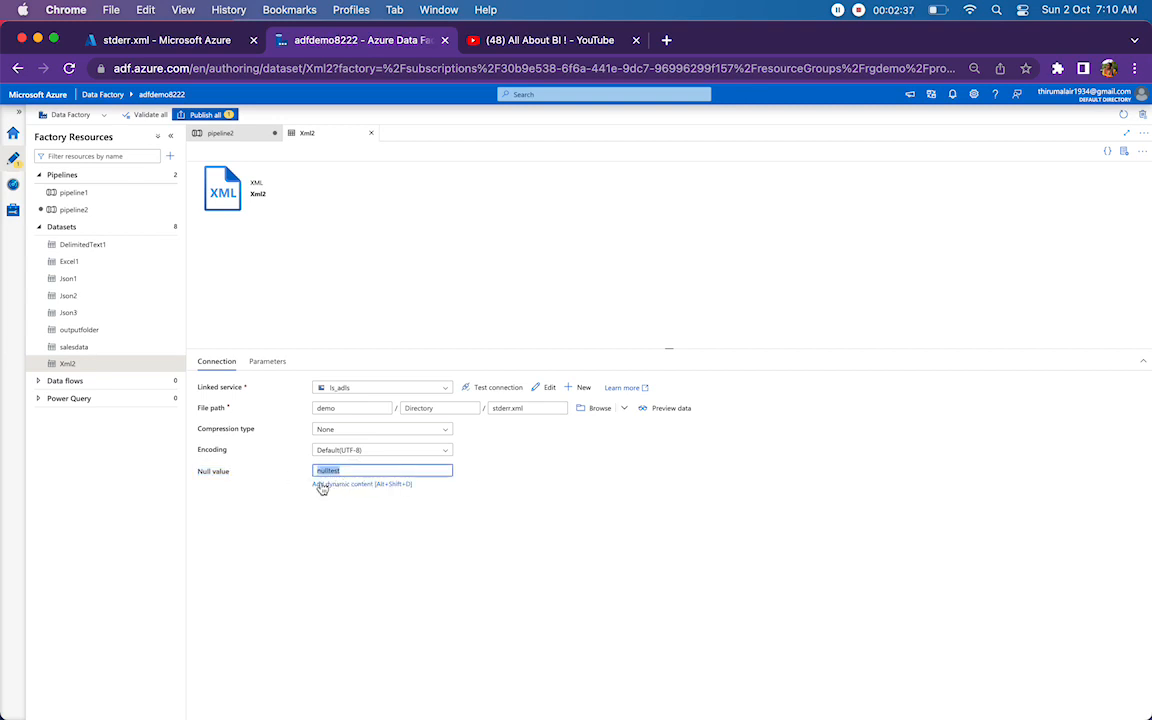
click(384, 471)
drag(231, 472, 195, 477)
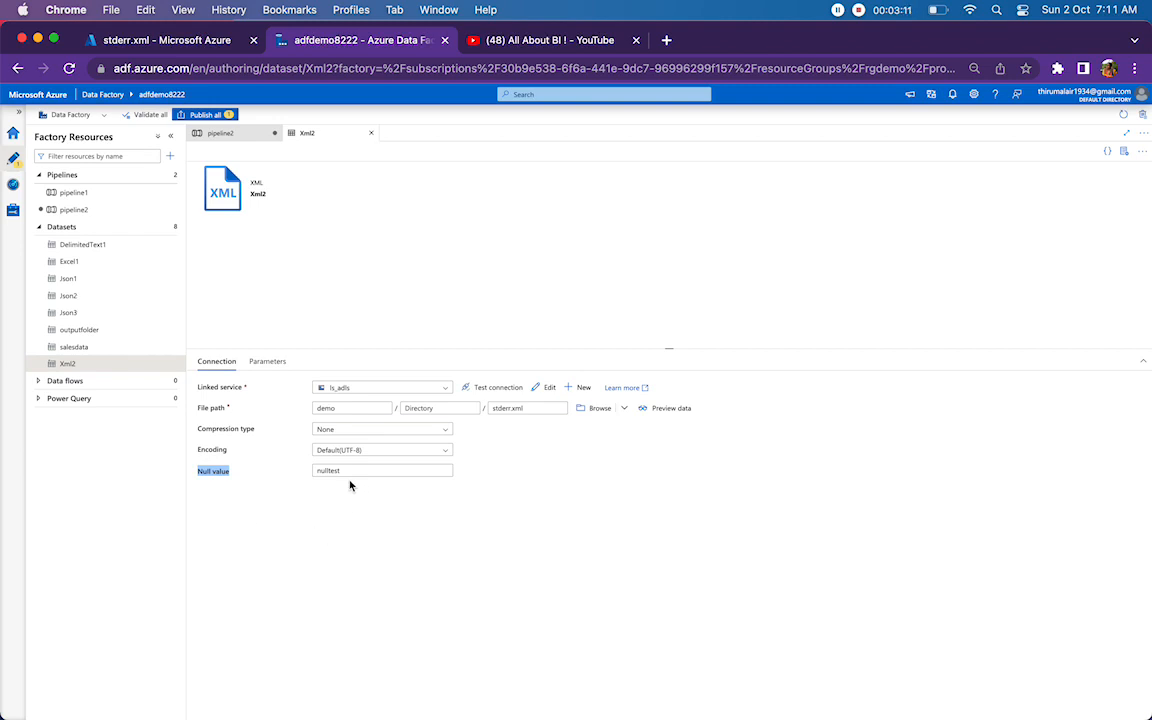
double_click(310, 470)
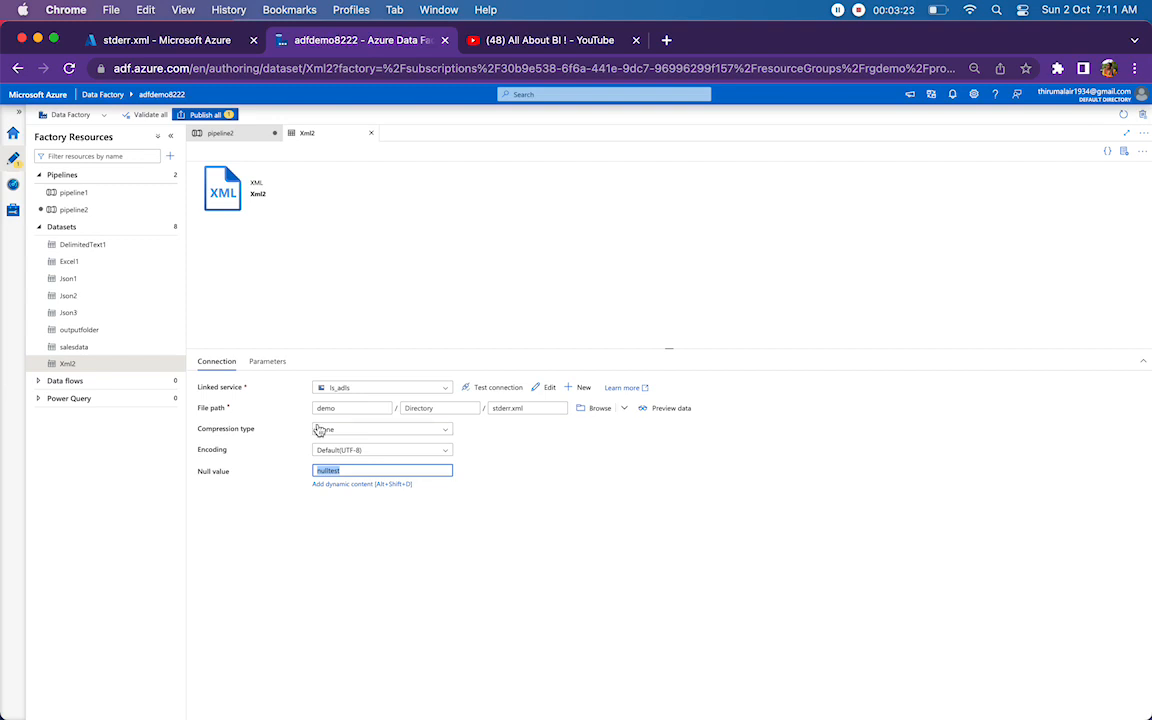
Preview the Xml2 dataset's data once more, close the preview and go to pipeline2.
click(664, 409)
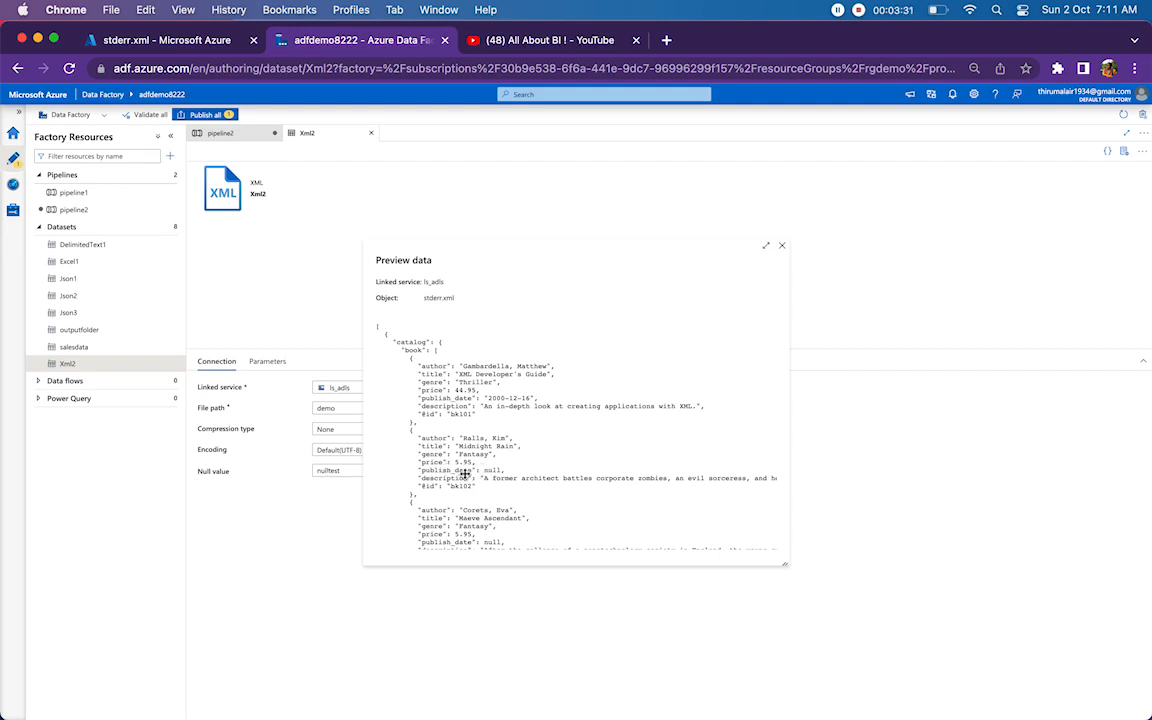
click(784, 248)
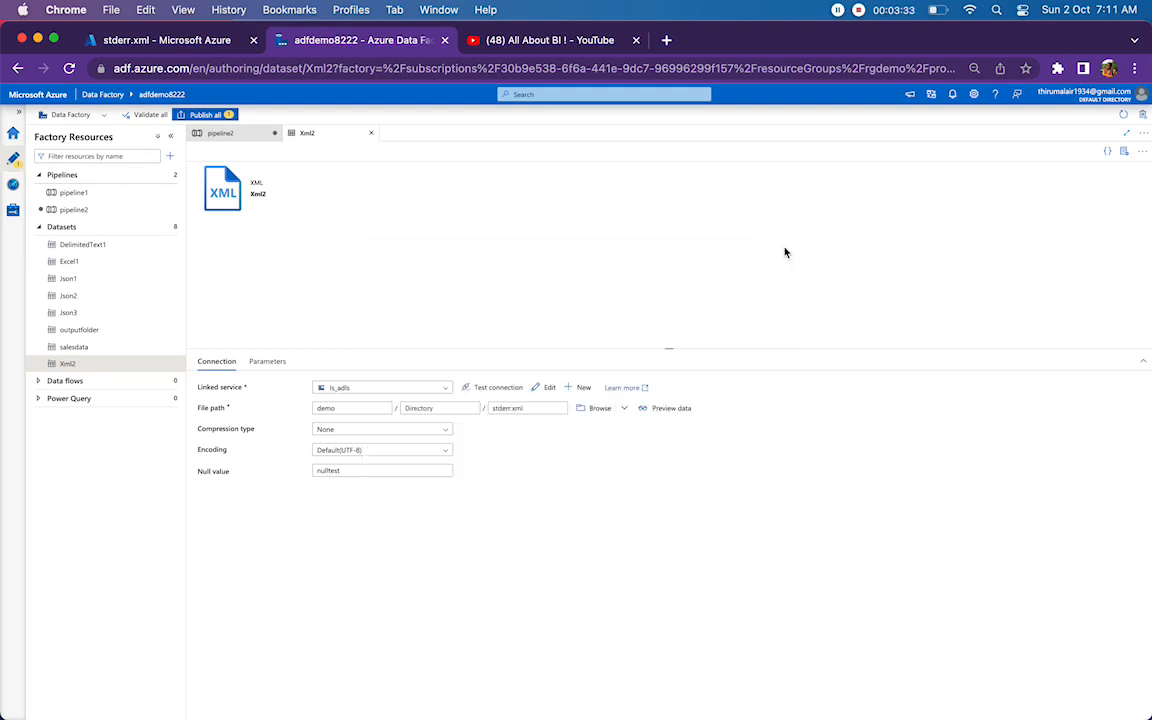
click(224, 136)
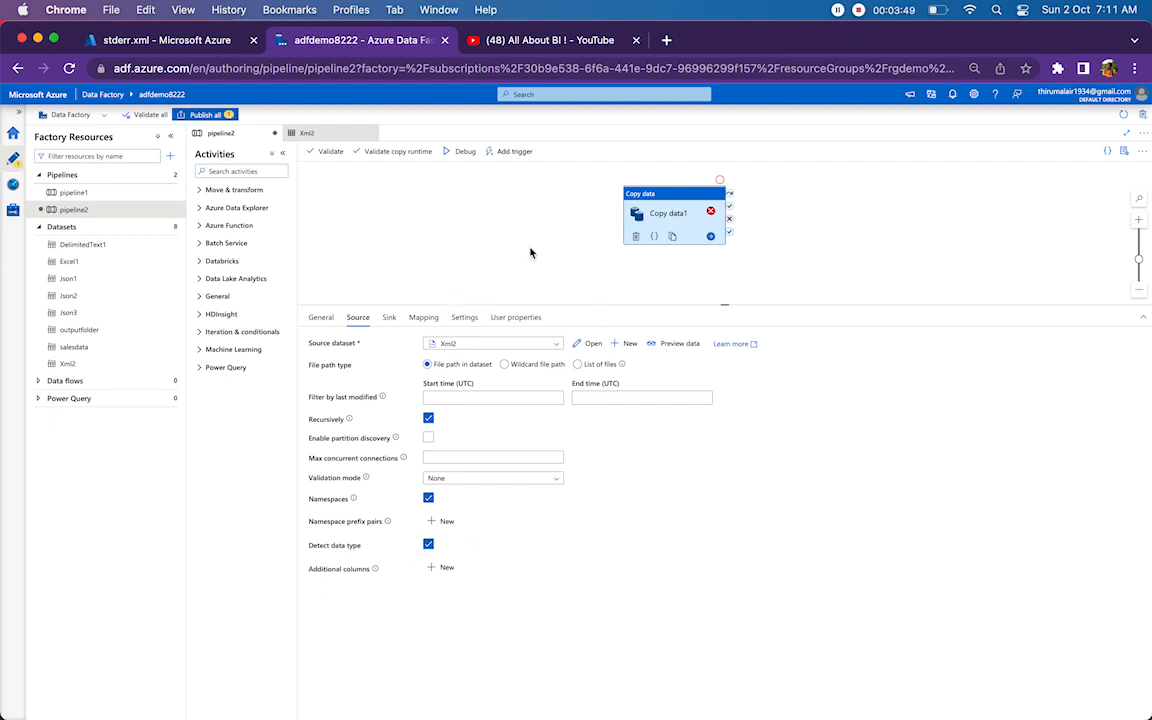
Switch to the Azure portal and examine the bk101 record in stderr.xml, including its publish_date and title.
click(145, 38)
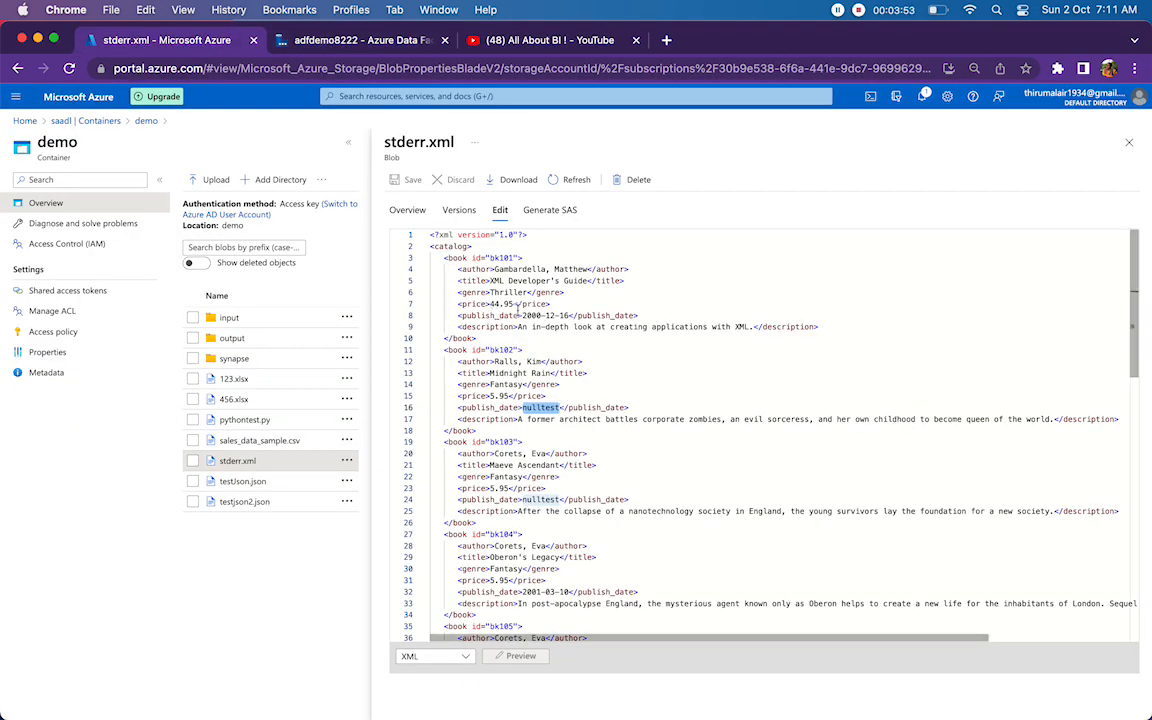
drag(521, 315, 570, 316)
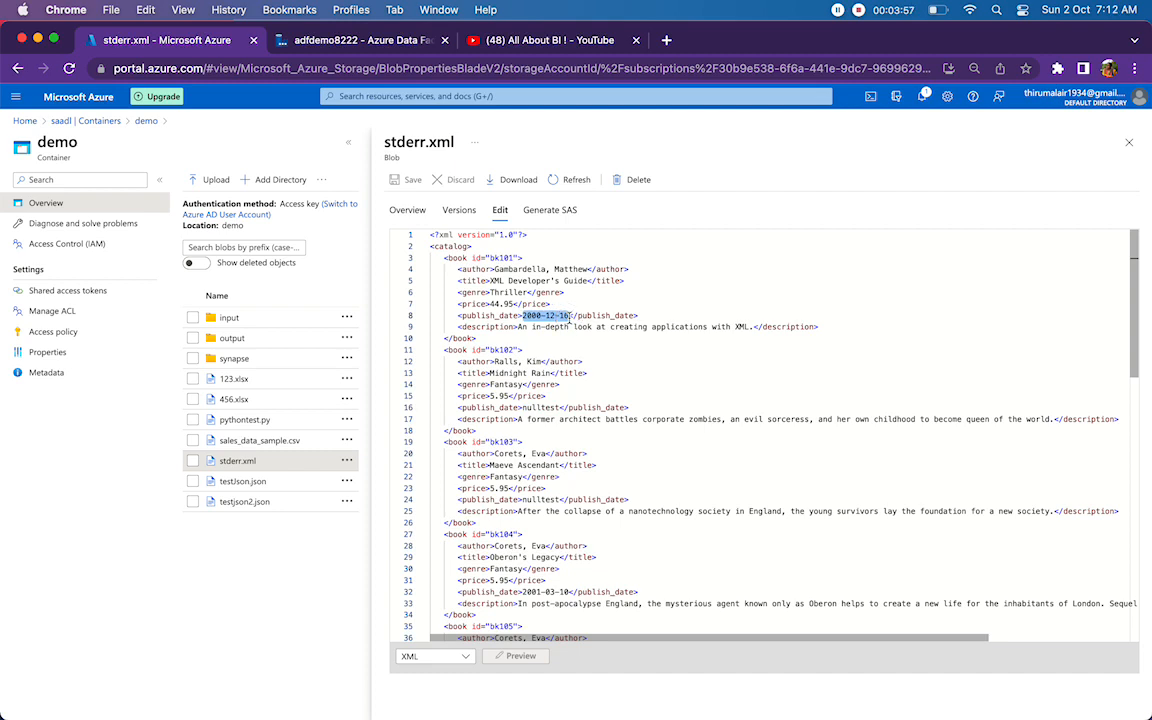
drag(445, 261, 492, 340)
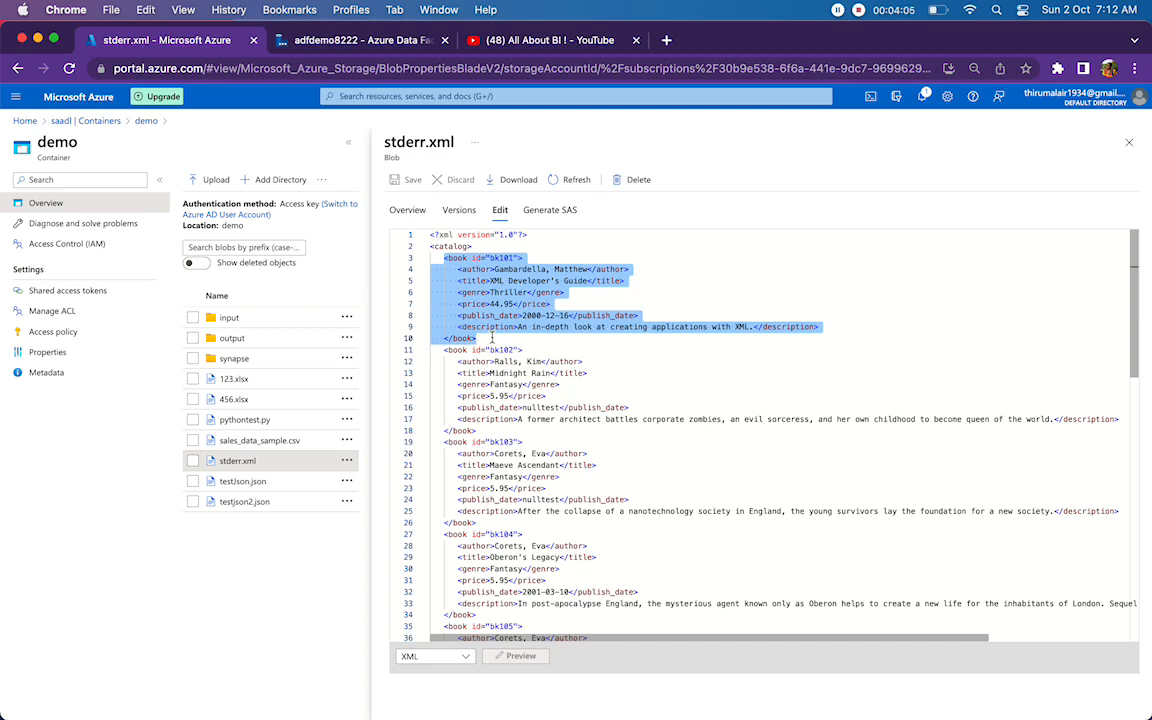
click(505, 281)
drag(490, 281, 585, 287)
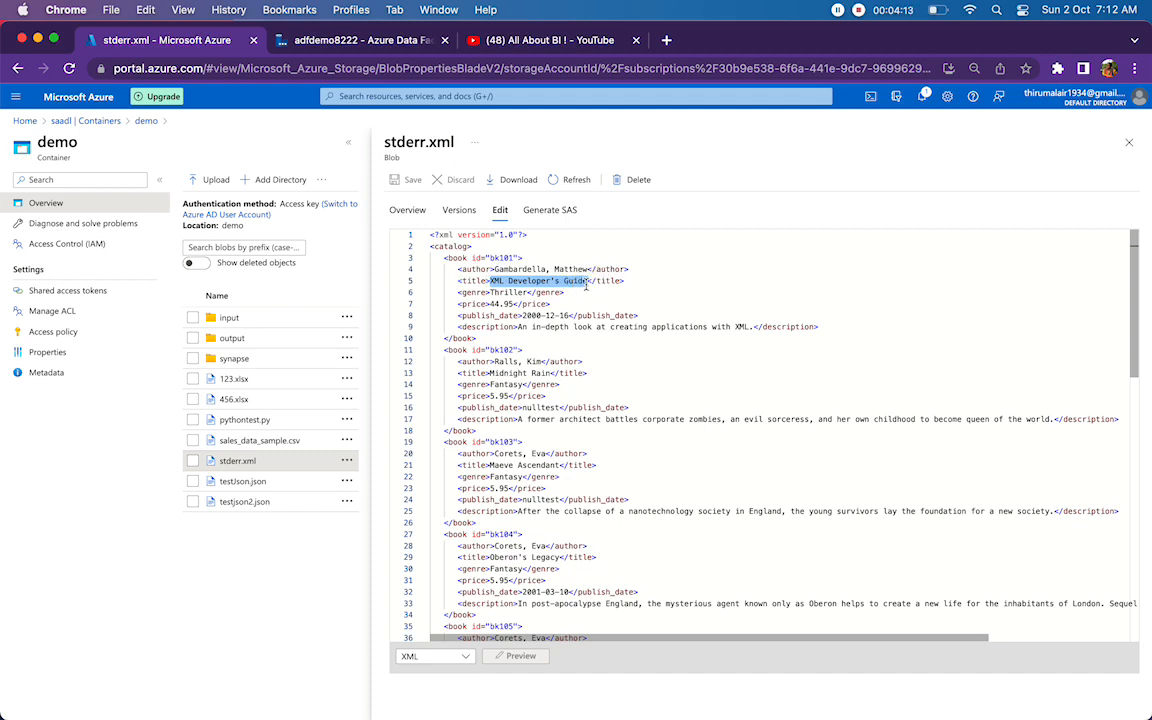
drag(444, 258, 496, 343)
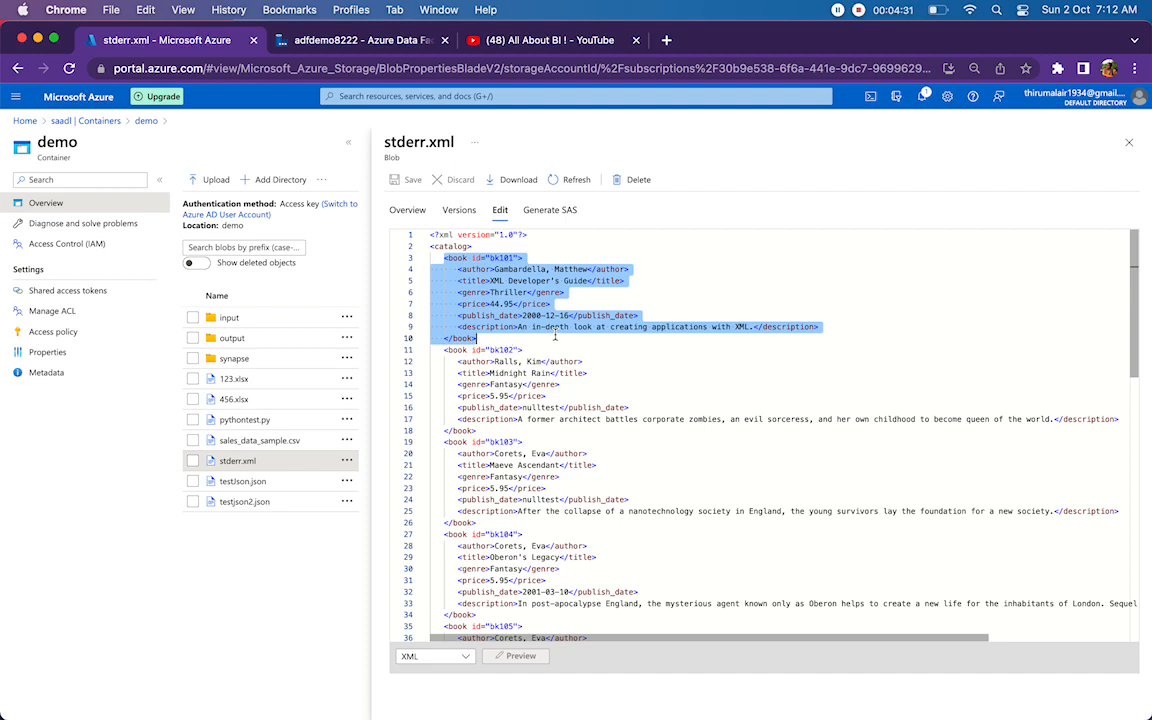
click(562, 386)
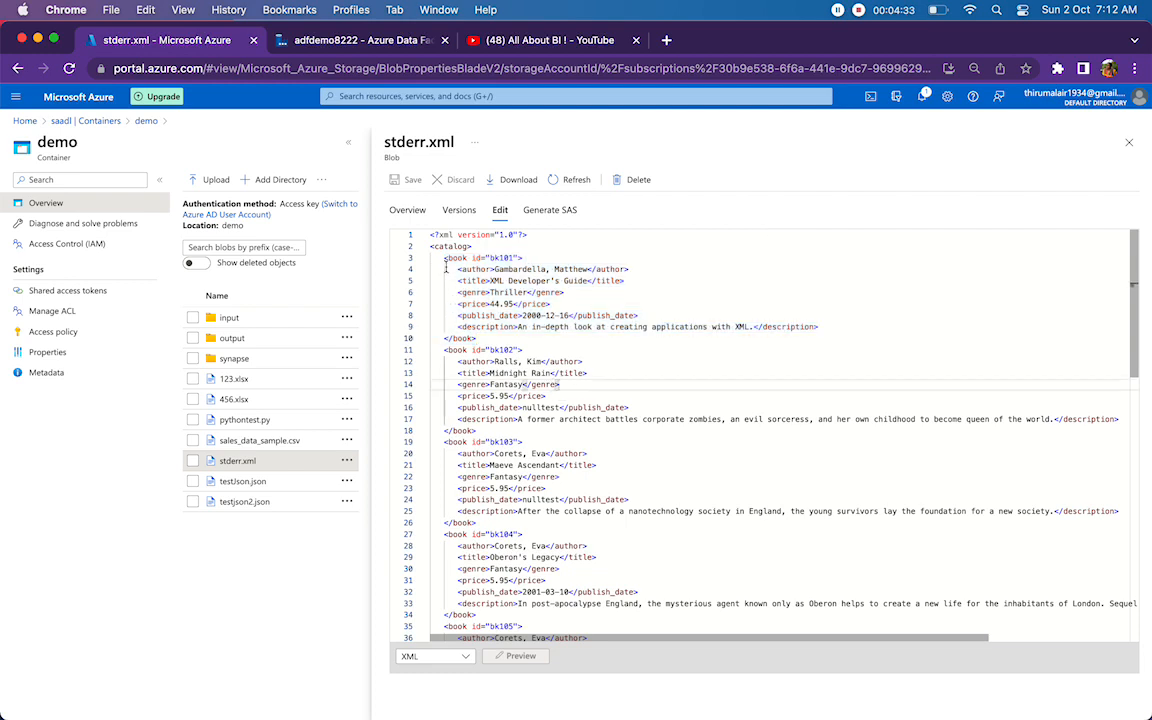
drag(440, 258, 514, 334)
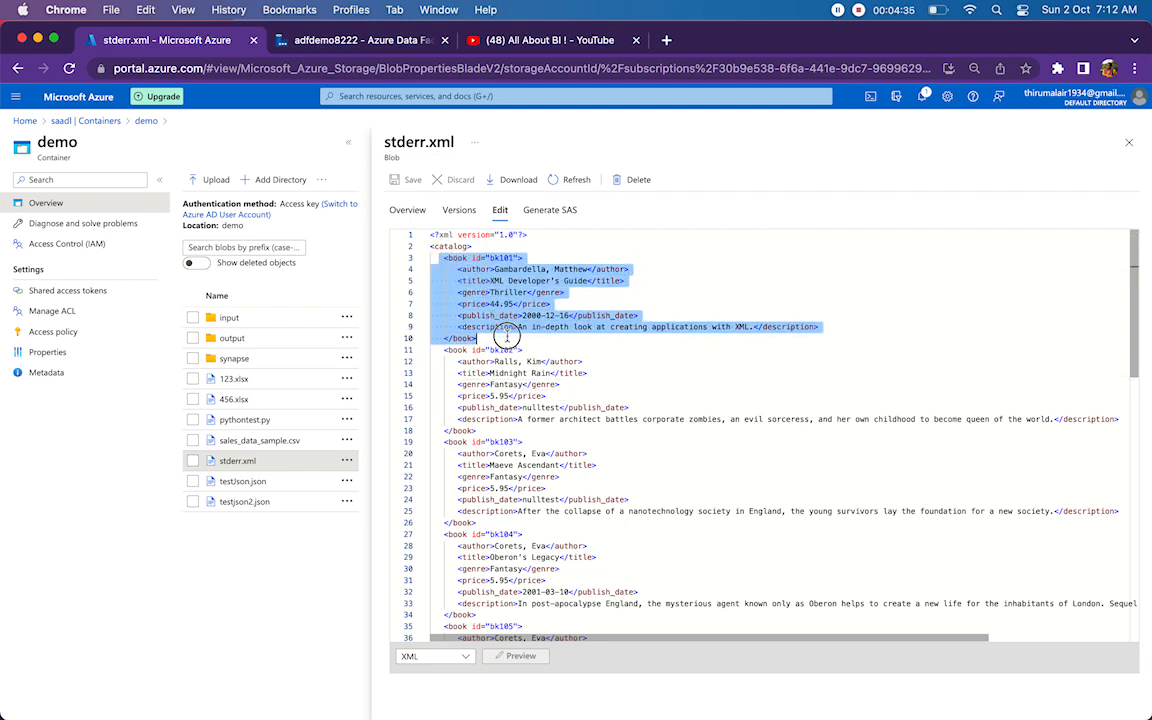
Close stderr.xml, switch back to Azure Data Factory and check the sink dataset outputfolder and the Xml2 dataset's connection settings.
click(1129, 143)
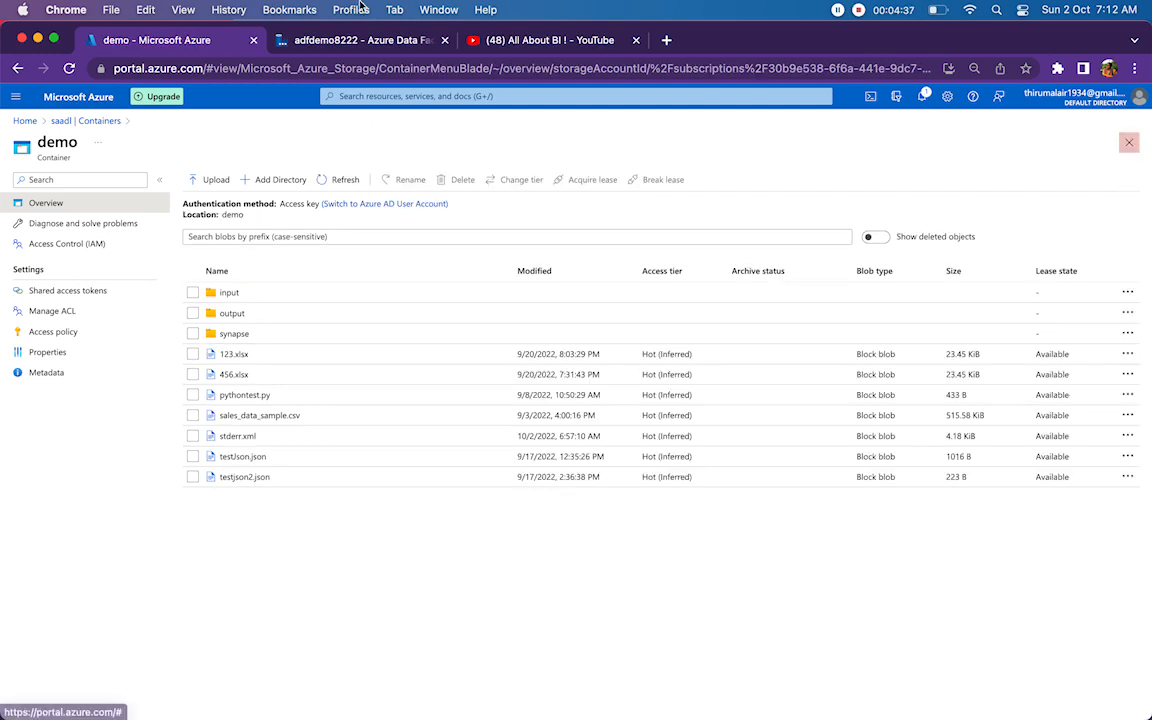
click(318, 40)
click(389, 317)
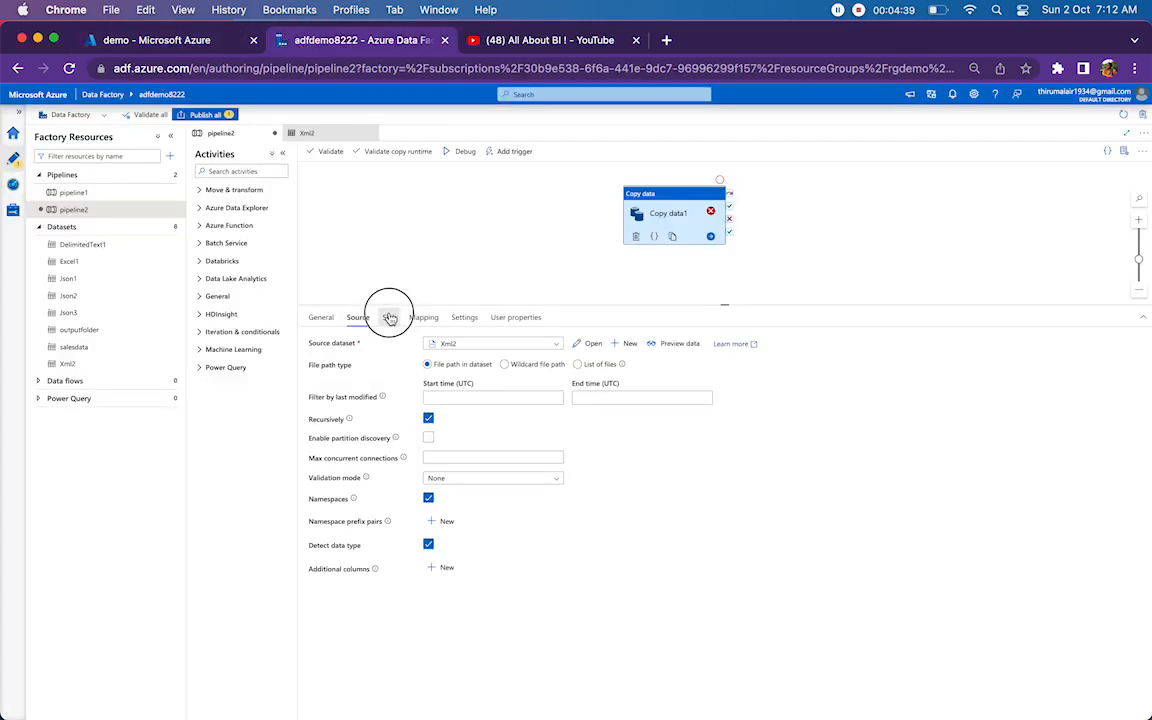
click(591, 344)
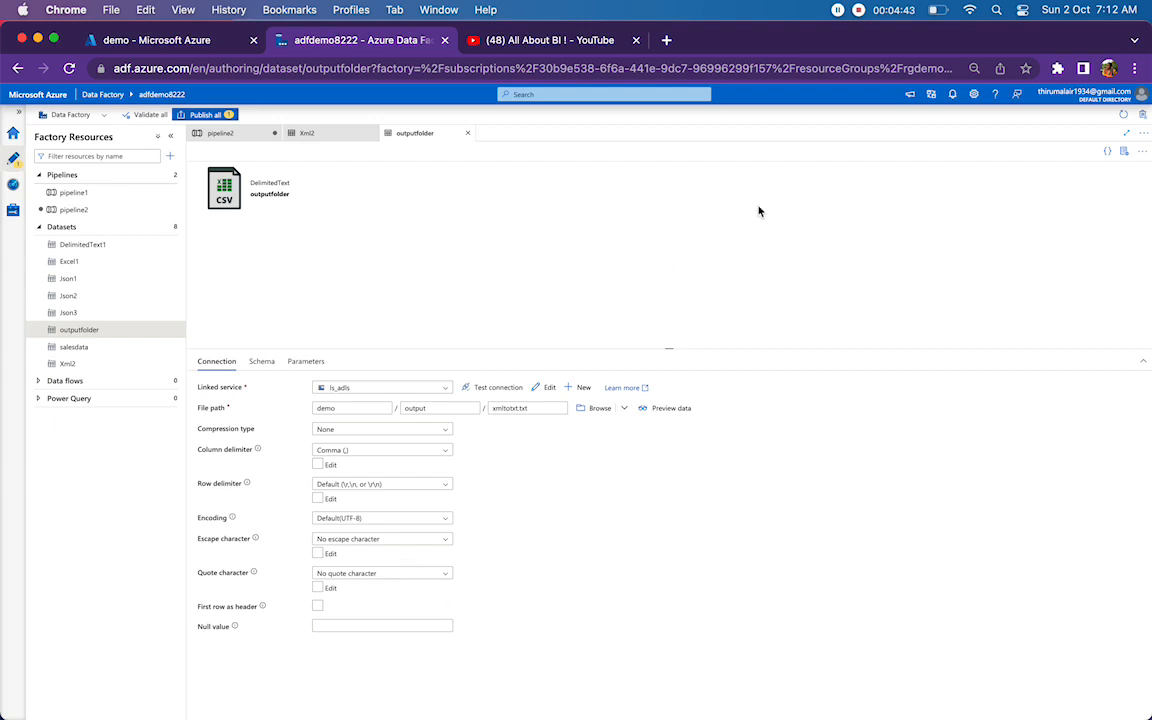
click(298, 133)
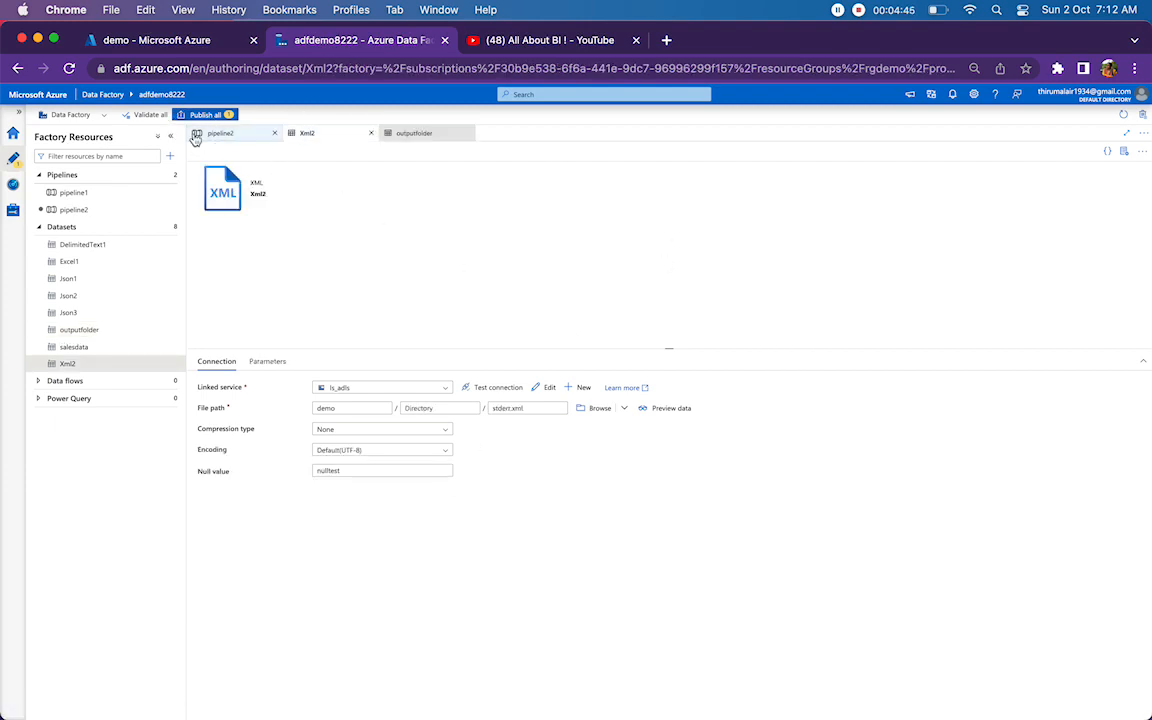
Return to pipeline2, clear the Copy data1 activity's existing column mappings and import the schemas again.
click(205, 133)
click(423, 317)
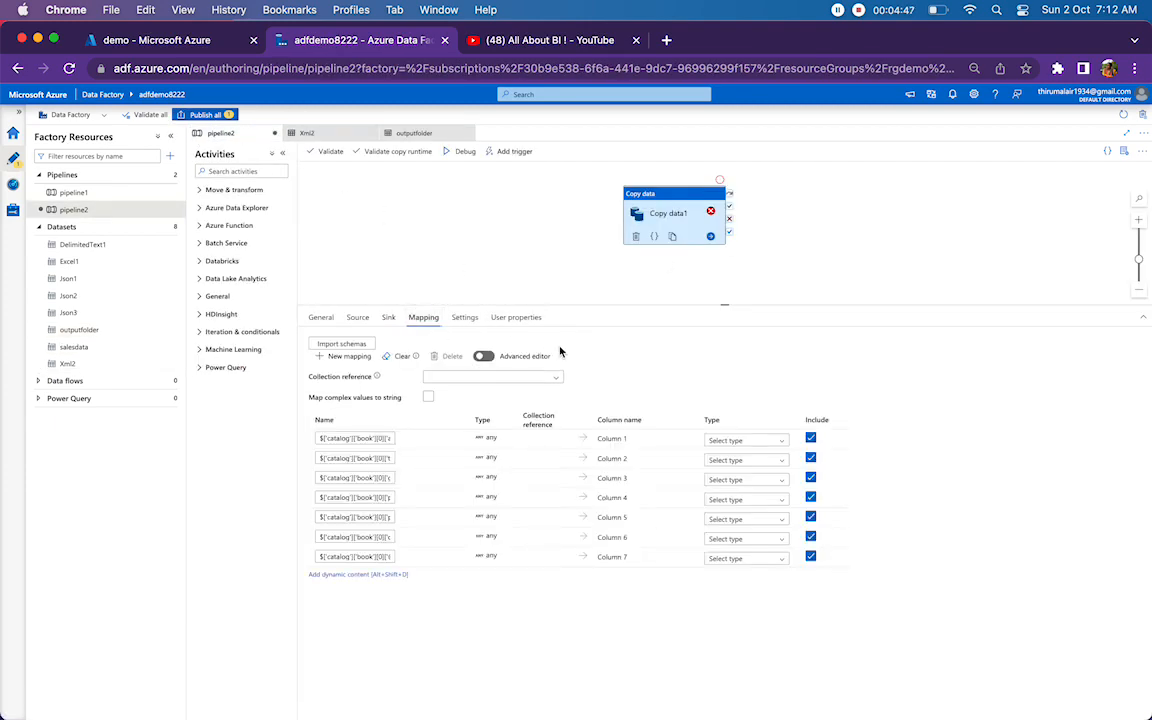
click(400, 356)
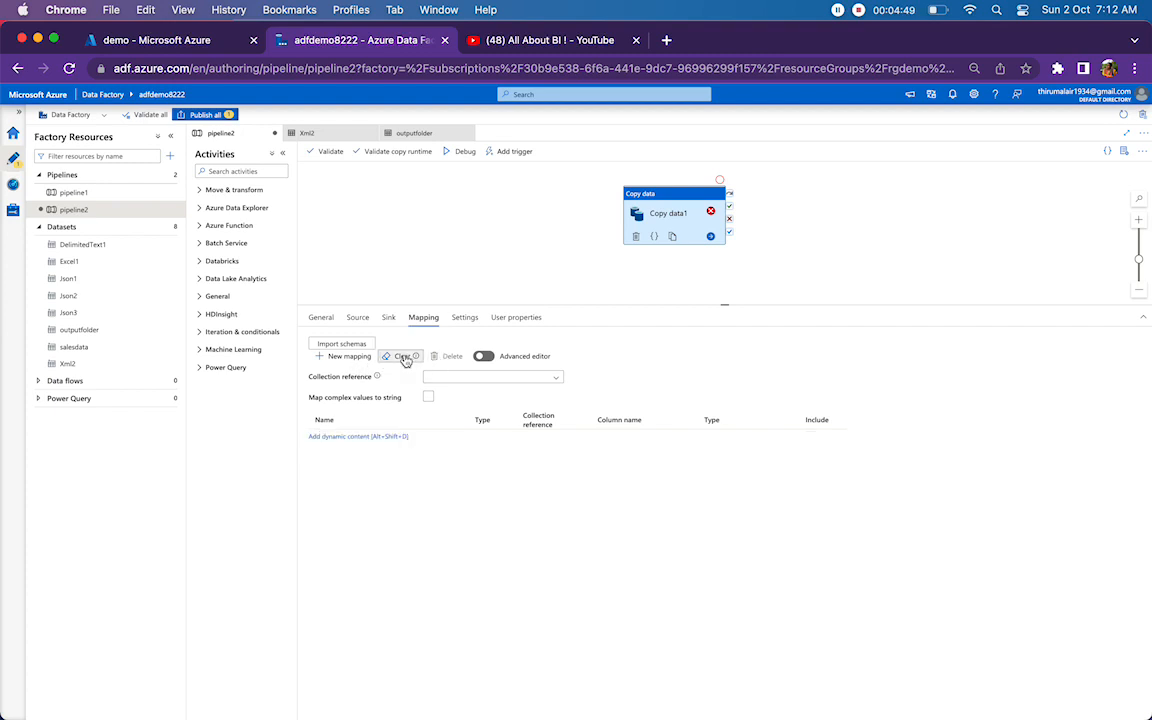
drag(720, 305, 724, 251)
click(341, 291)
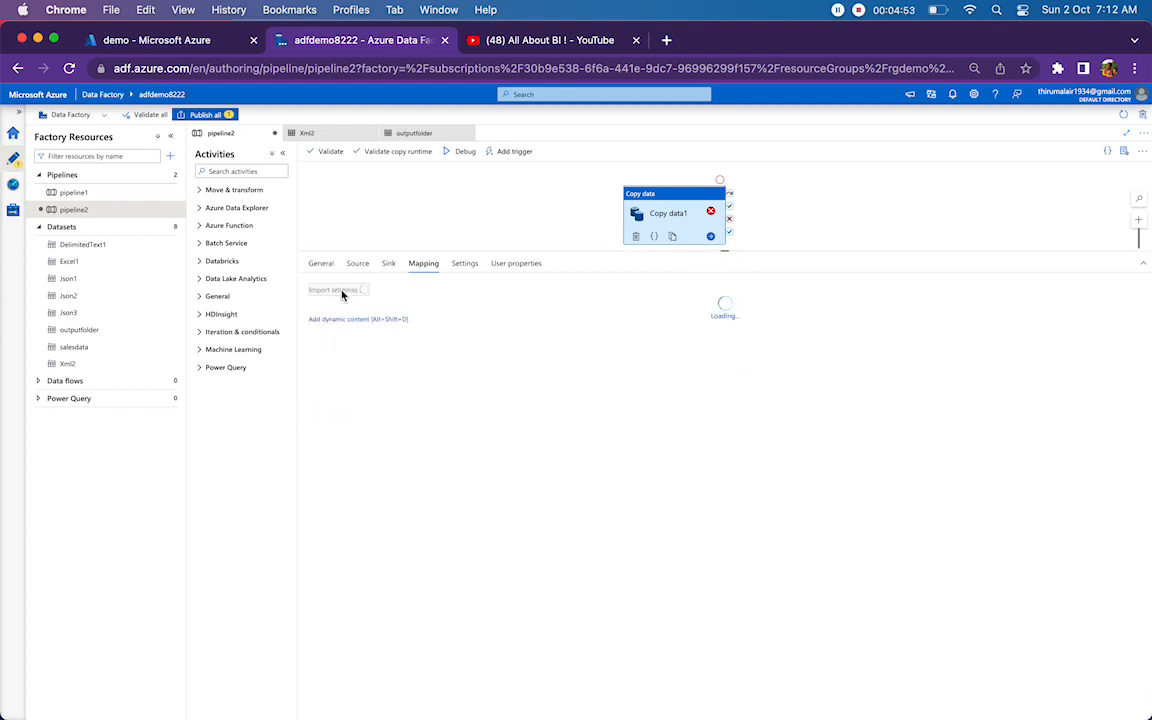
Switch to the Azure portal, open stderr.xml for editing and examine the catalog element and its repeating book records bk101 and bk102.
click(150, 40)
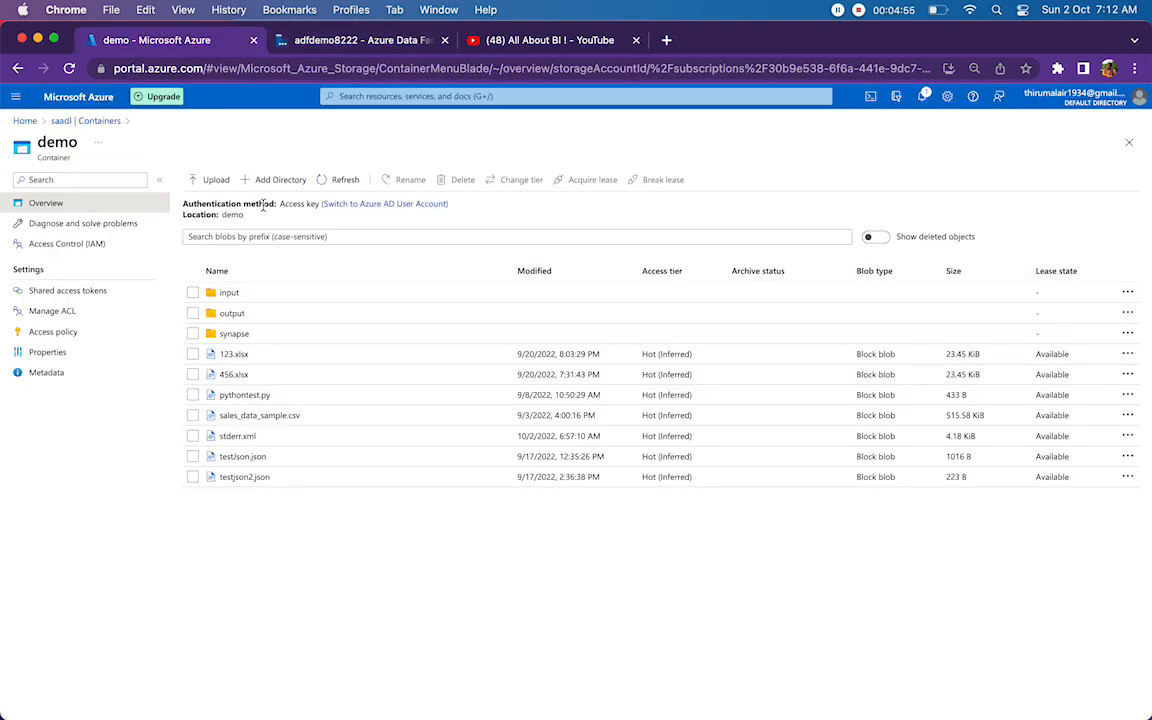
click(232, 436)
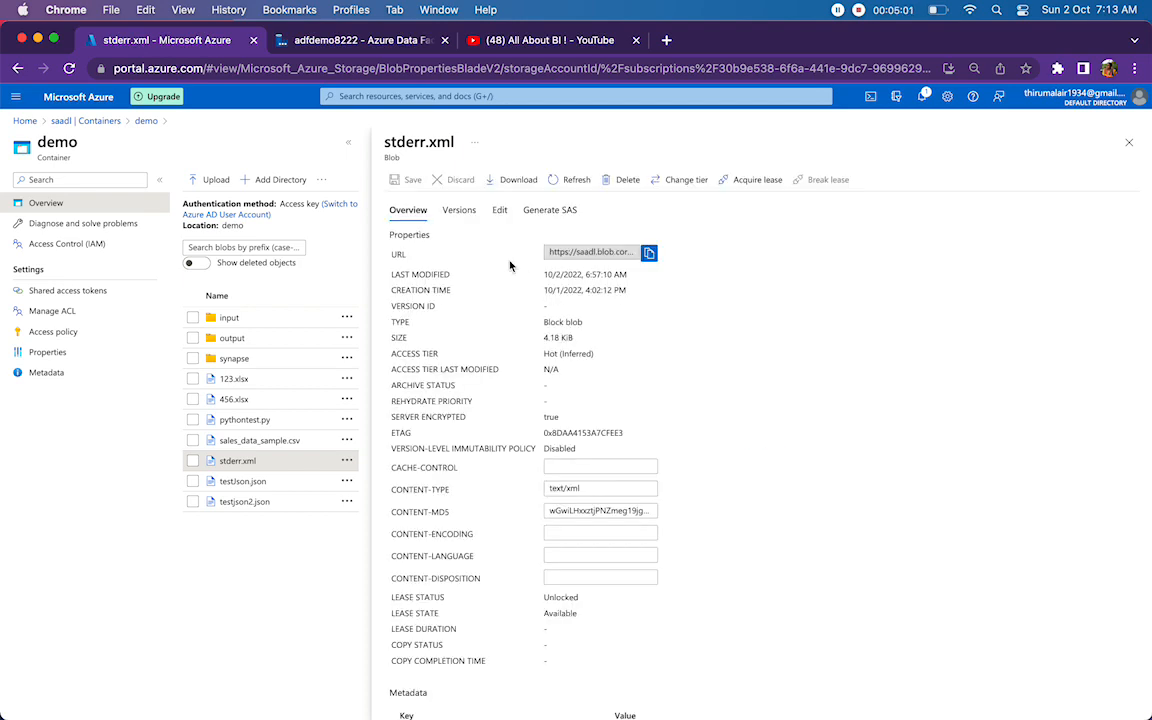
click(500, 214)
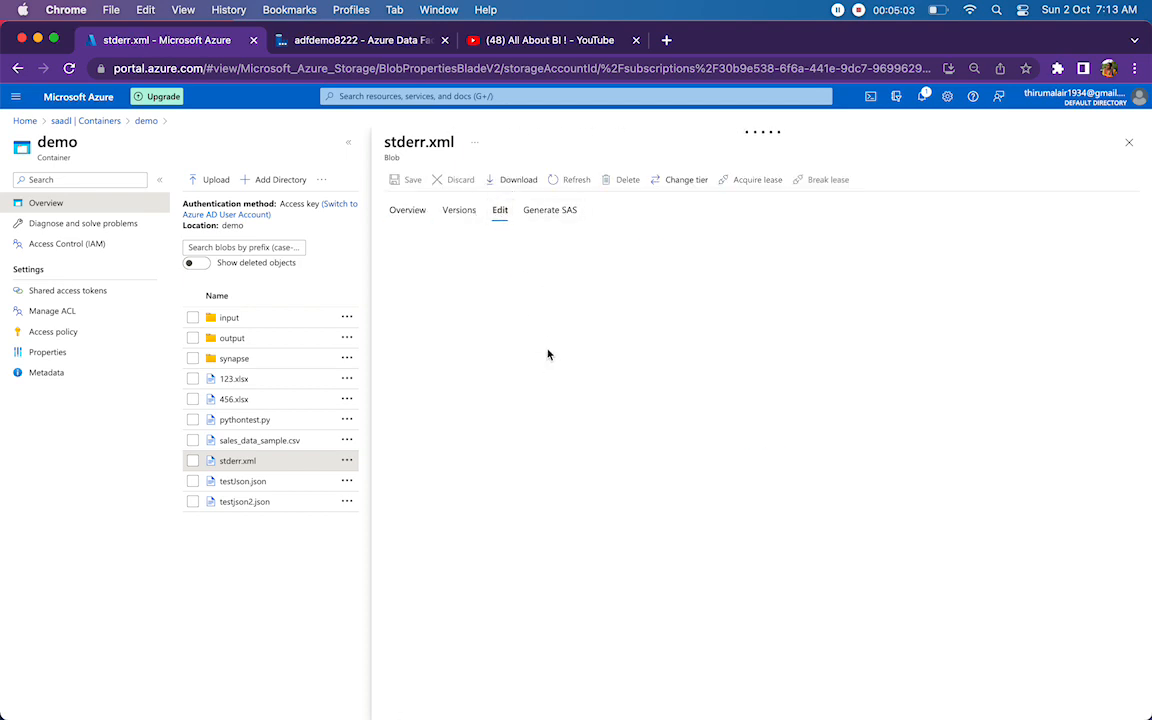
drag(432, 246, 470, 246)
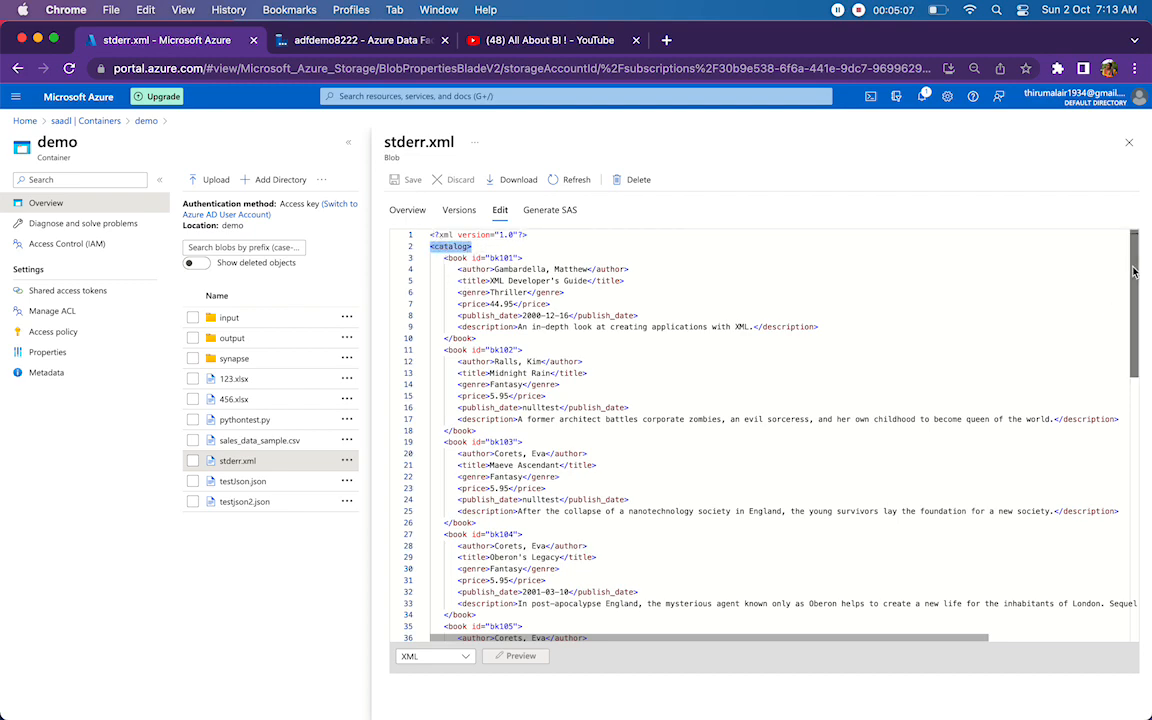
drag(1137, 262, 1138, 95)
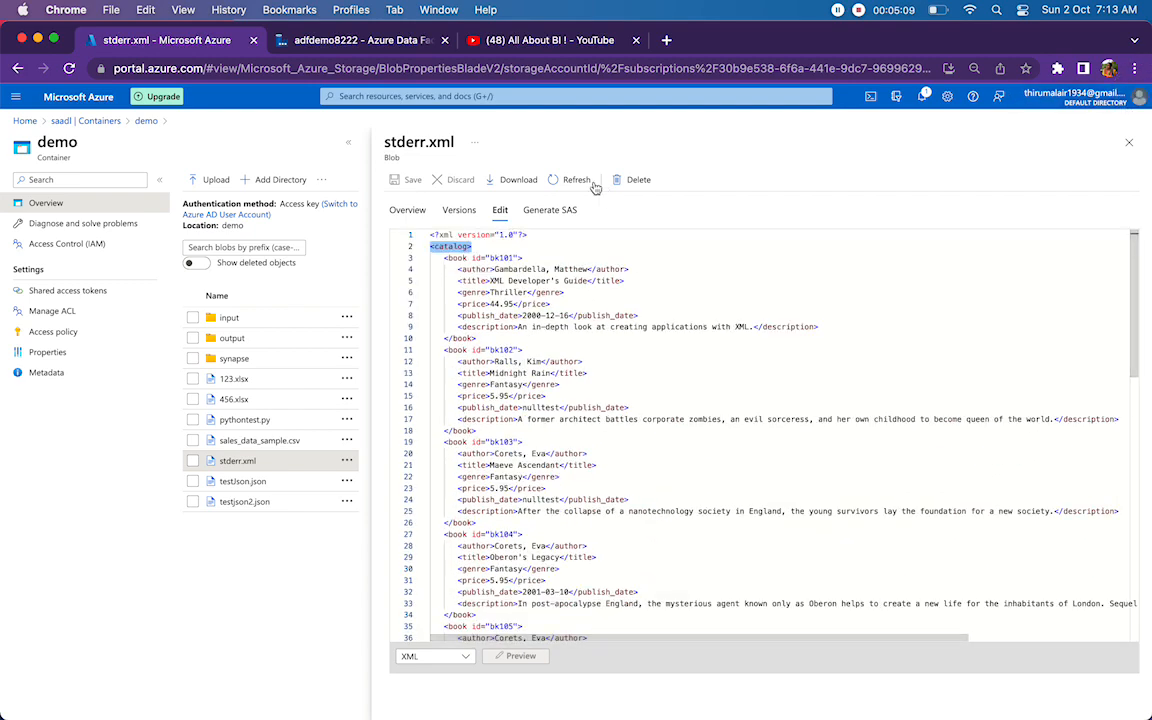
drag(443, 258, 500, 430)
click(478, 338)
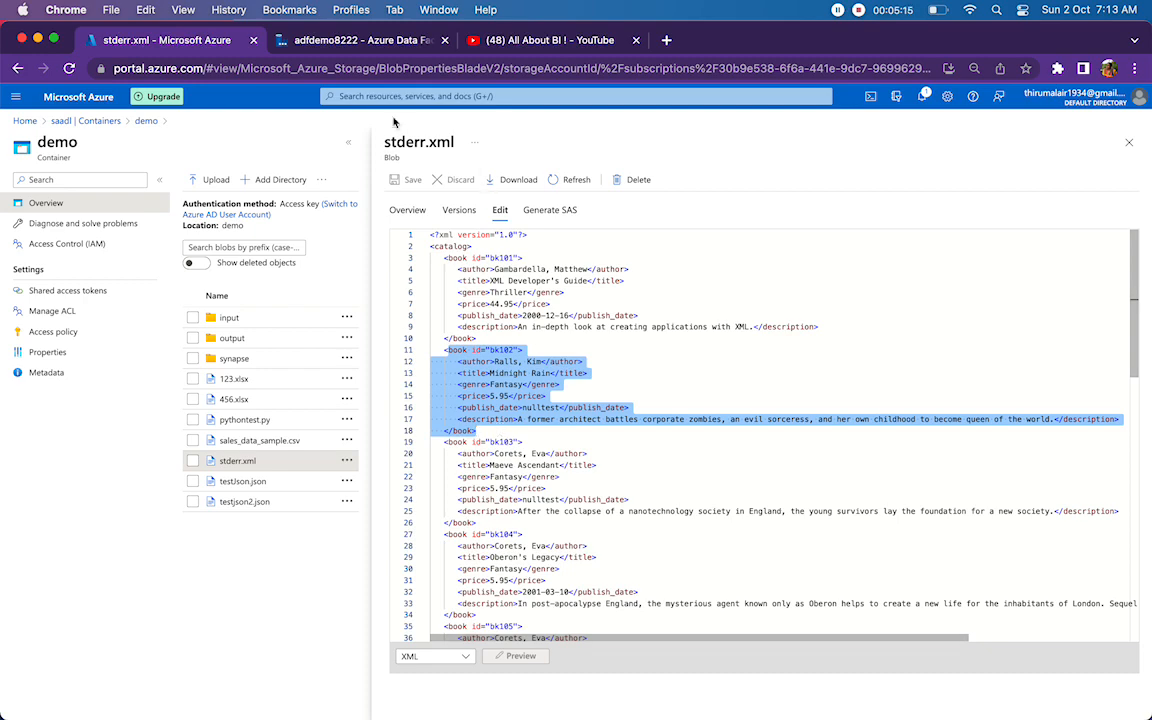
Back in Data Factory, set the mapping's collection reference to the book array under catalog and check the publish_date and description source paths.
click(349, 47)
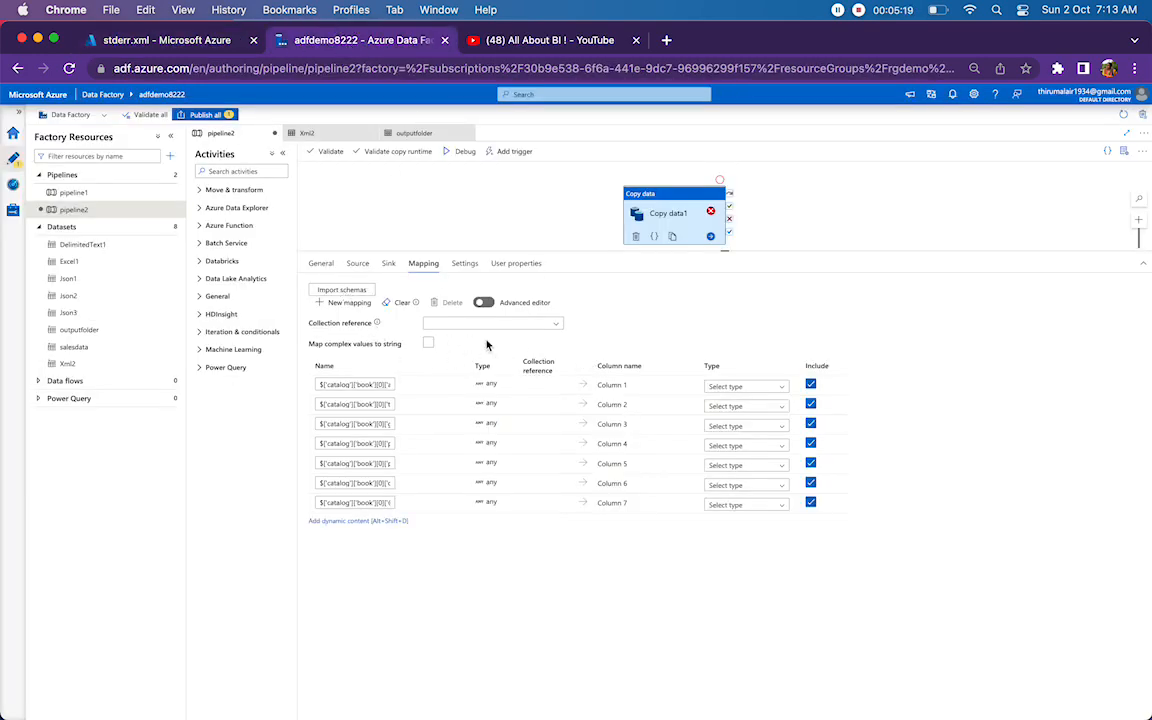
click(558, 324)
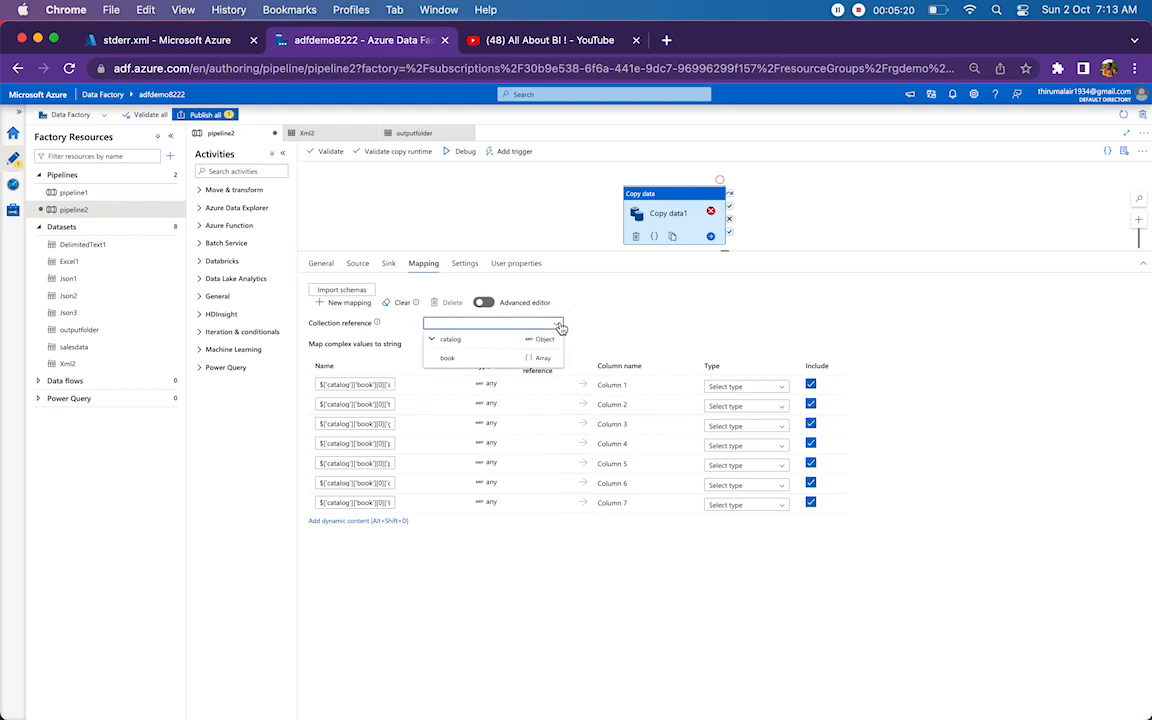
click(489, 358)
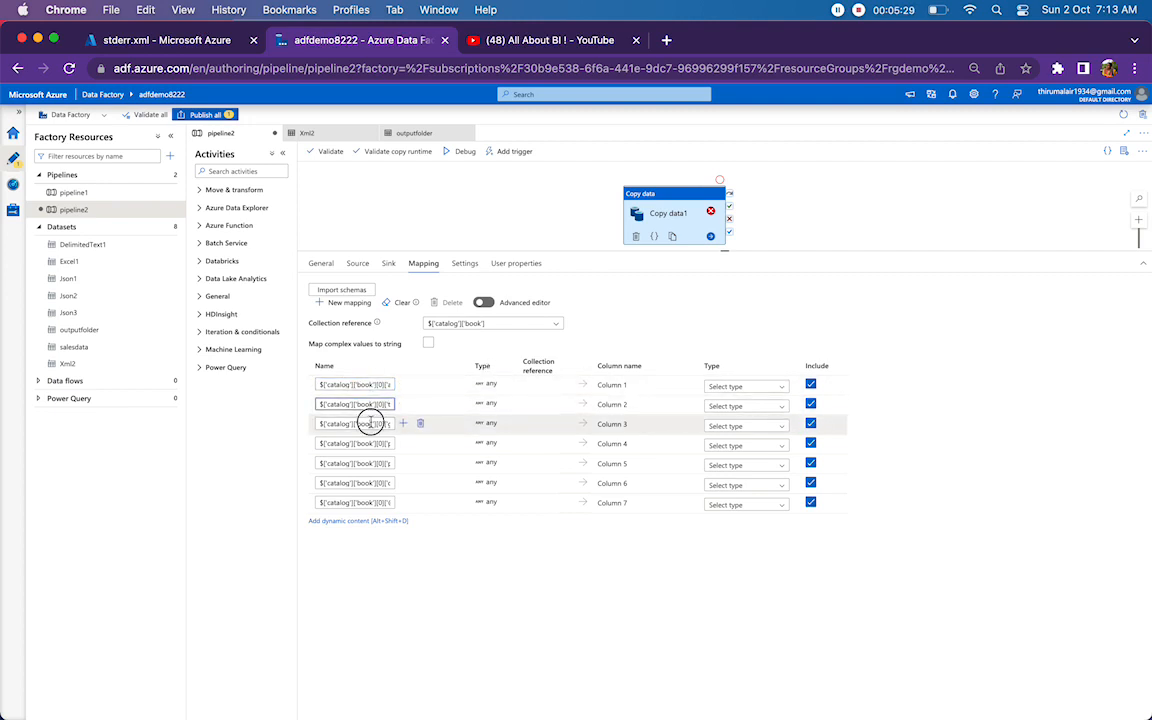
drag(350, 445, 400, 468)
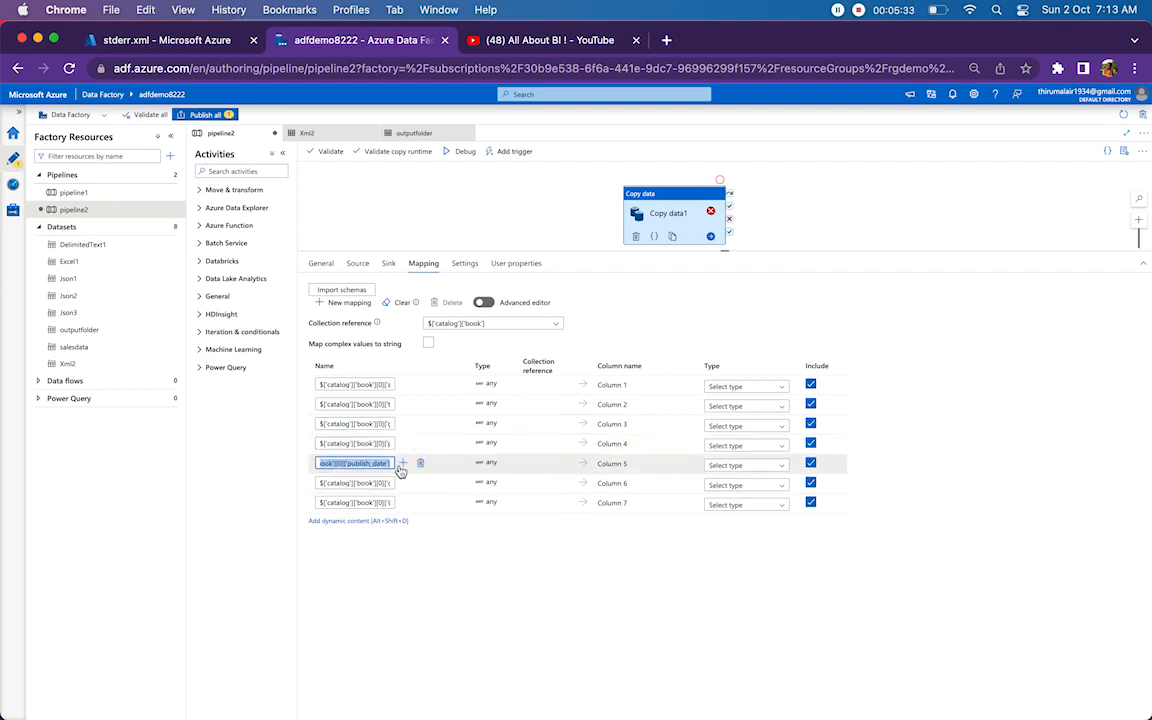
drag(322, 486, 419, 488)
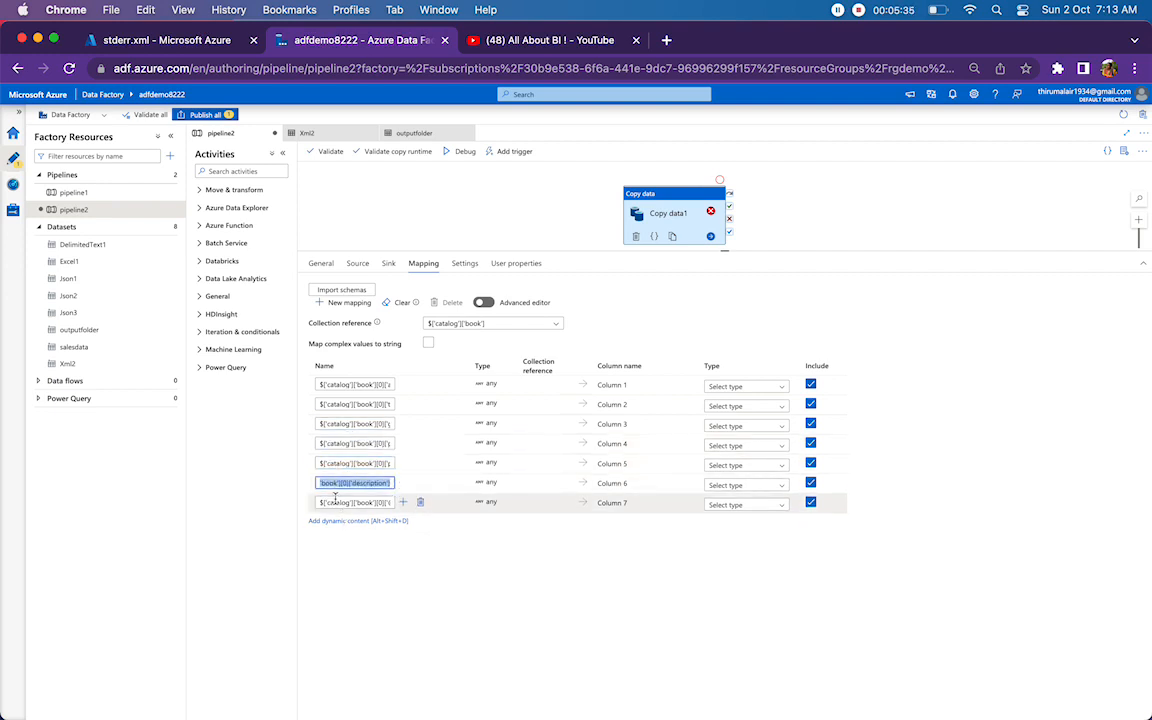
click(527, 481)
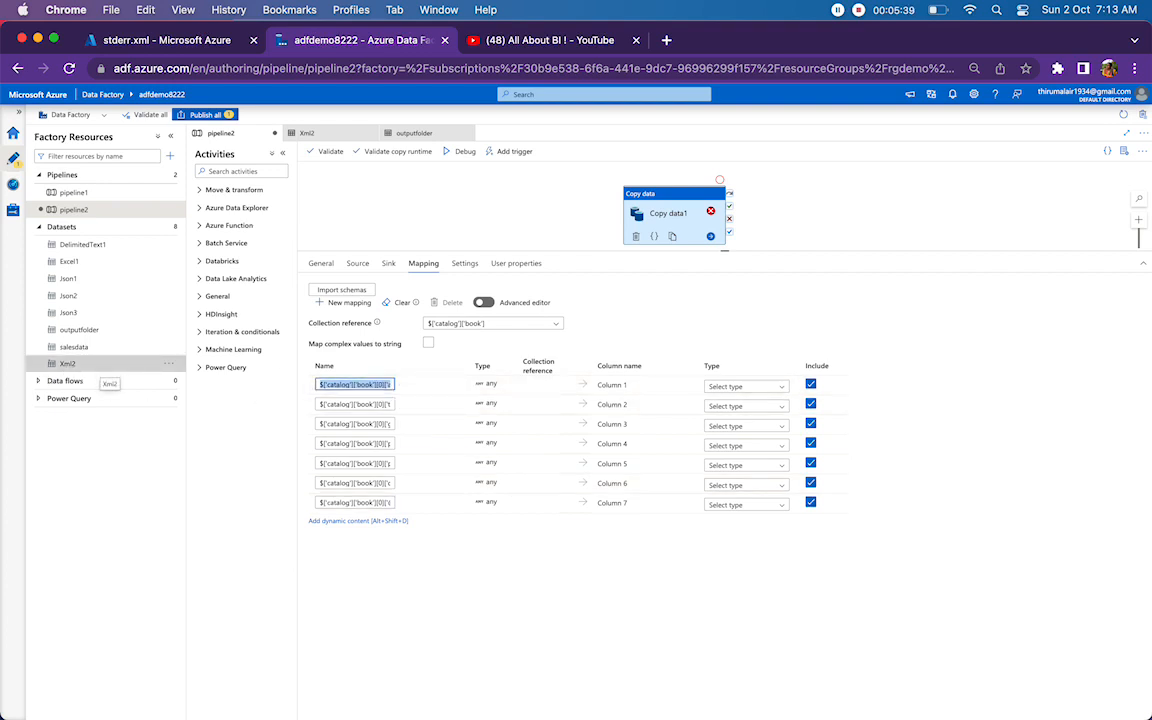
Shorten the source paths mapped to Column 1, Column 2 and Column 3 to ['author'], ['title'] and ['genre'].
click(379, 386)
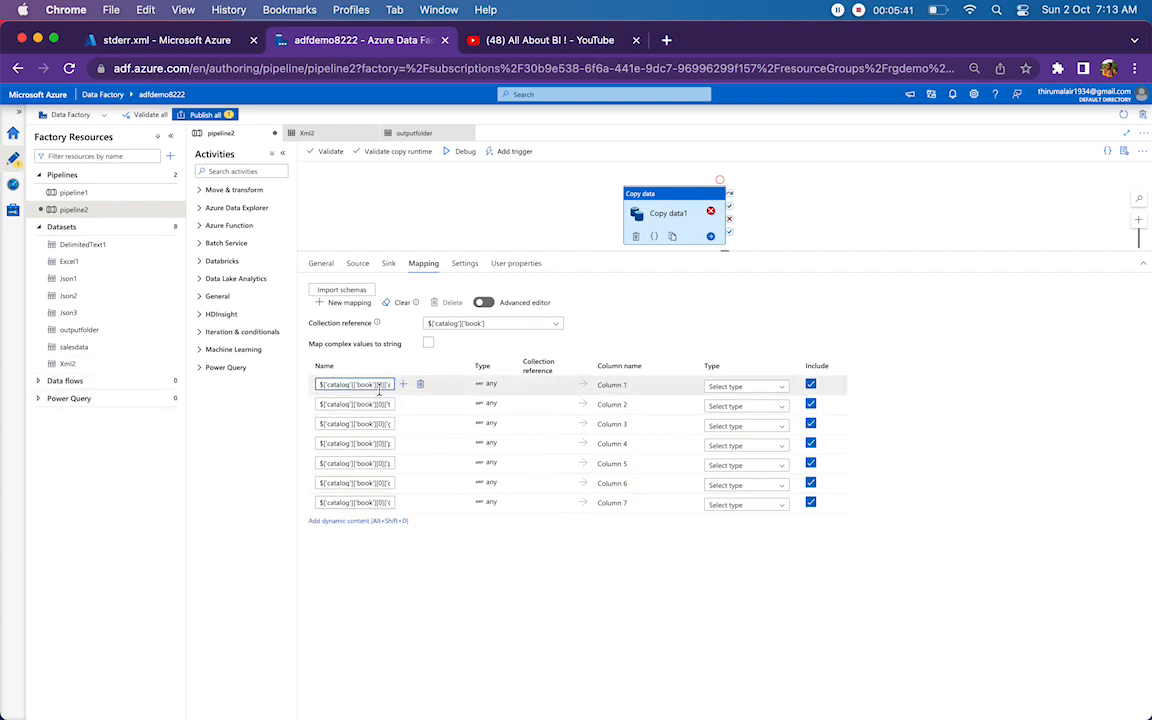
drag(385, 386, 169, 386)
key(BackSpace)
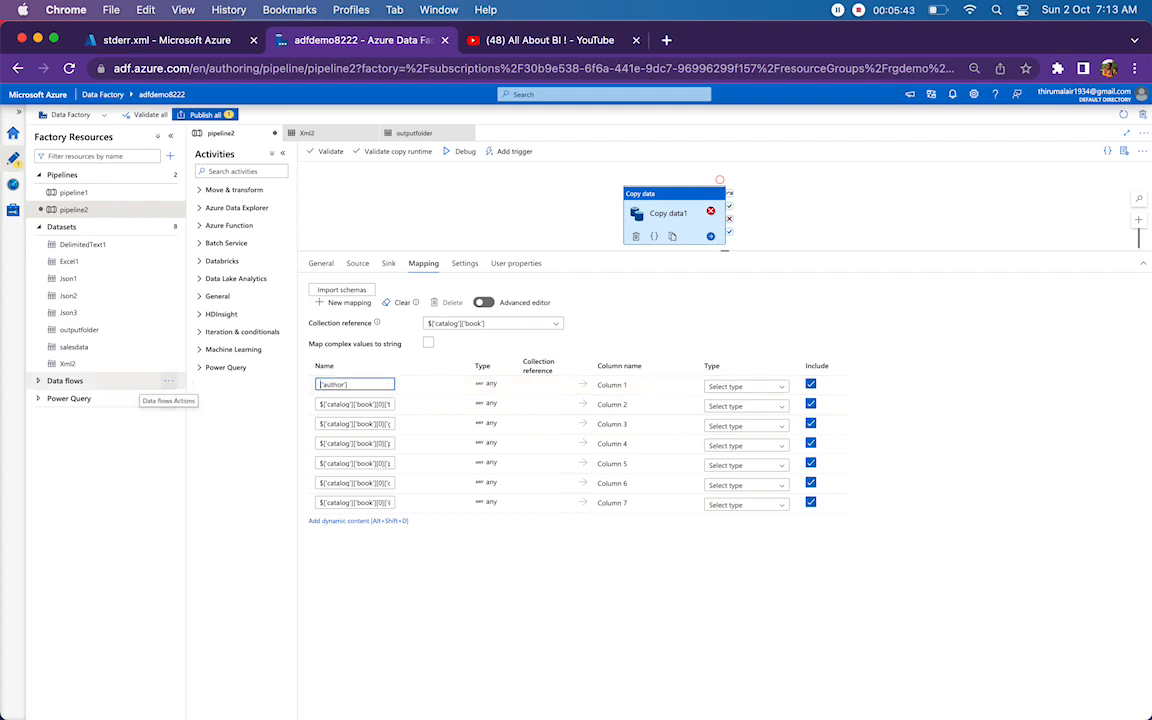
drag(386, 405, 153, 413)
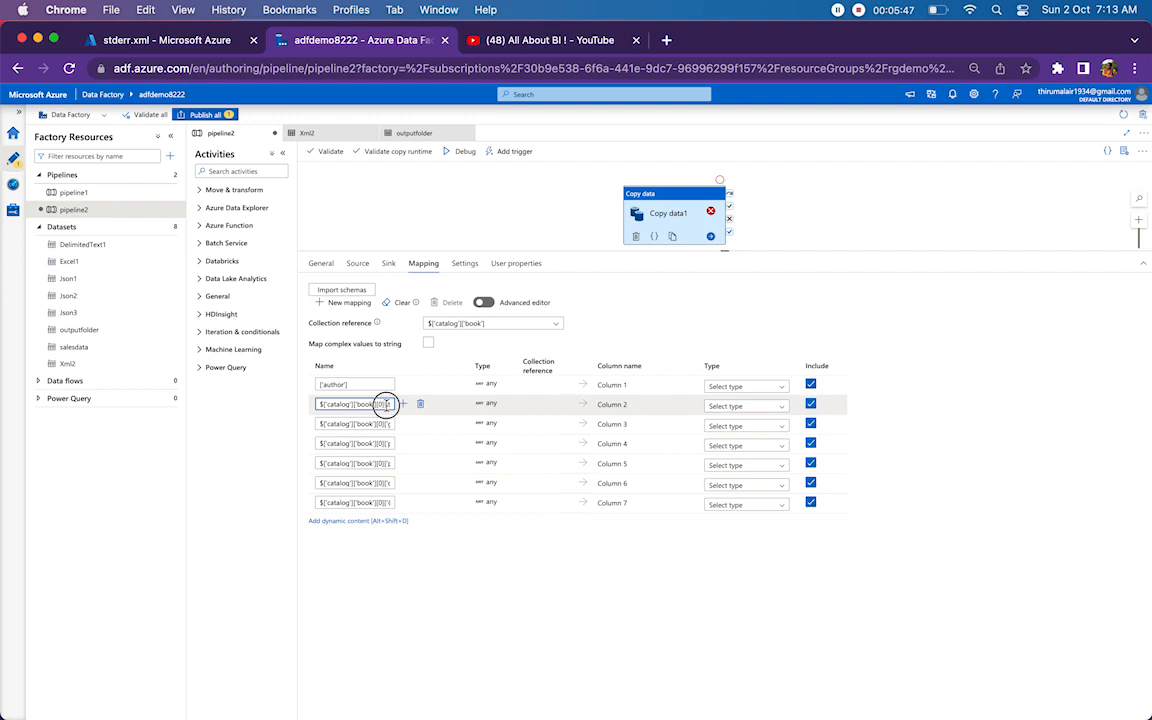
drag(380, 404, 175, 411)
key(BackSpace)
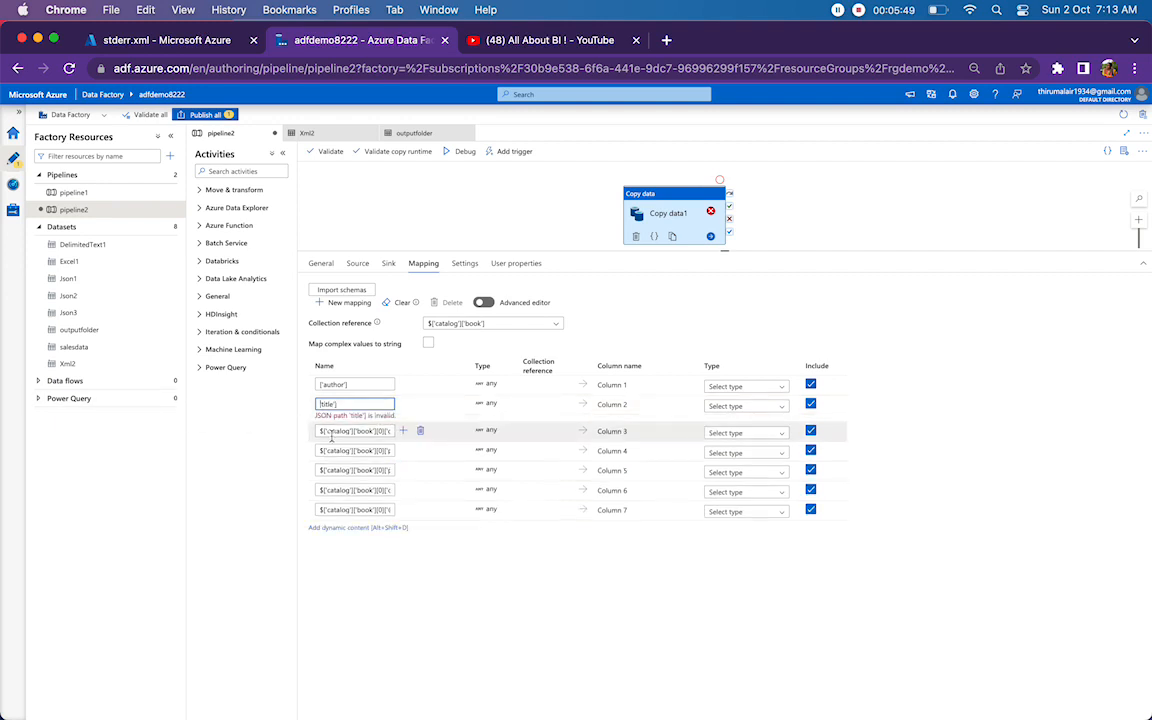
drag(385, 424, 174, 425)
key(BackSpace)
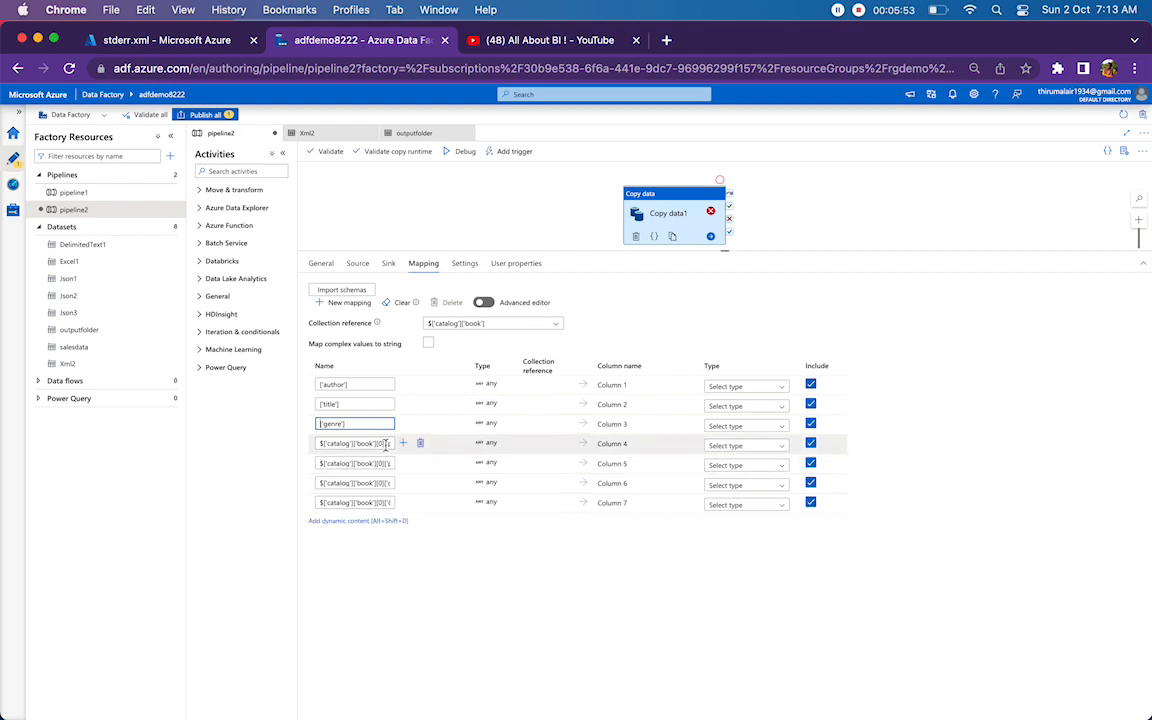
drag(385, 443, 128, 442)
key(BackSpace)
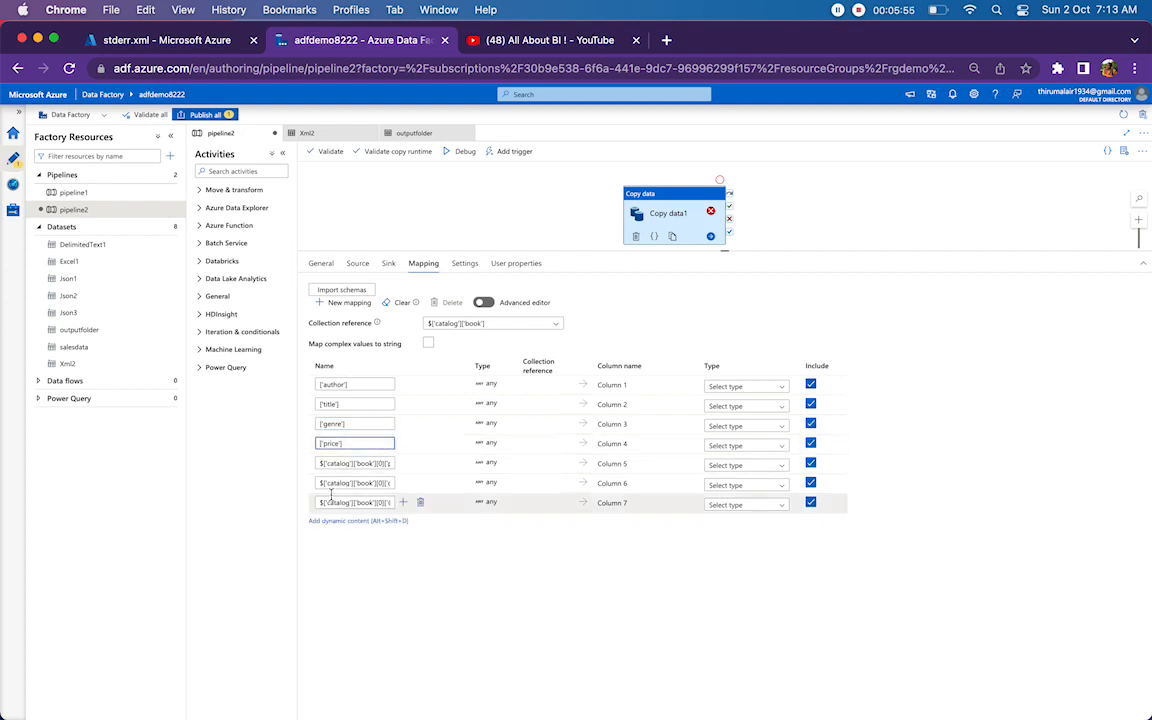
drag(385, 463, 123, 450)
key(BackSpace)
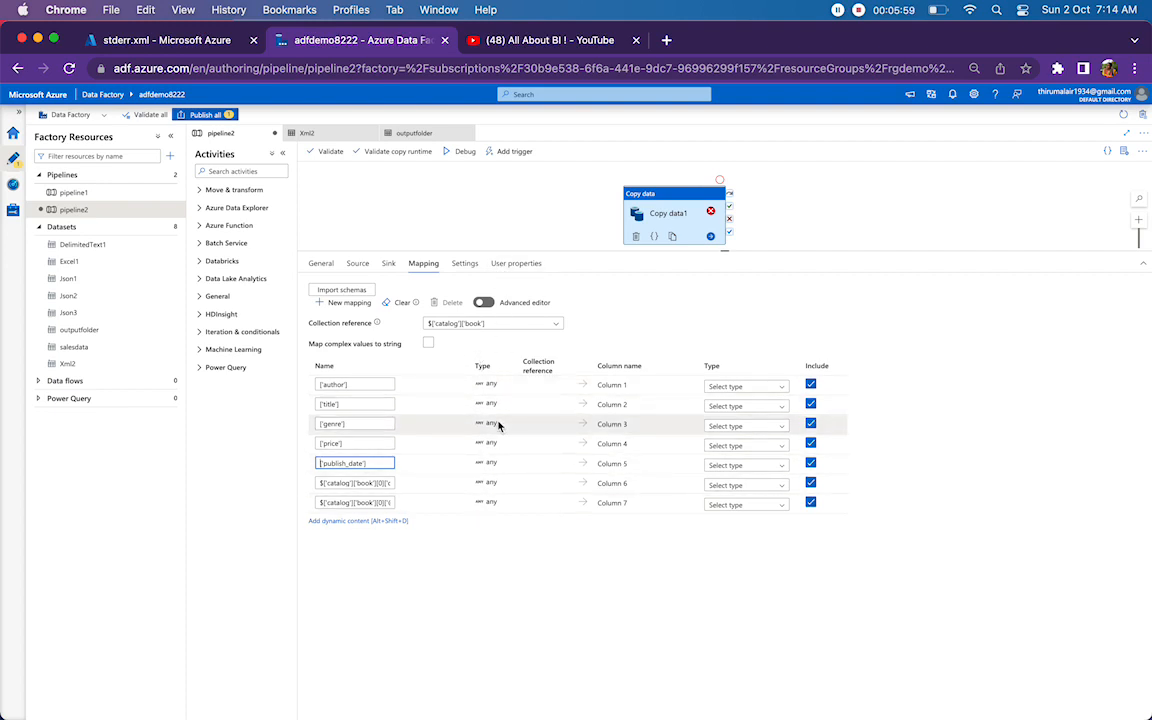
drag(385, 483, 193, 471)
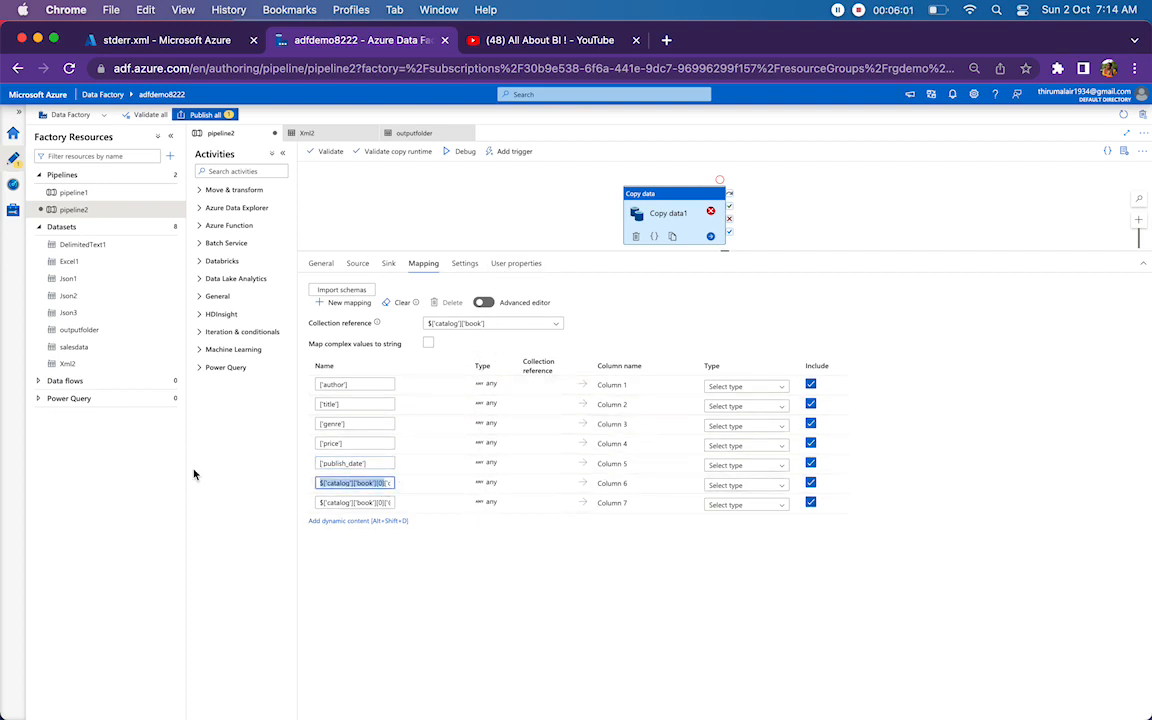
key(BackSpace)
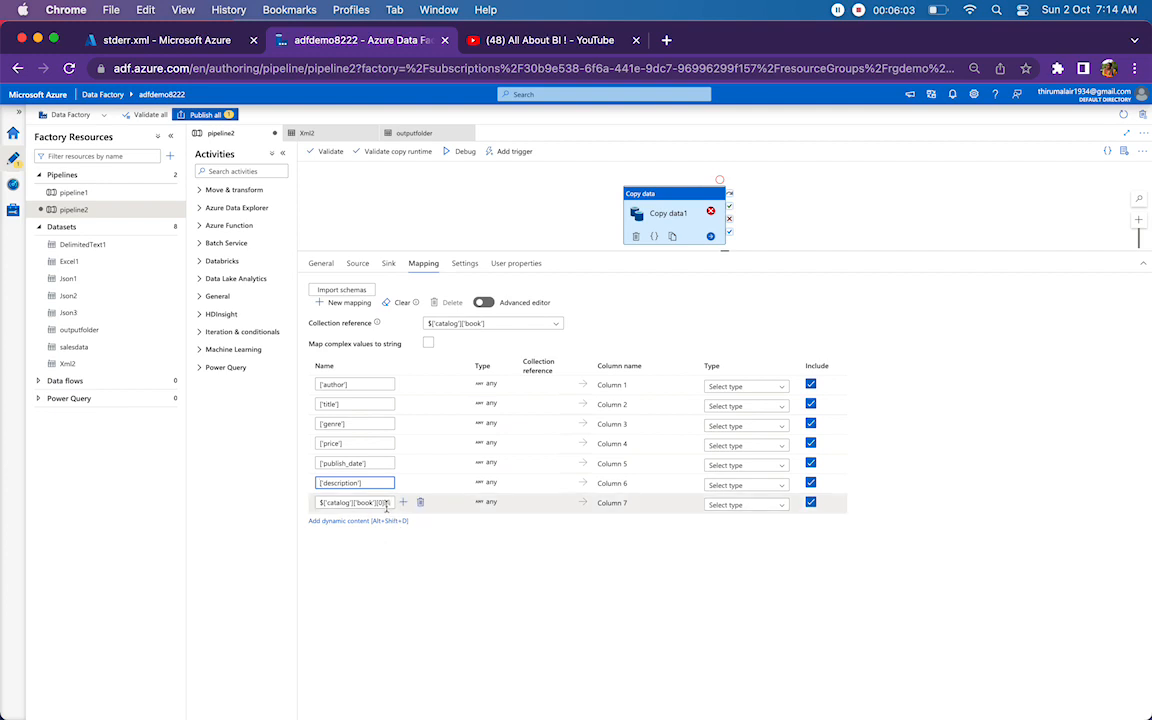
drag(385, 503, 97, 416)
key(BackSpace)
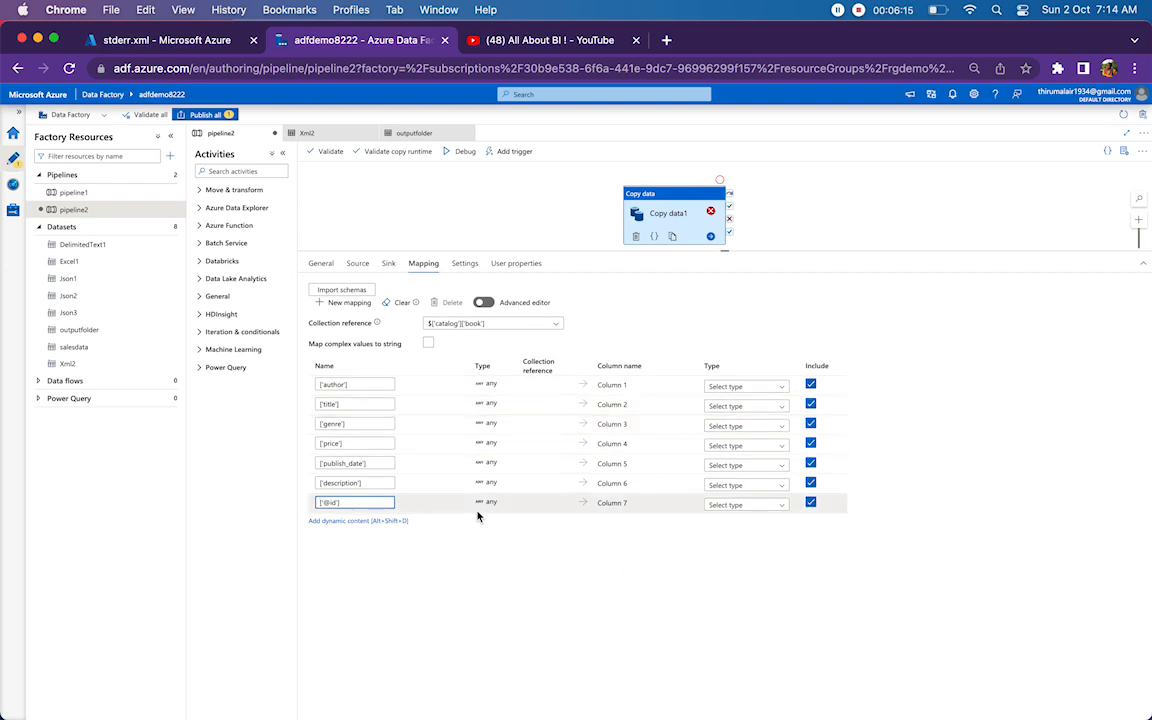
Run pipeline2 in debug mode, and in the Azure portal view the contents of xmltotxt.txt from the demo container's output folder.
click(586, 213)
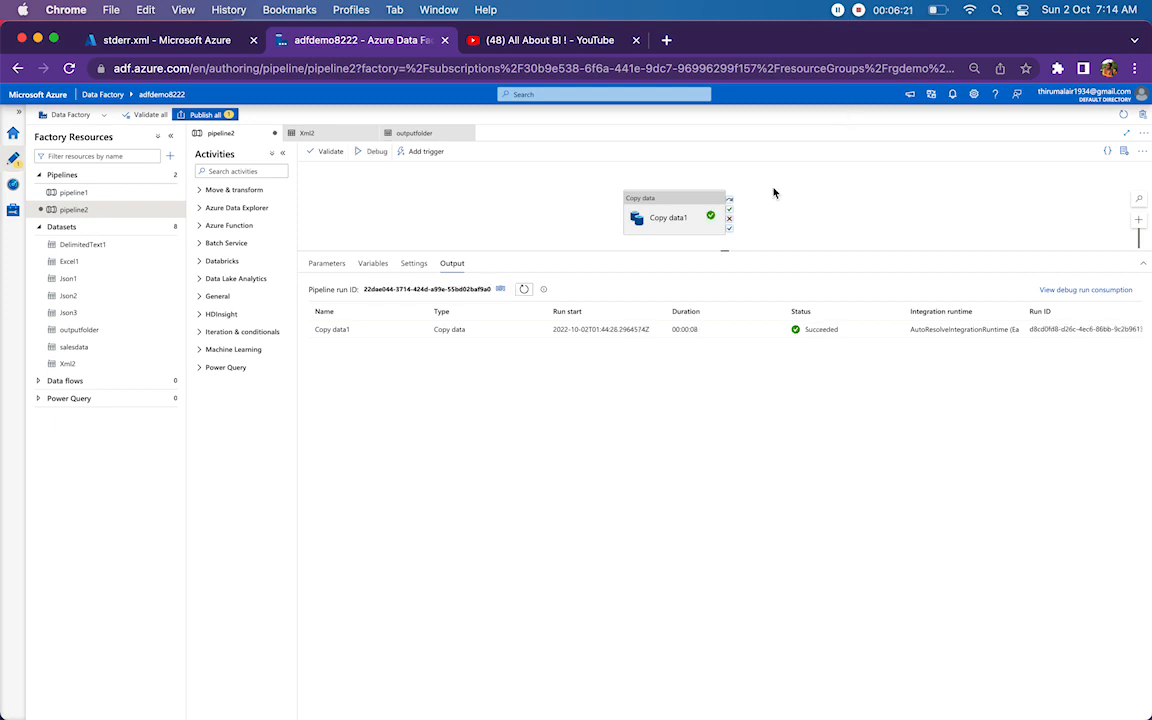
click(153, 42)
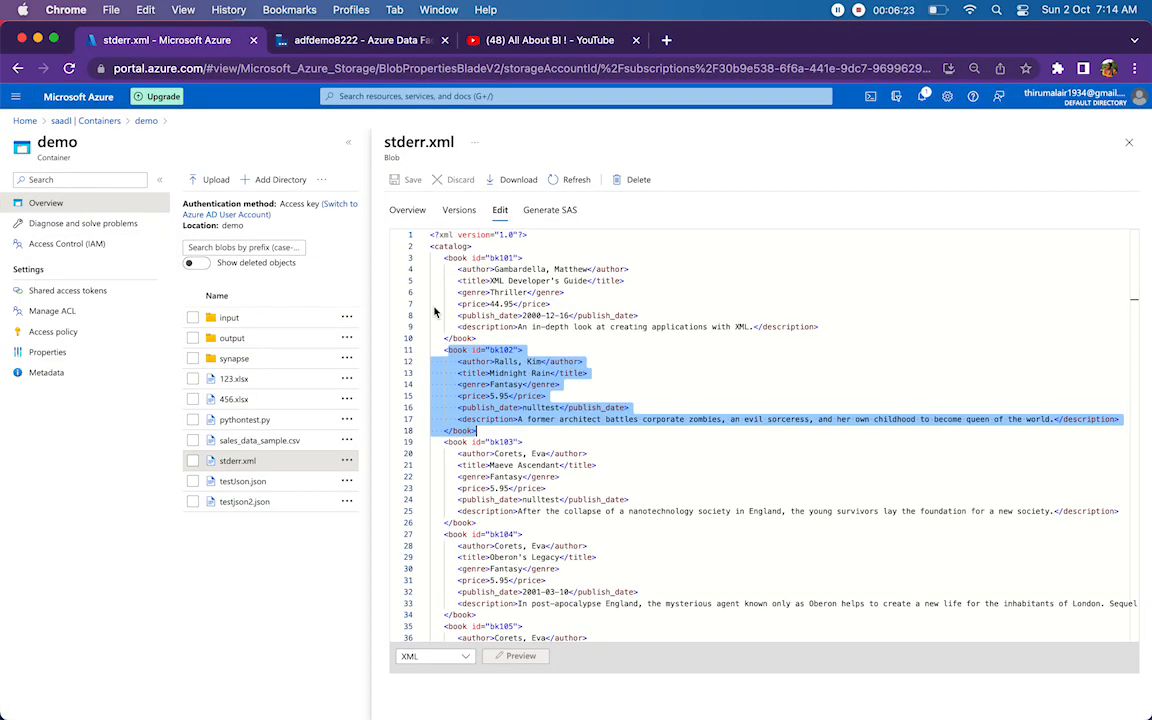
click(146, 120)
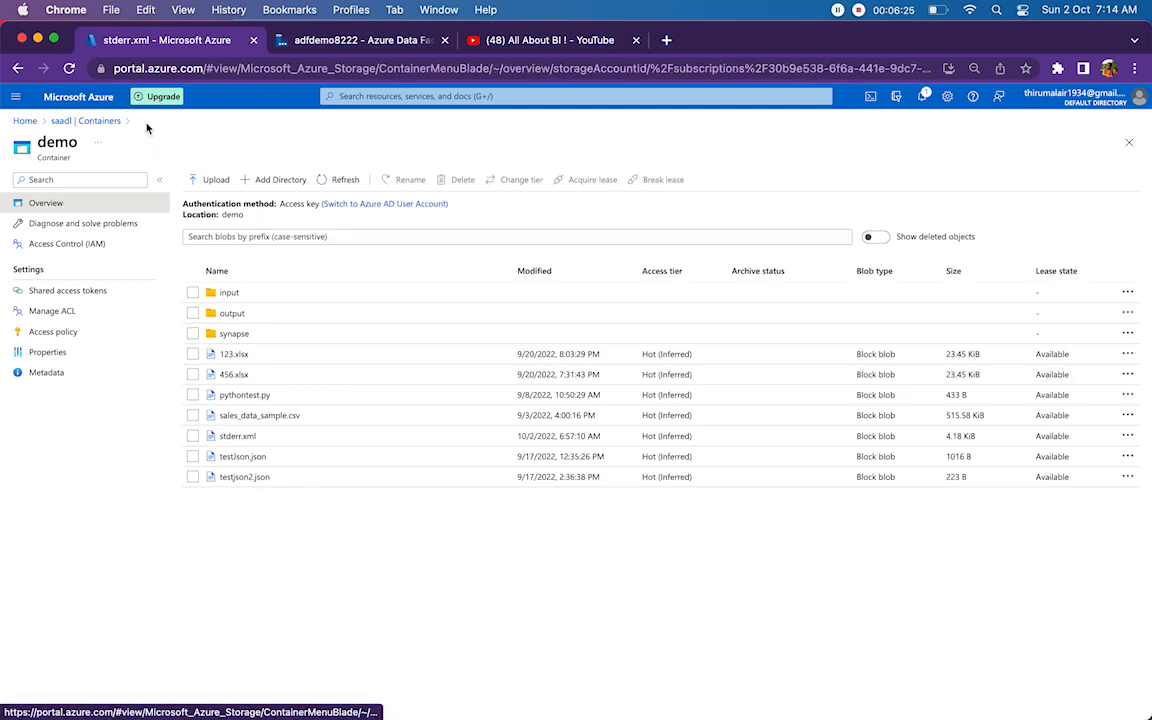
click(244, 313)
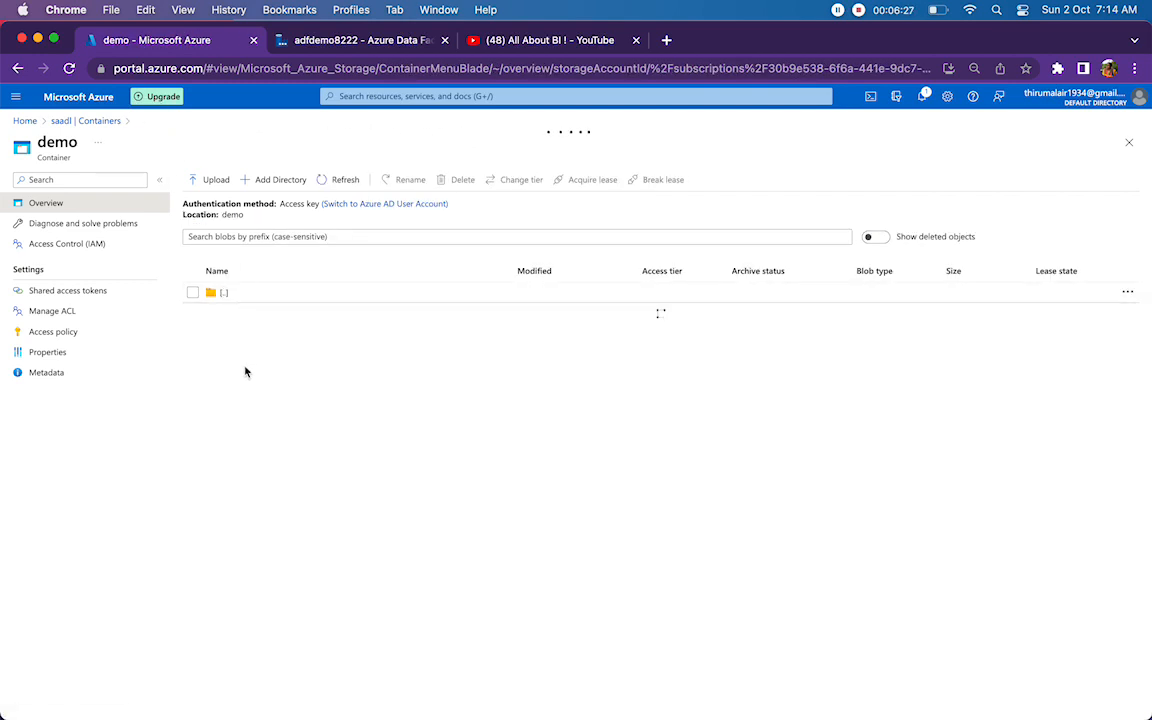
click(236, 355)
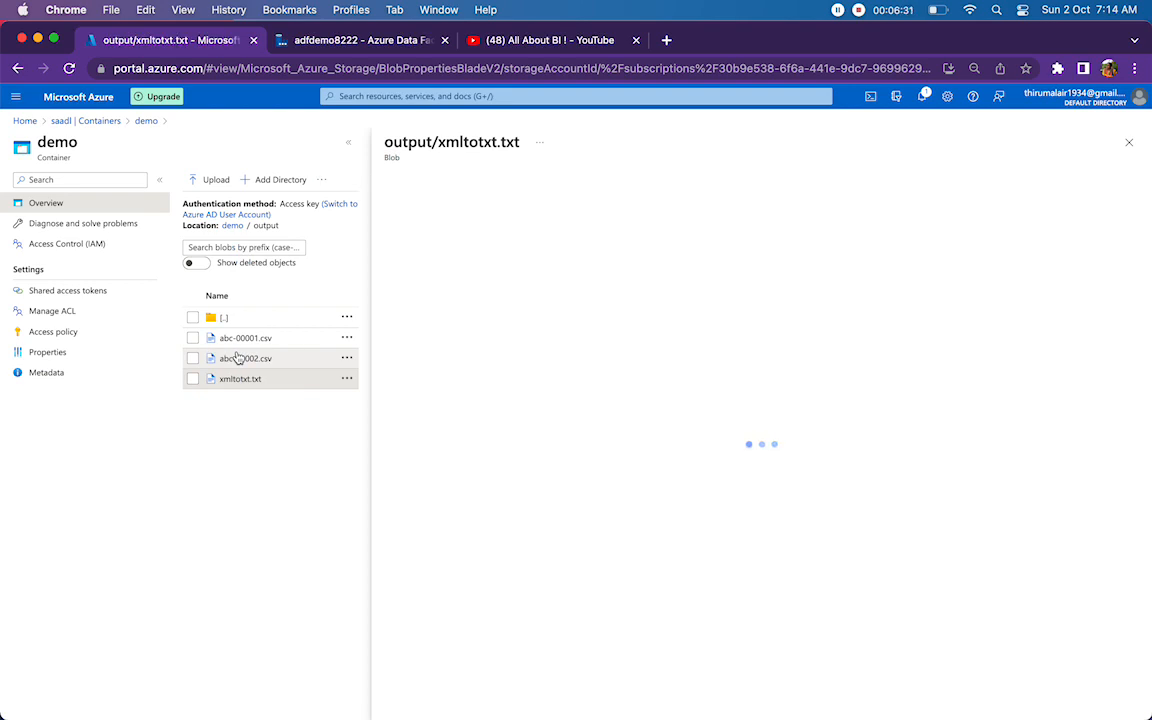
click(499, 211)
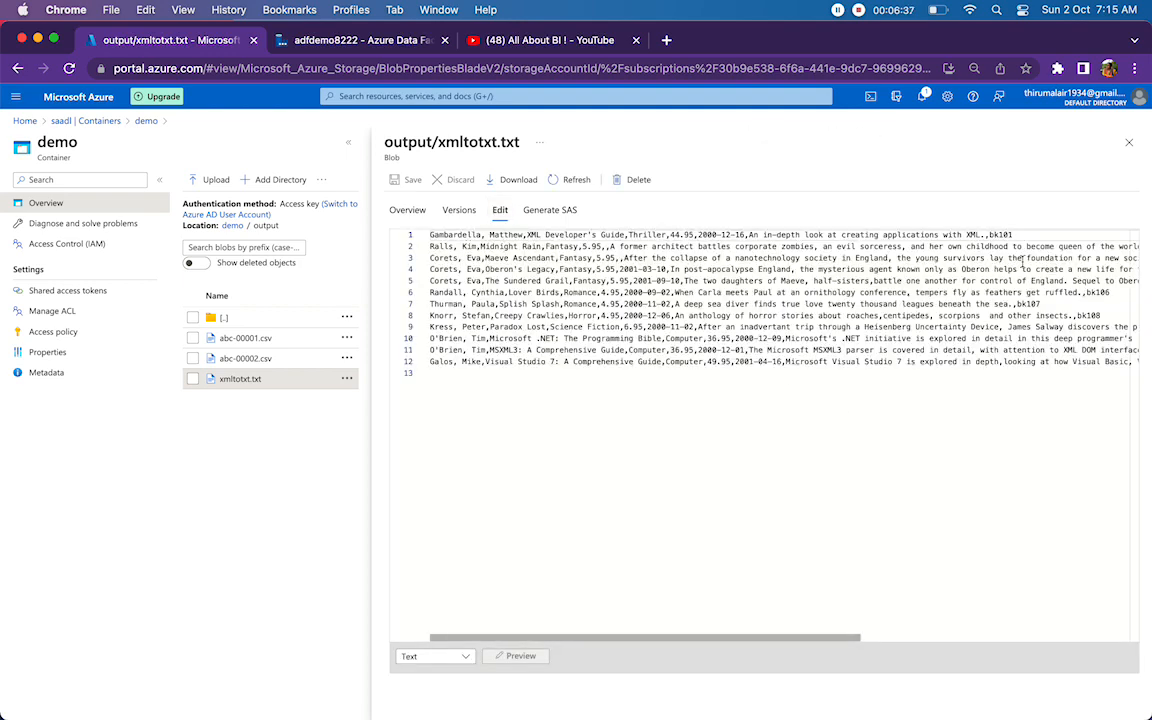
Examine the book IDs at the line ends and the publish_date positions of lines 2 and 3 in xmltotxt.txt.
double_click(995, 234)
drag(792, 638, 1070, 637)
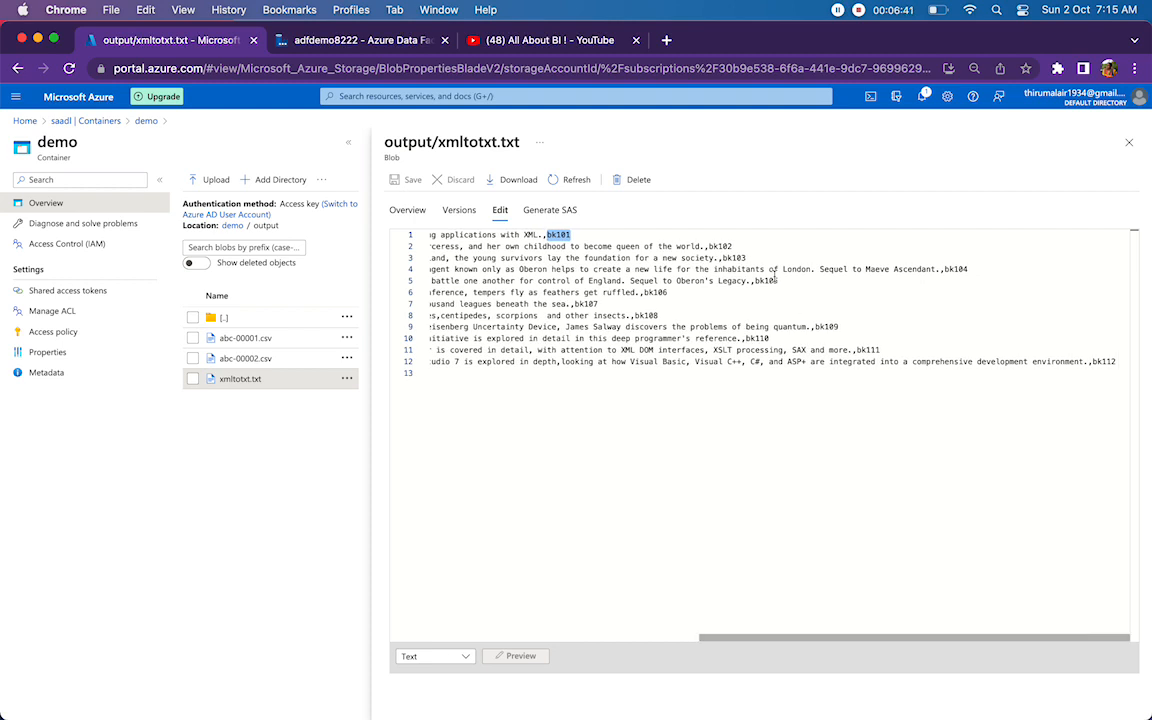
click(734, 258)
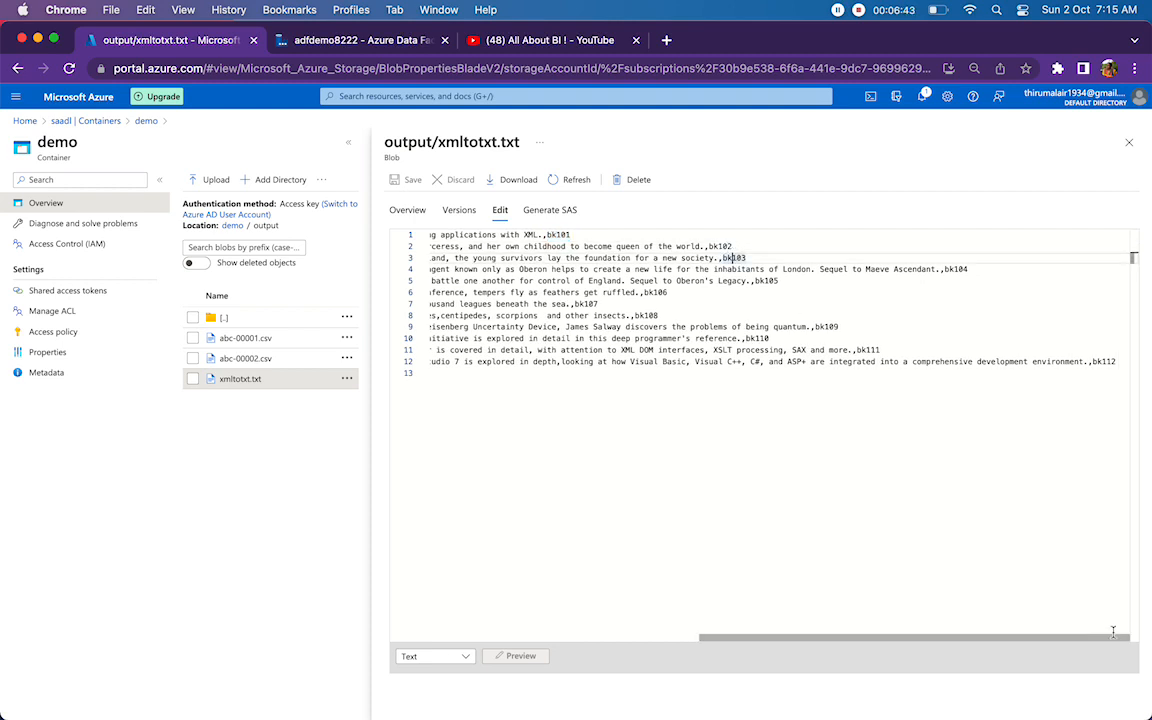
drag(1077, 638, 630, 712)
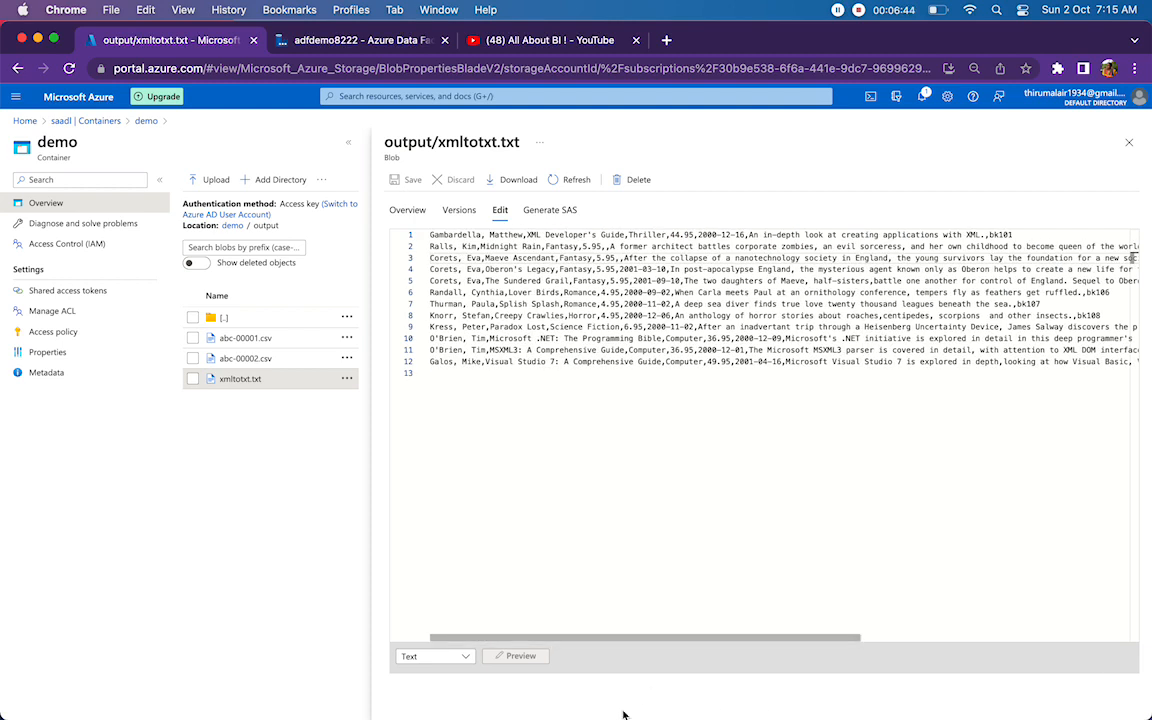
double_click(604, 246)
double_click(620, 258)
drag(594, 246, 623, 246)
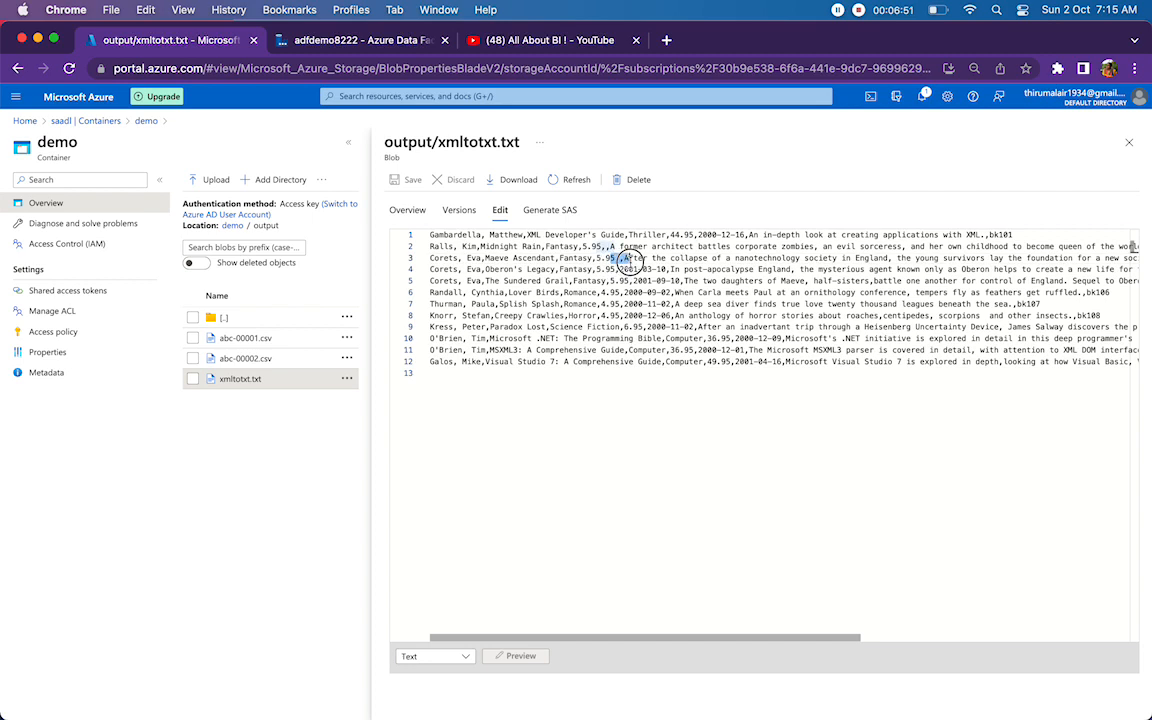
mouse_move(616, 258)
mouse_down()
mouse_move(646, 258)
mouse_move(616, 247)
mouse_up()
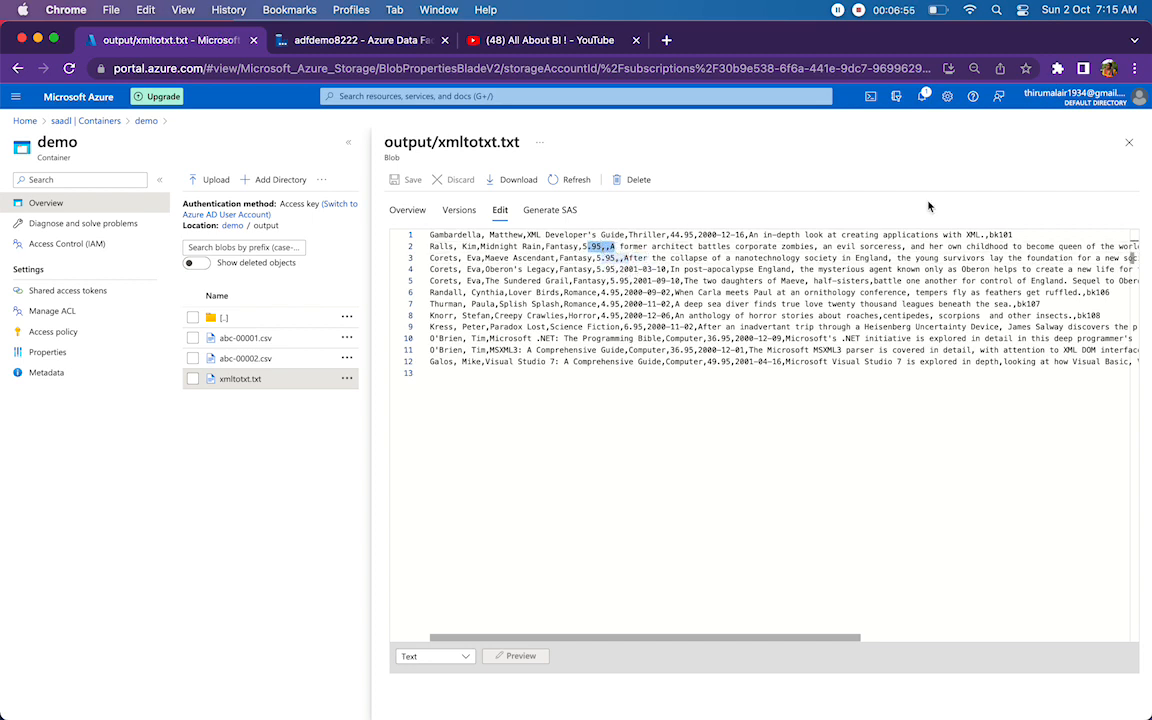
Close the output file and open stderr.xml from the root of the demo container for editing.
click(1129, 144)
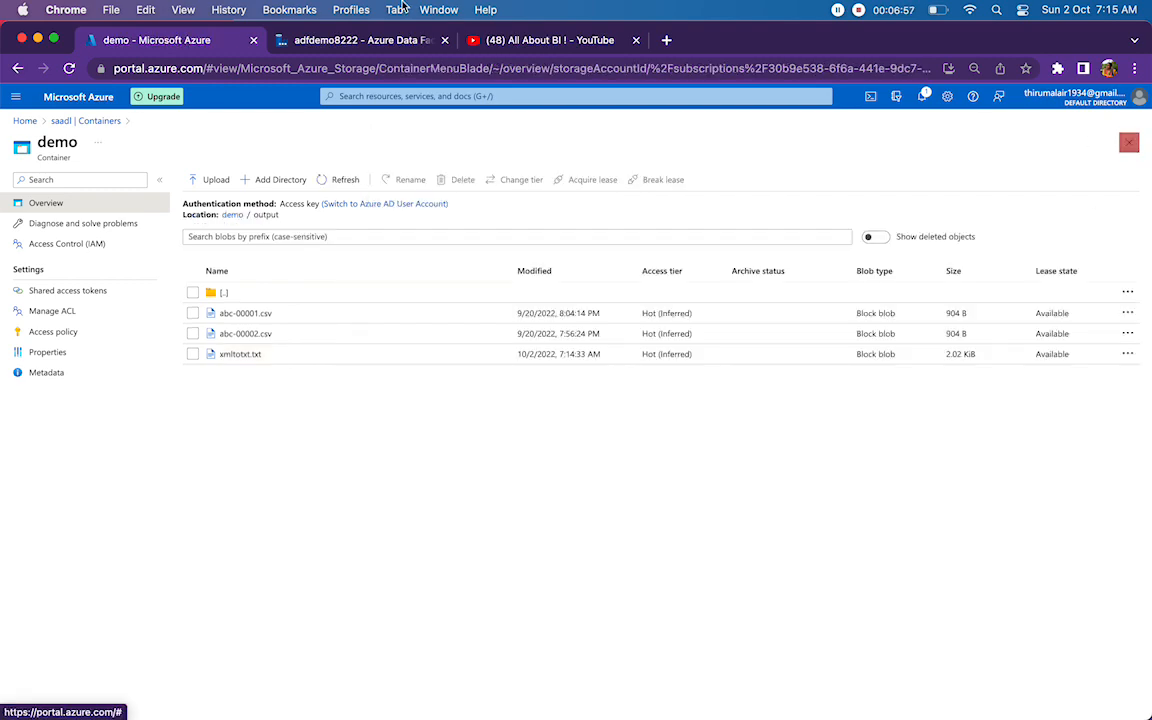
click(290, 40)
click(162, 40)
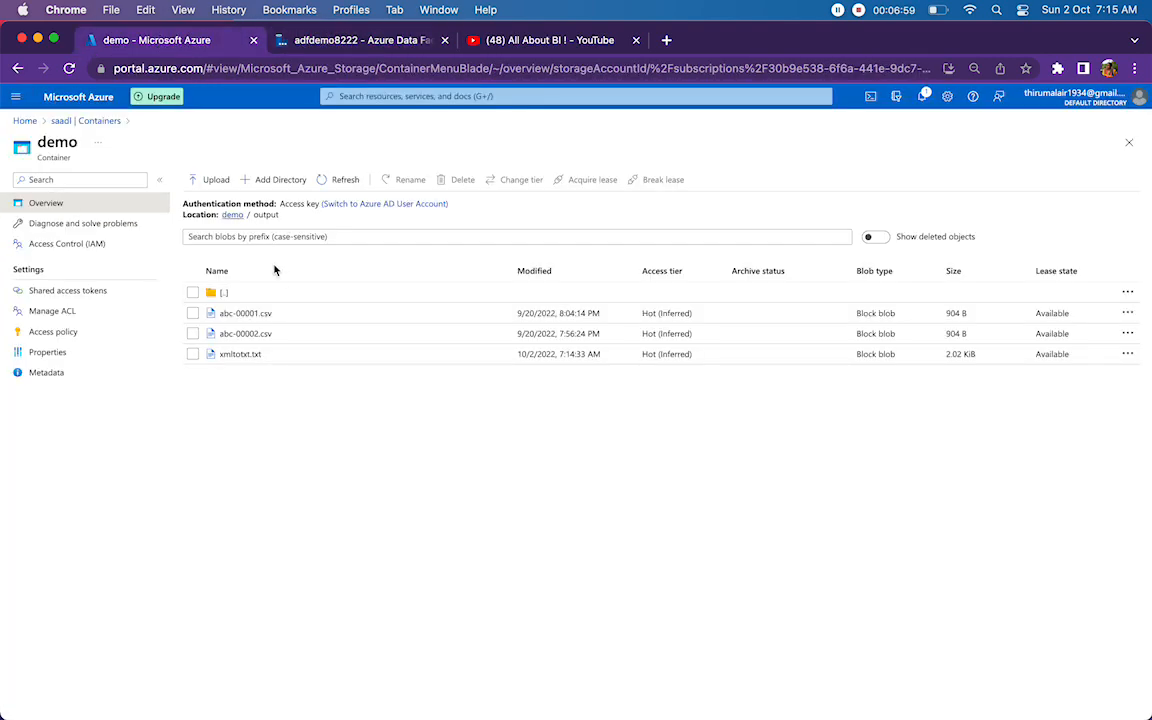
click(259, 285)
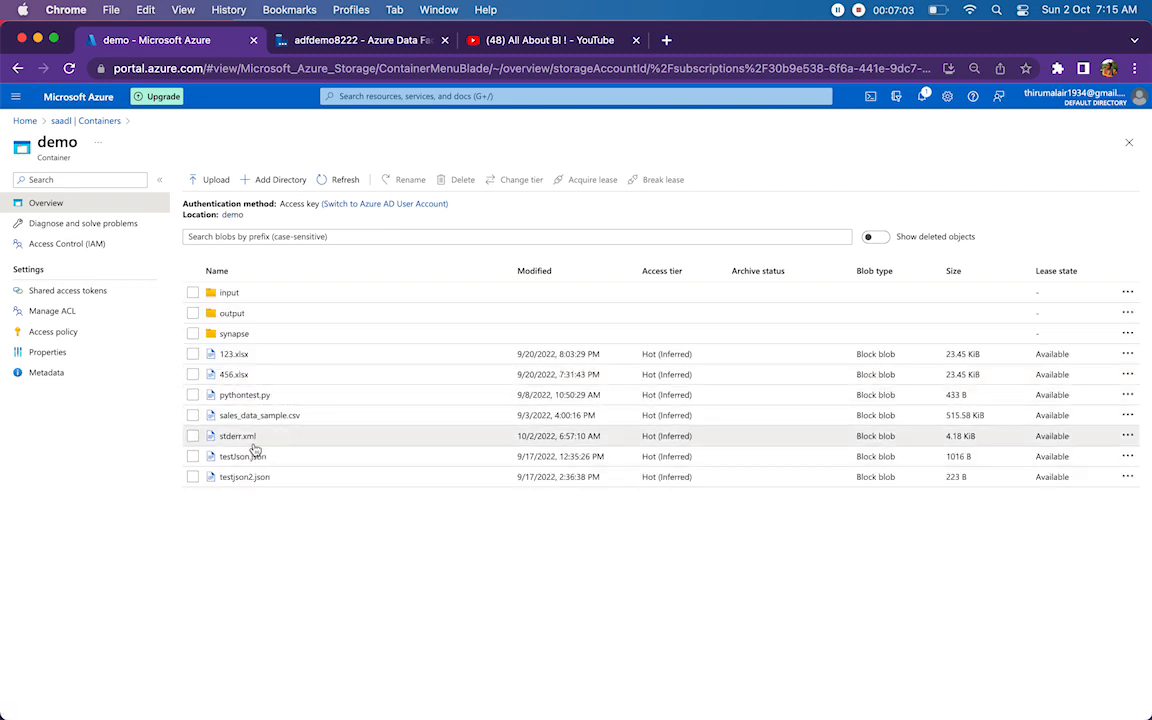
click(248, 440)
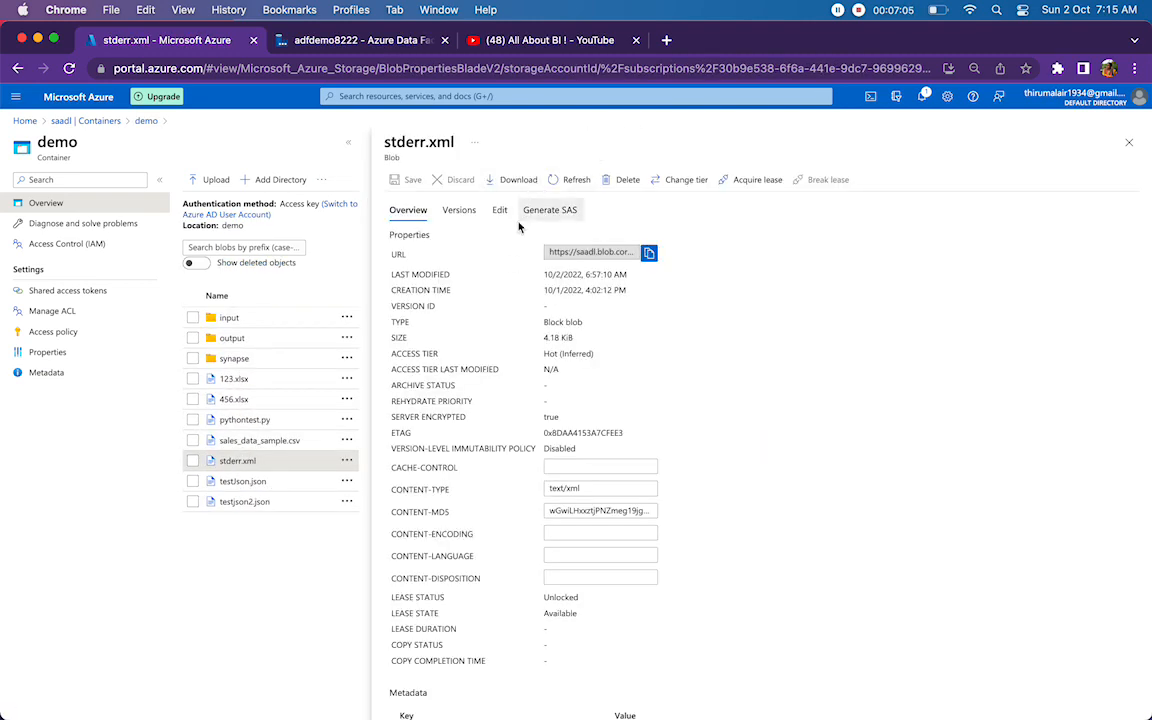
click(502, 215)
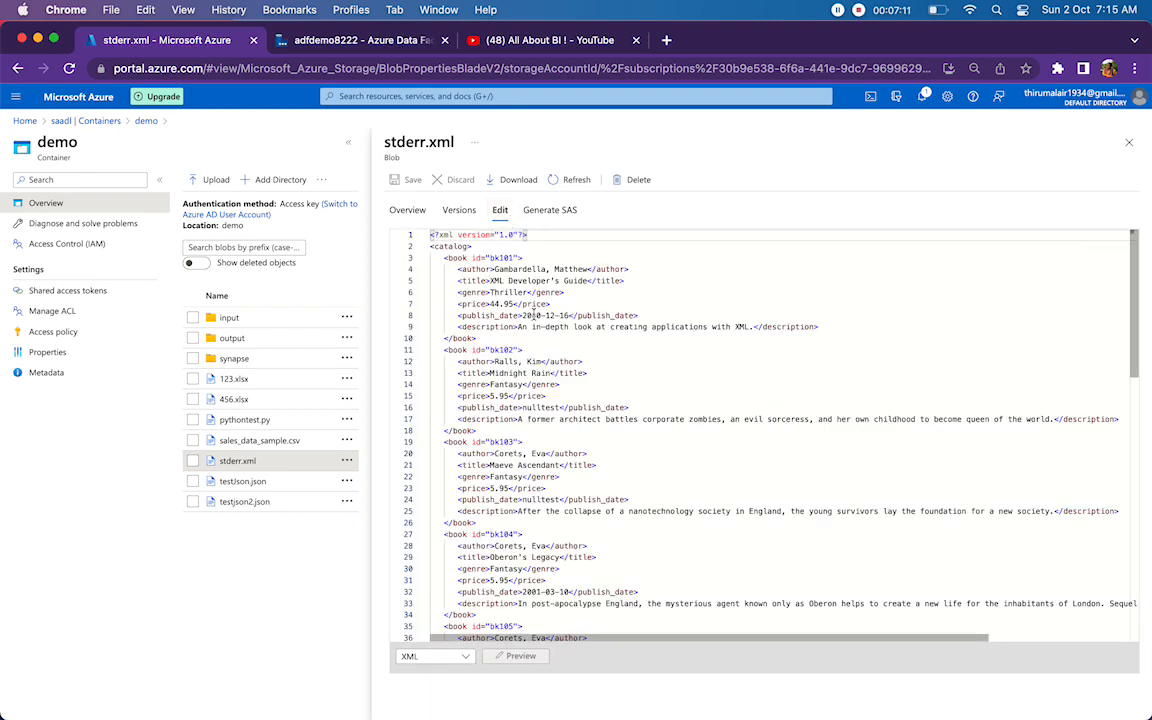
Replace the genre value of book bk101 with nulltest and save stderr.xml.
drag(489, 292, 522, 290)
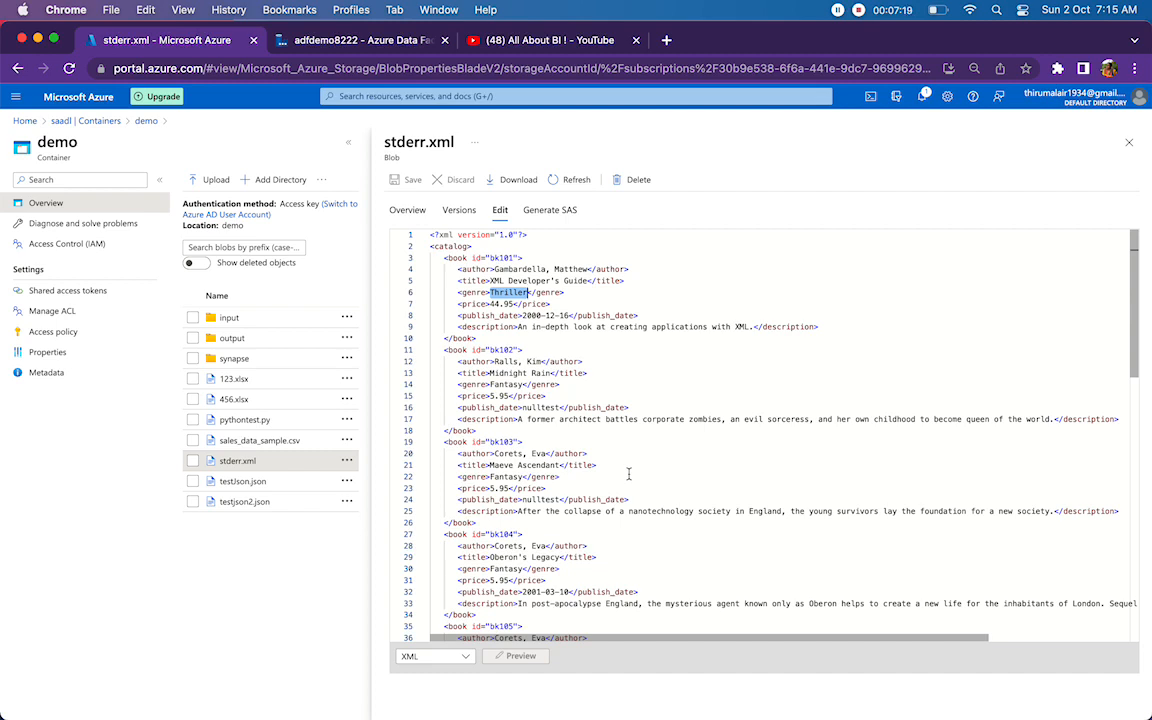
text(nullte)
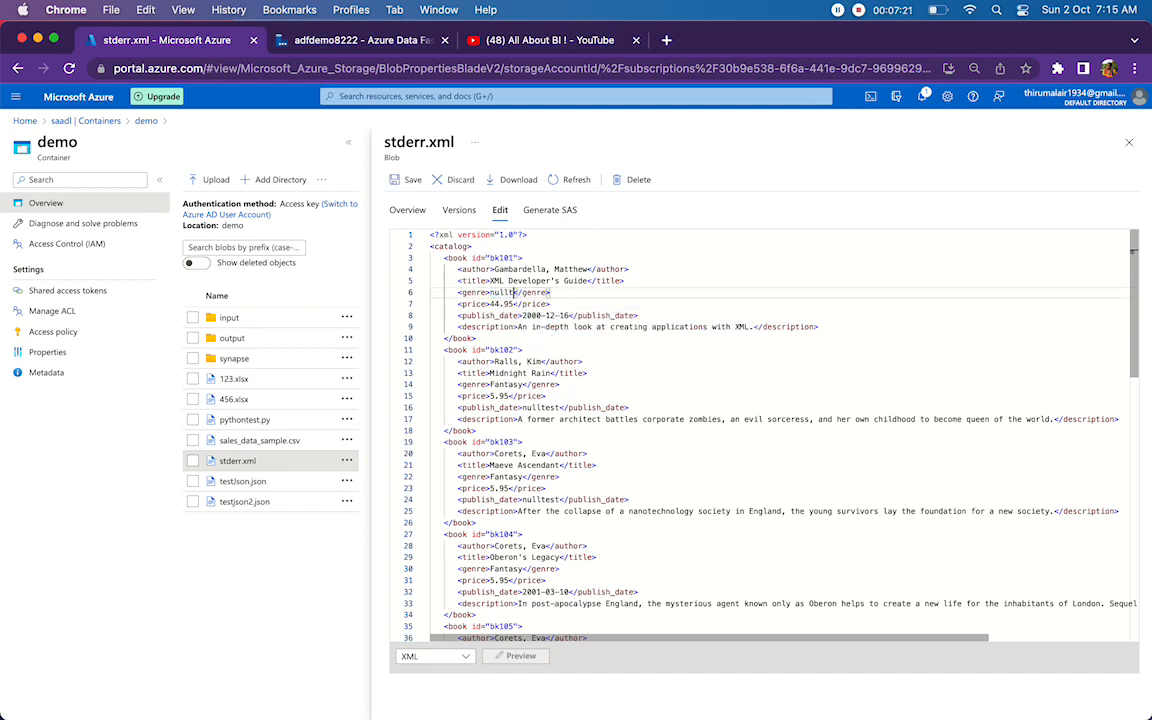
text(st)
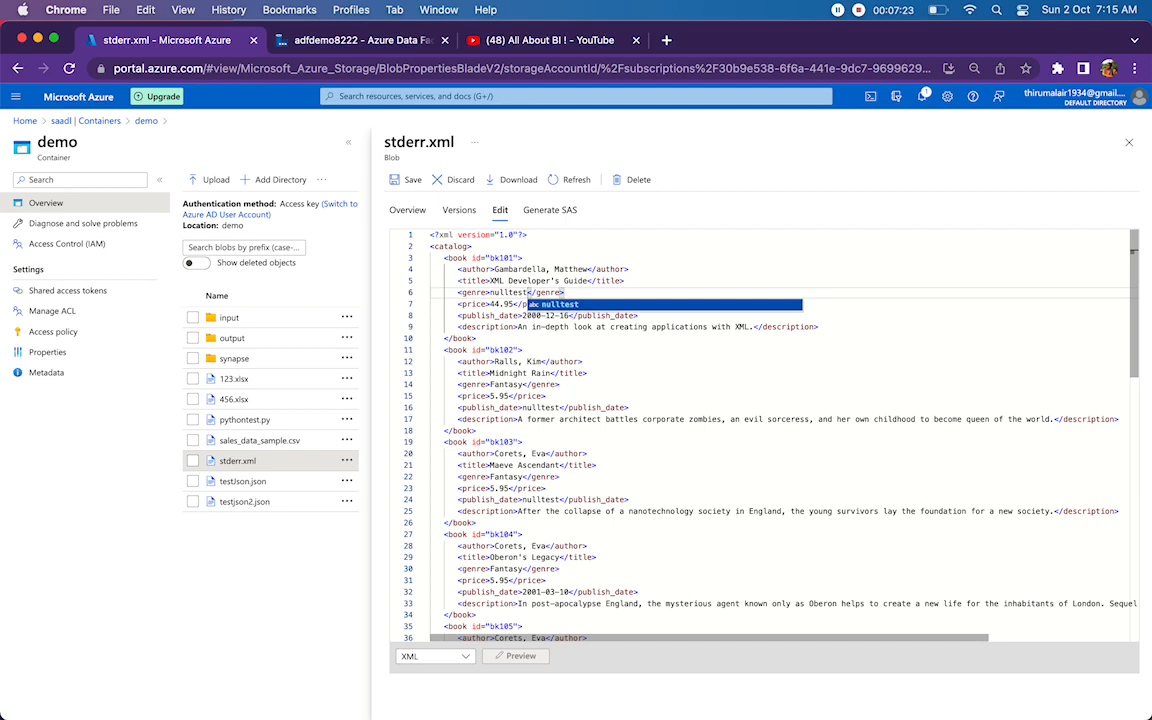
key(super+s)
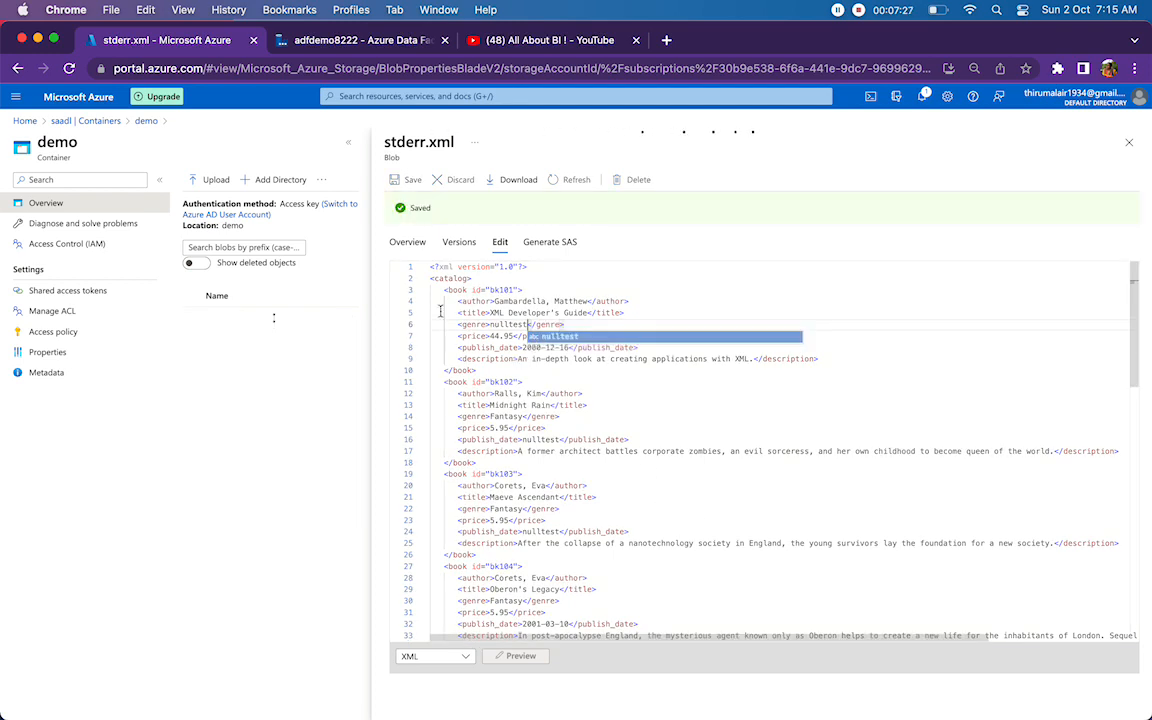
Switch to Data Factory, run pipeline2 in debug mode, and refresh the run status with the canvas area enlarged.
click(340, 44)
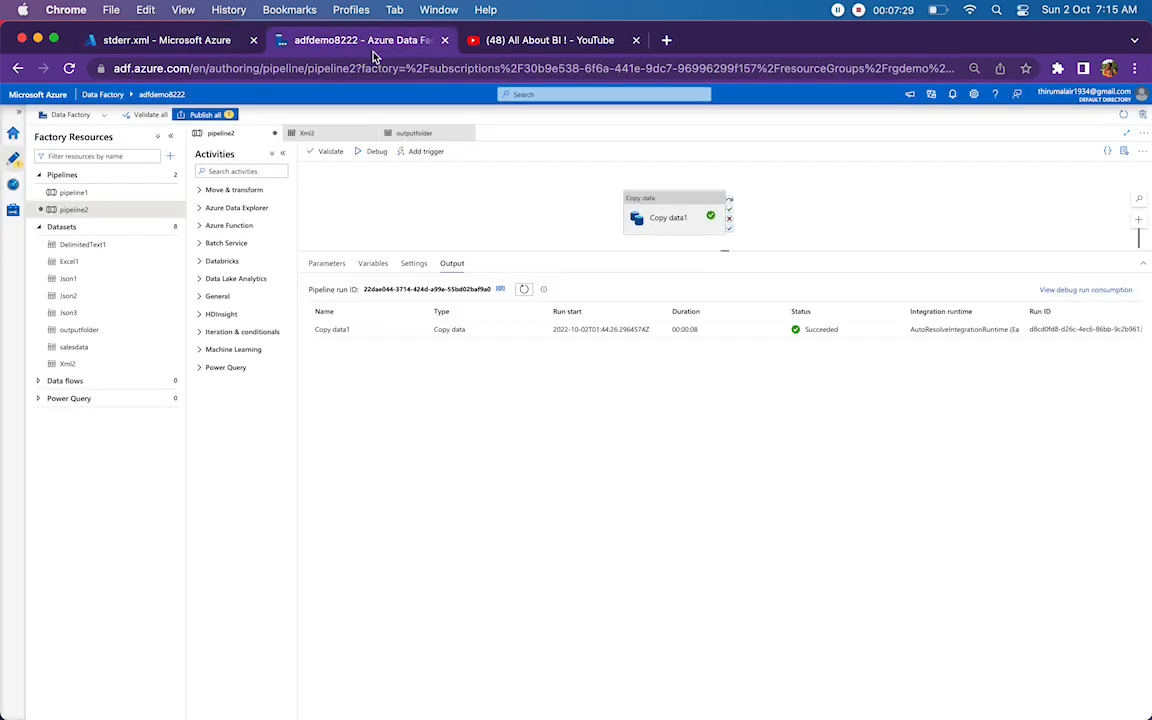
click(372, 152)
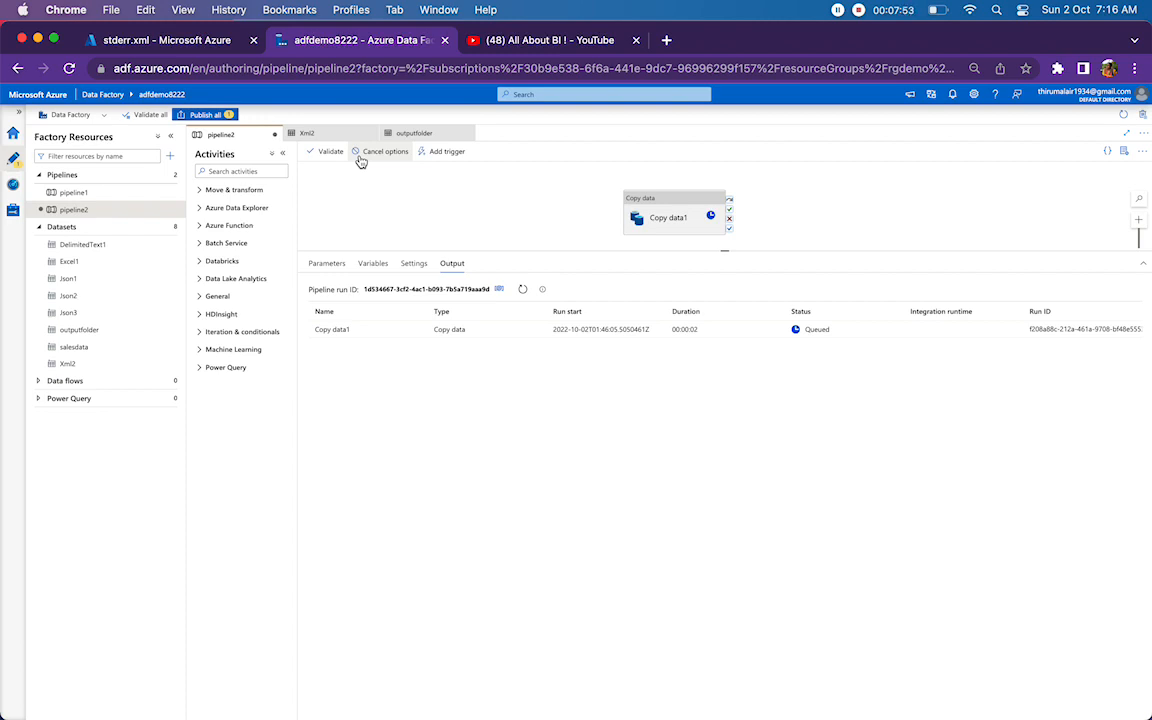
drag(722, 251, 717, 313)
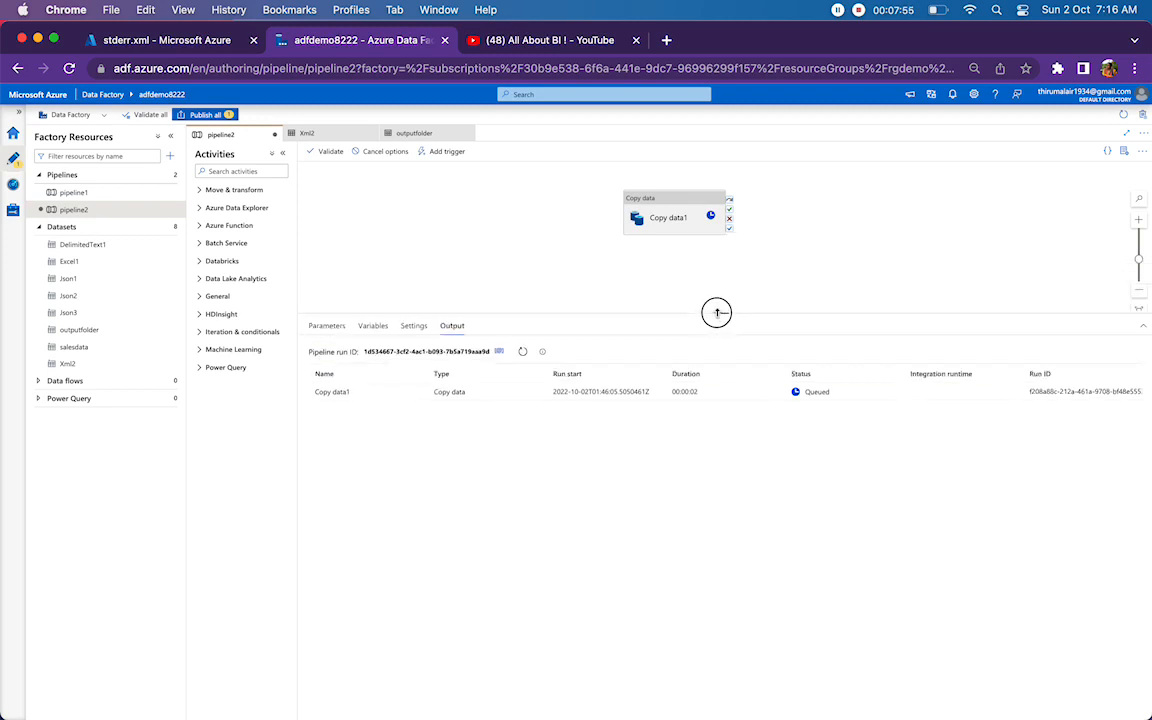
drag(660, 216, 589, 262)
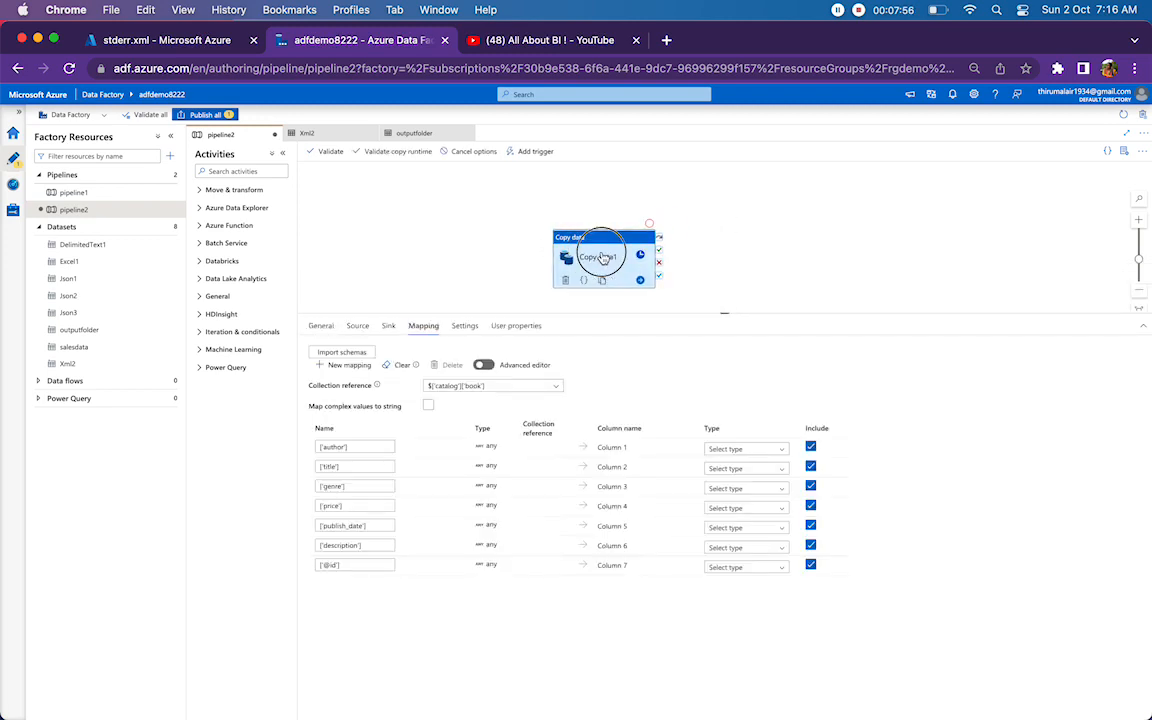
click(381, 215)
click(521, 351)
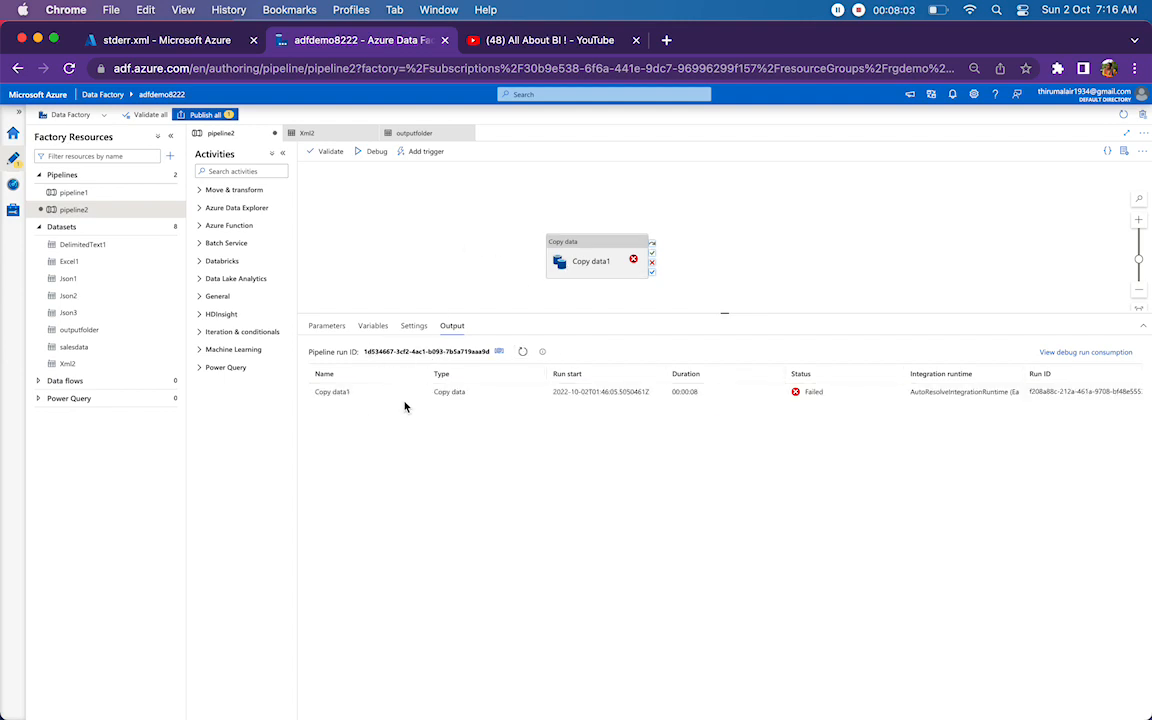
Read the error details of the Copy data1 debug run and close them.
click(404, 392)
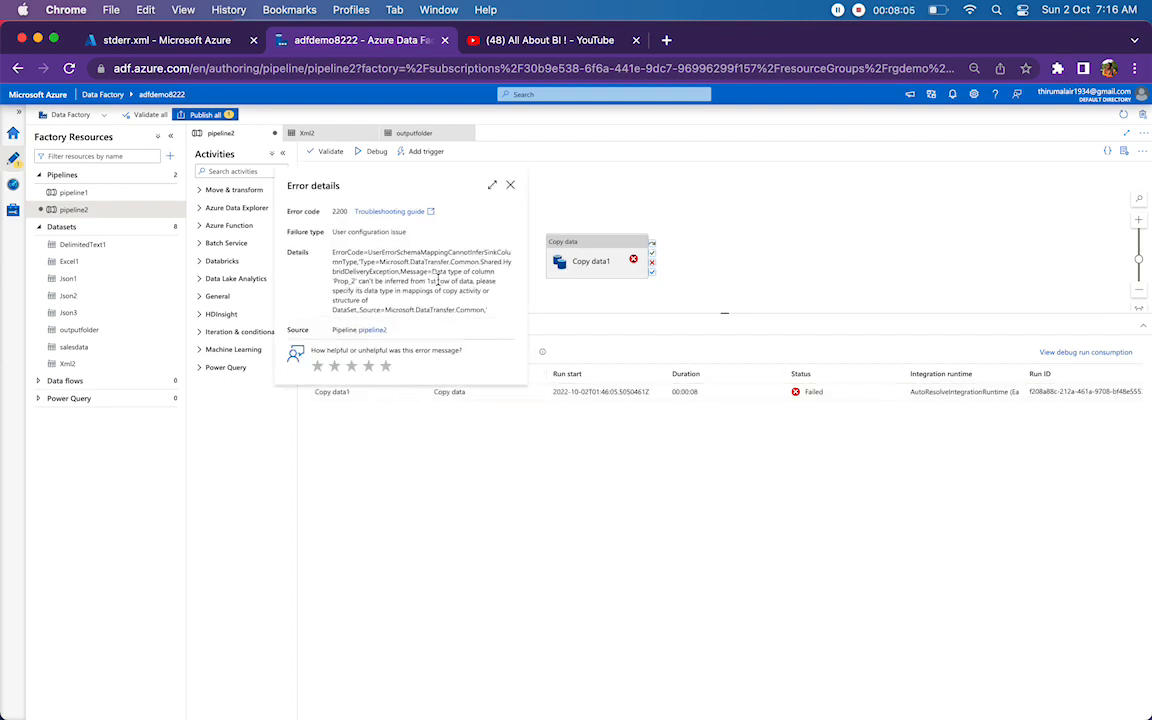
drag(433, 271, 447, 302)
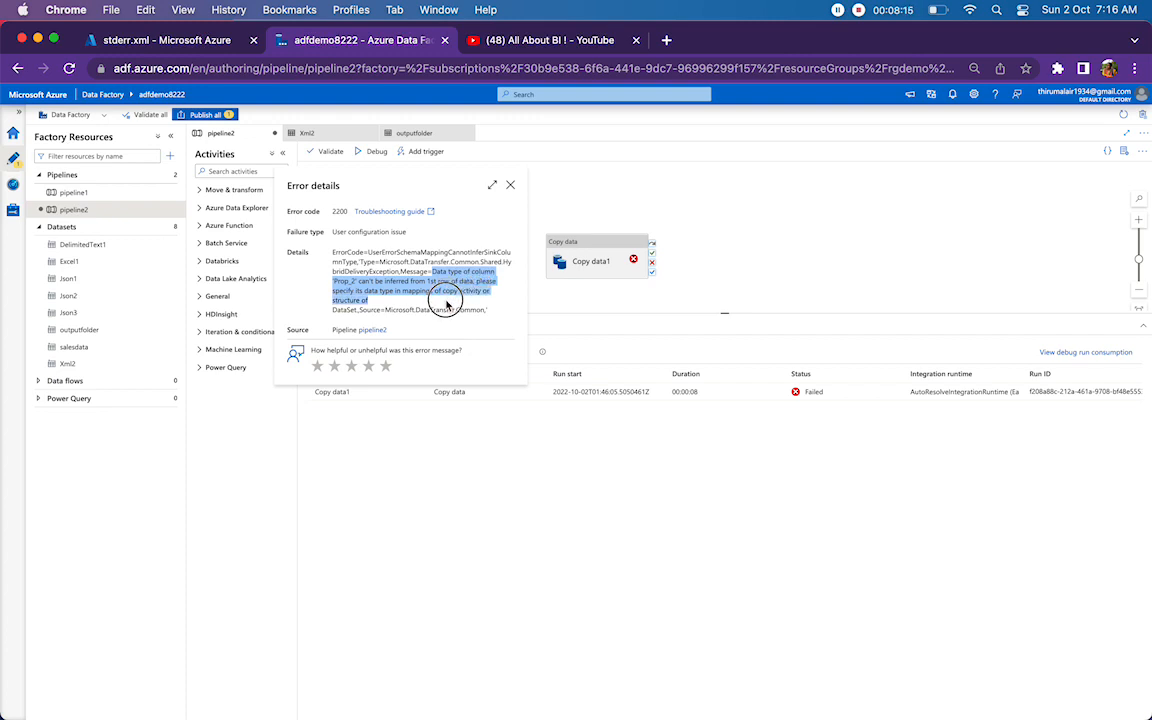
drag(447, 302, 356, 310)
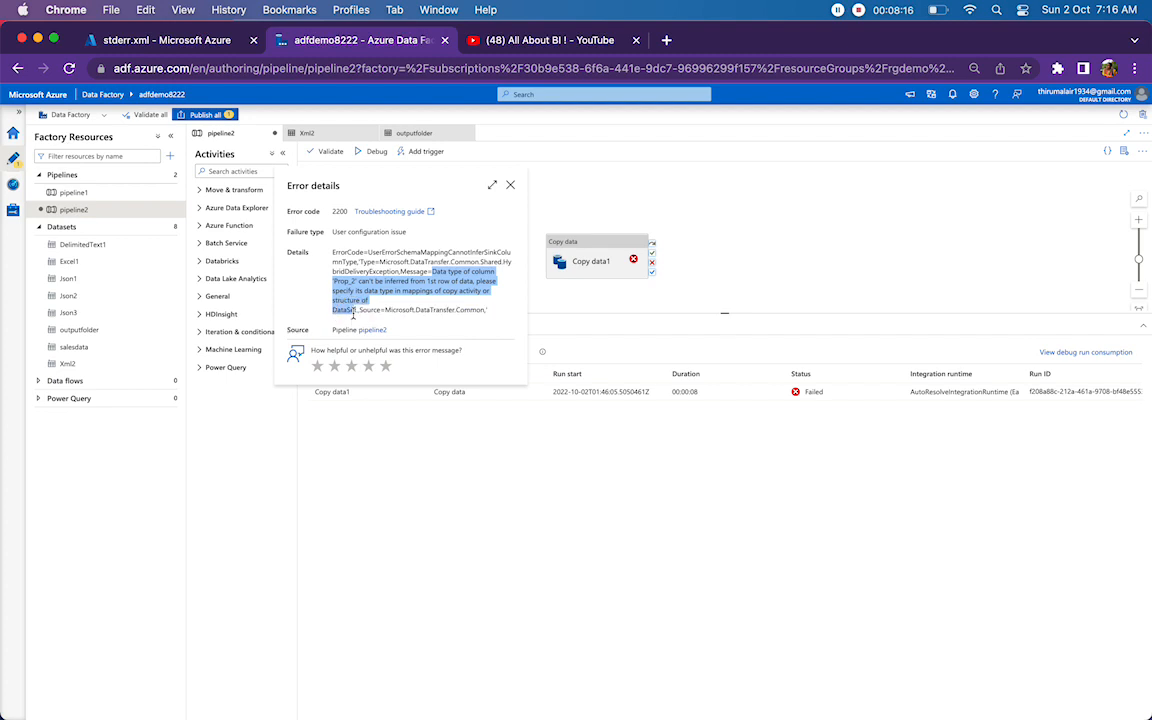
click(509, 189)
Check the null value setting of Copy data1's source dataset Xml2 and return to pipeline2.
click(590, 258)
click(365, 331)
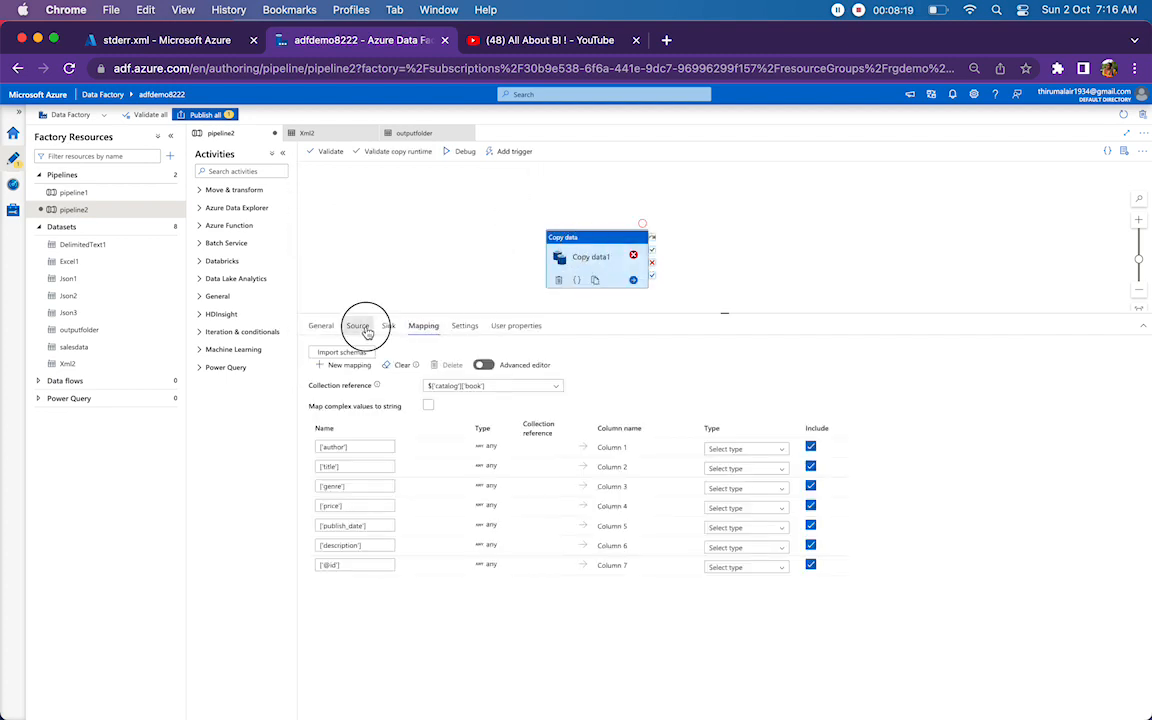
click(591, 351)
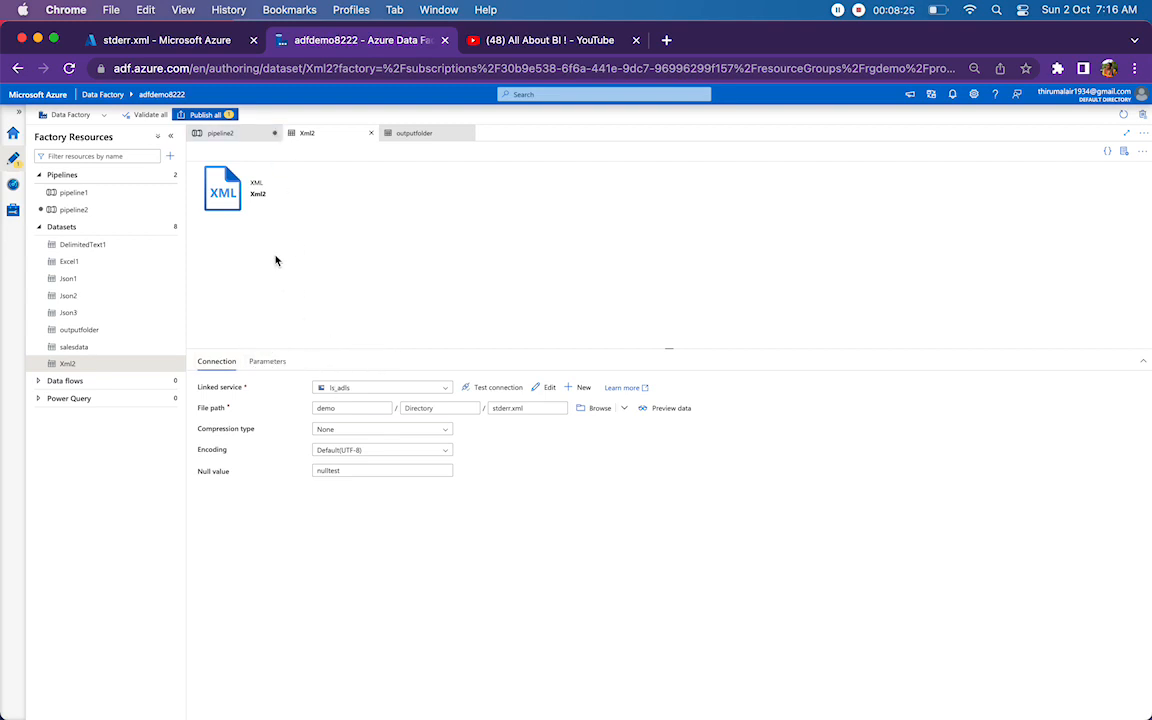
click(210, 133)
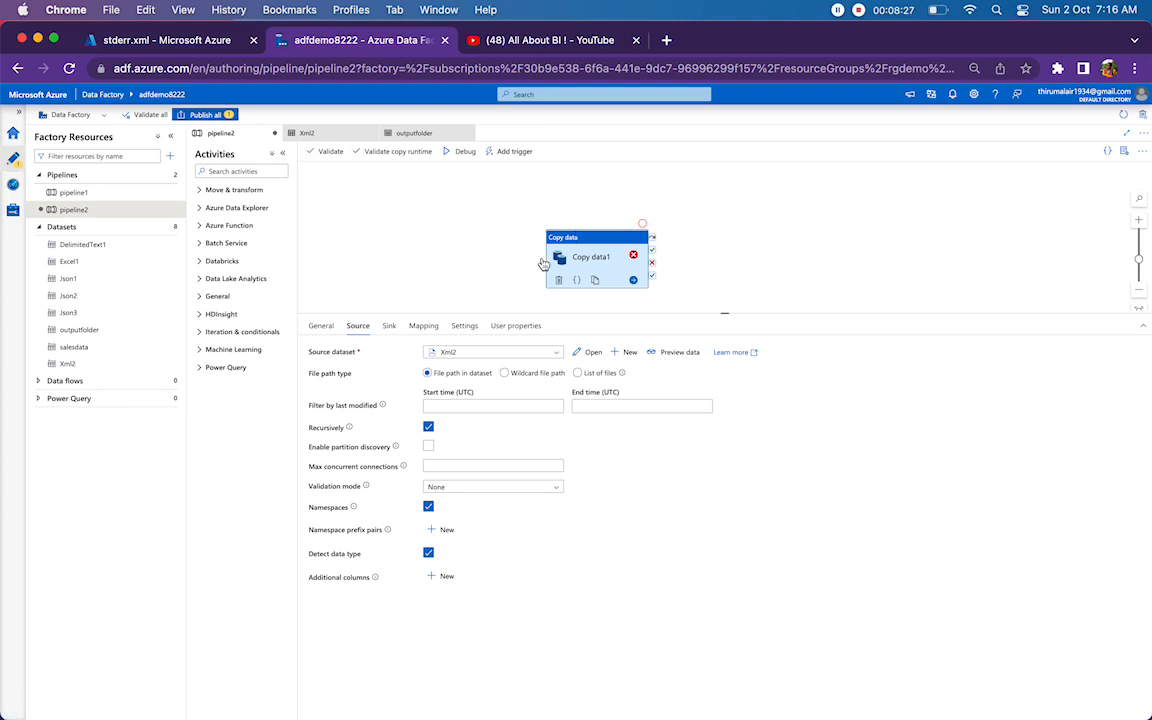
In the Copy data1 mapping, set the sink type of Column 5, mapped from publish_date, to String.
click(421, 323)
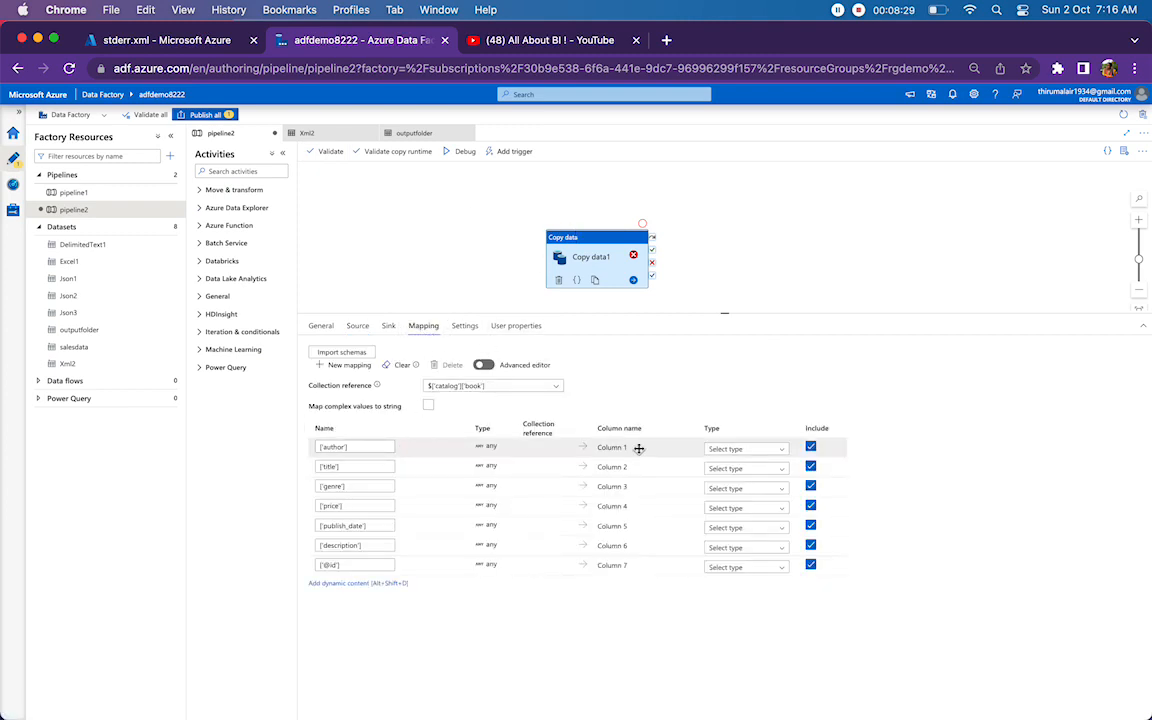
click(786, 450)
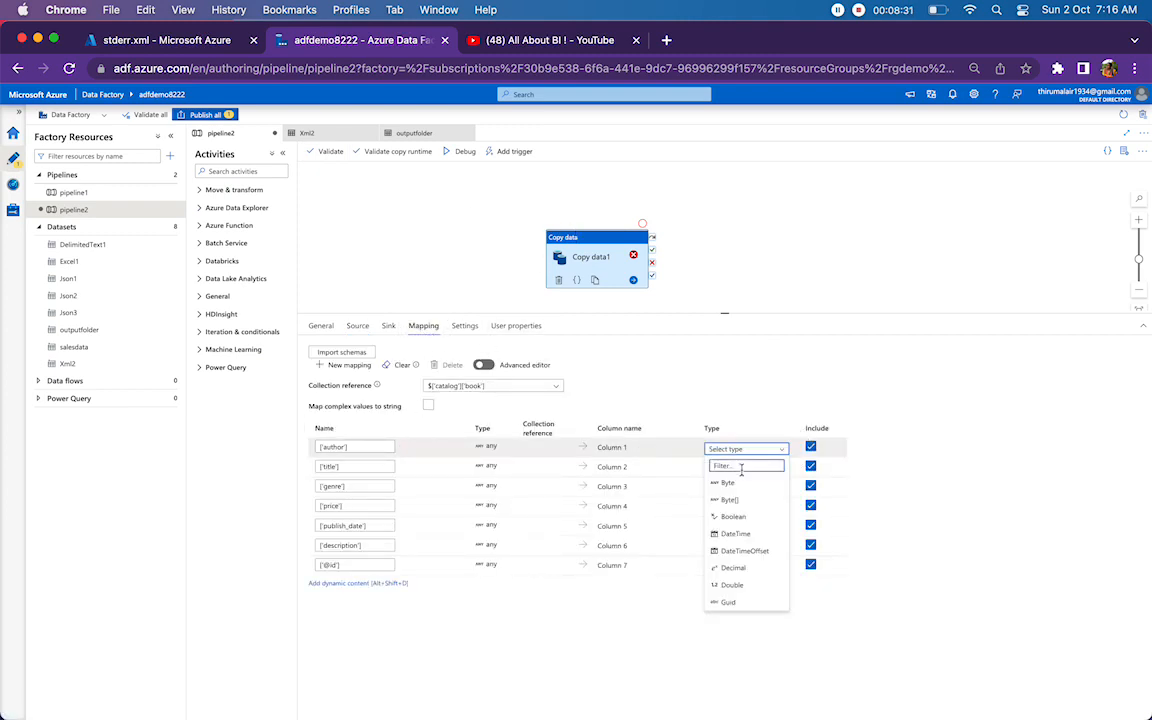
text(S)
key(Escape)
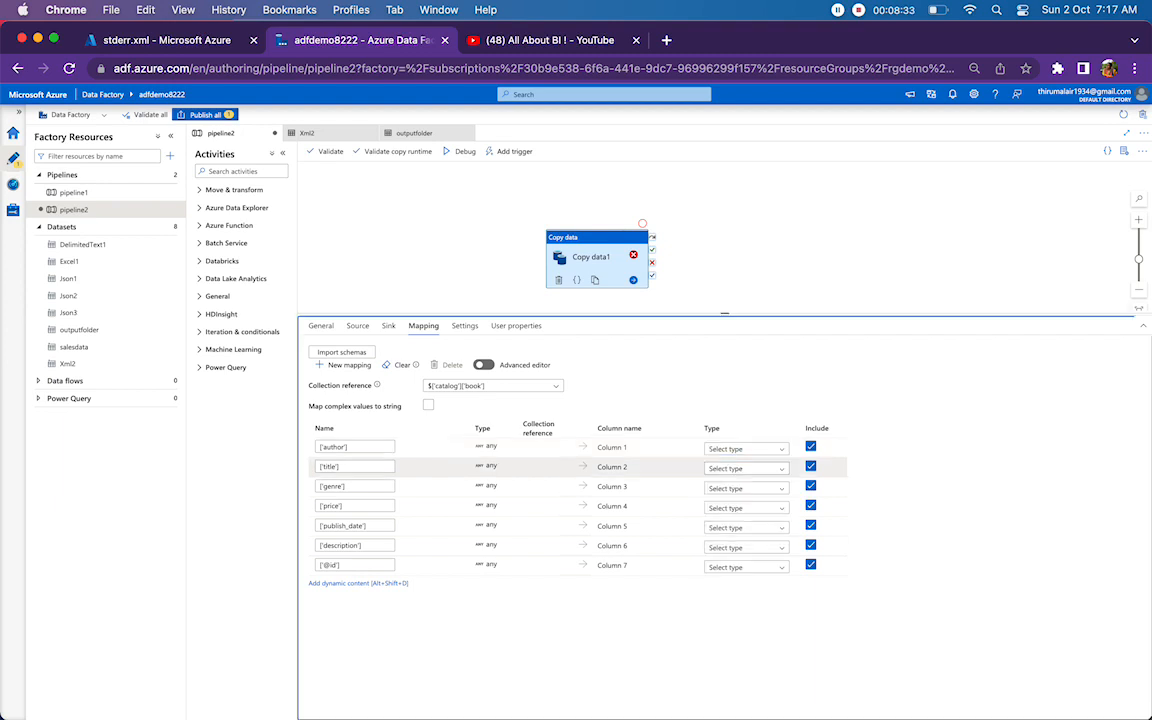
click(780, 528)
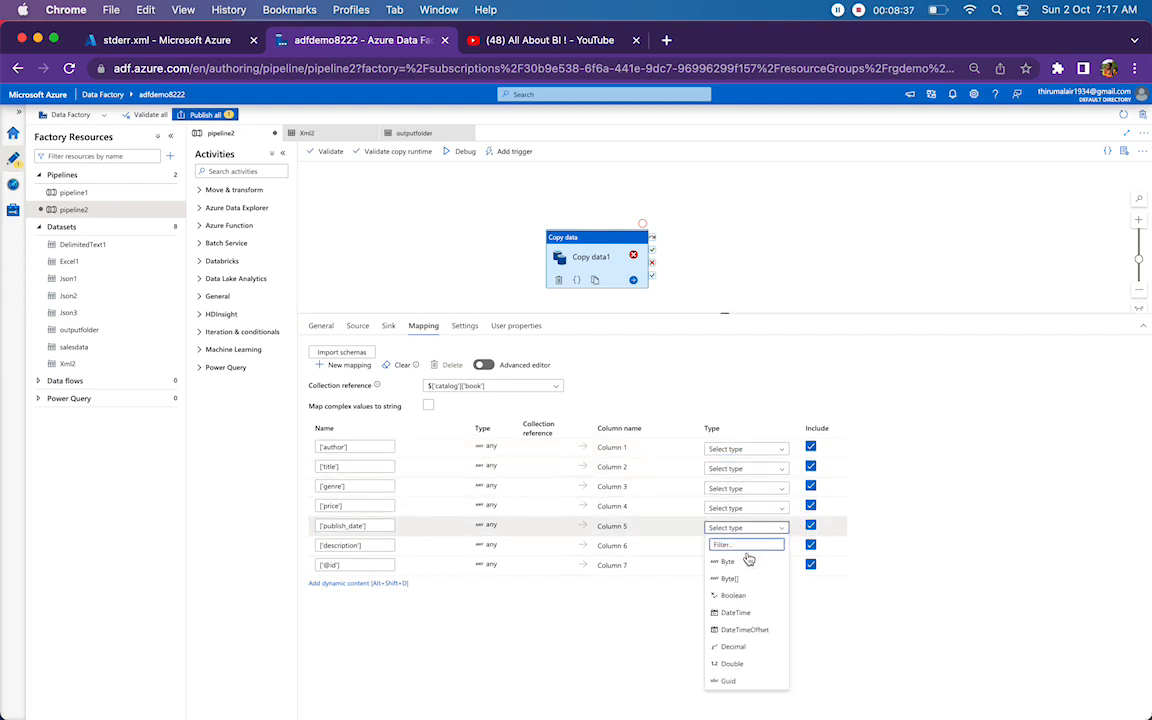
text(str)
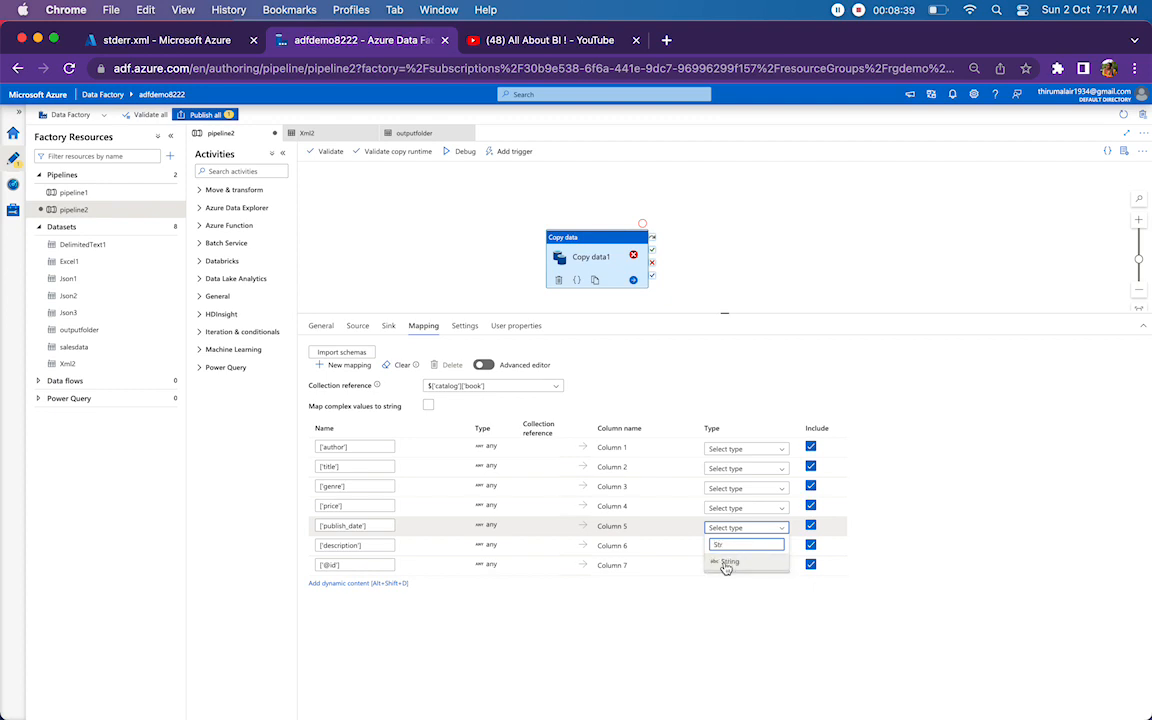
click(728, 562)
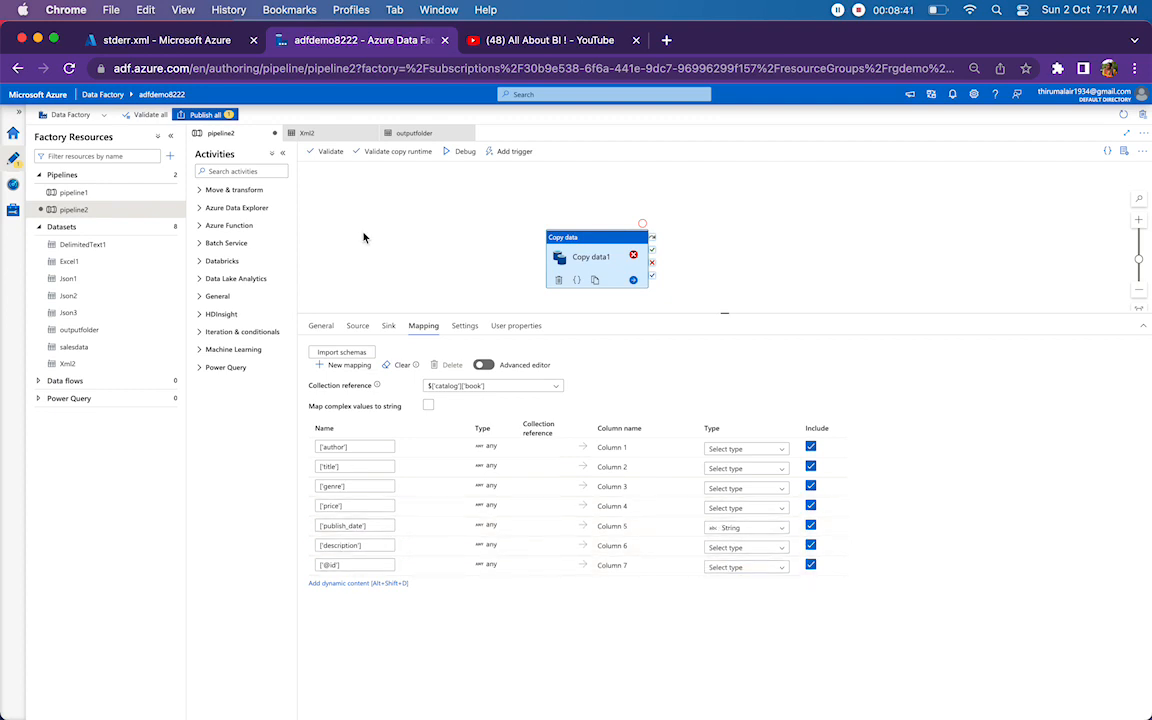
Check the nulltest genre value in stderr.xml and set the sink type of Column 3, mapped from genre, to String in Copy data1's mapping.
click(110, 42)
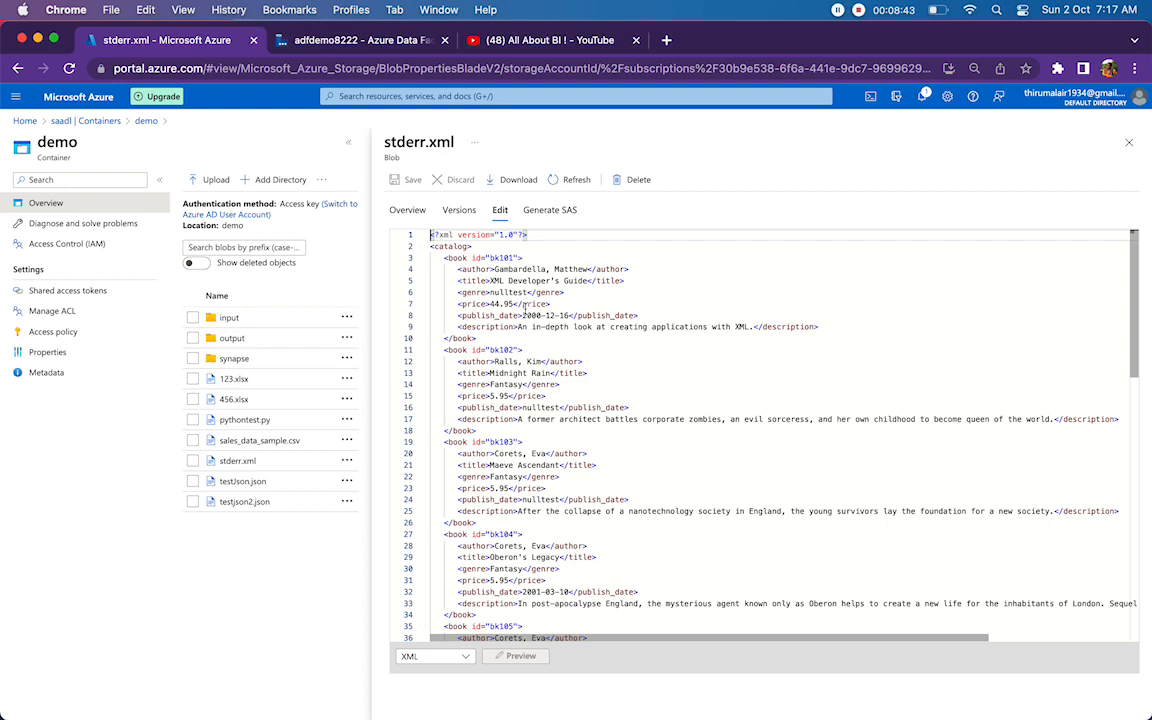
double_click(494, 293)
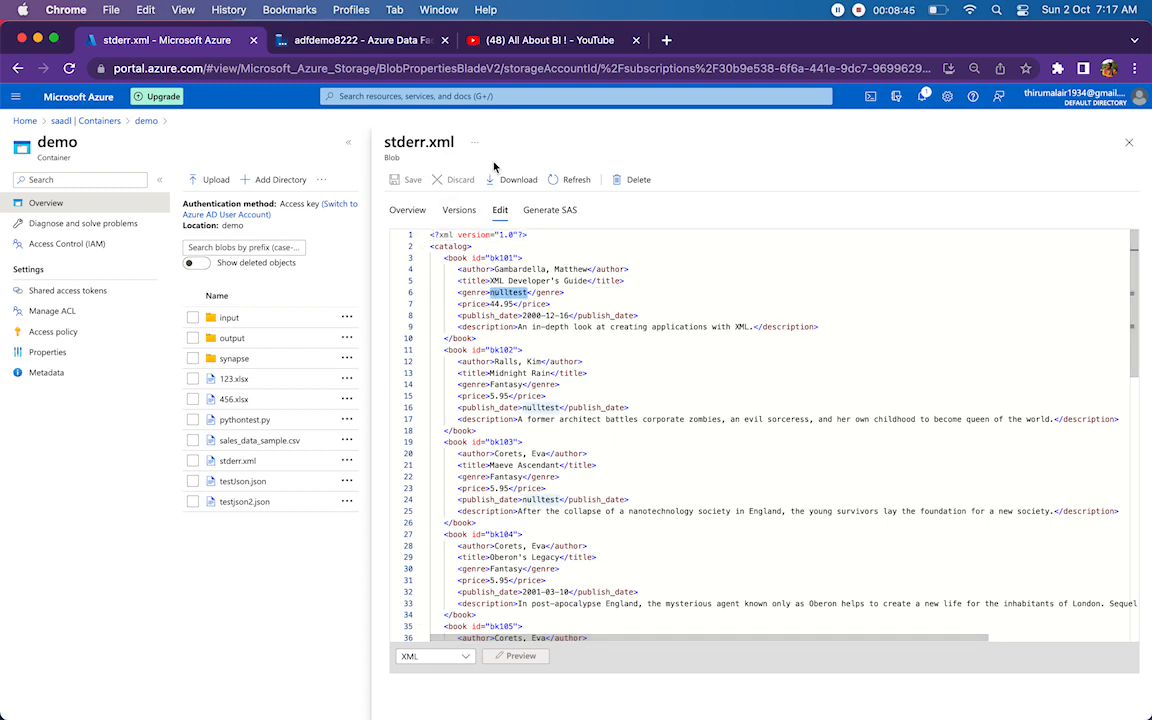
click(290, 45)
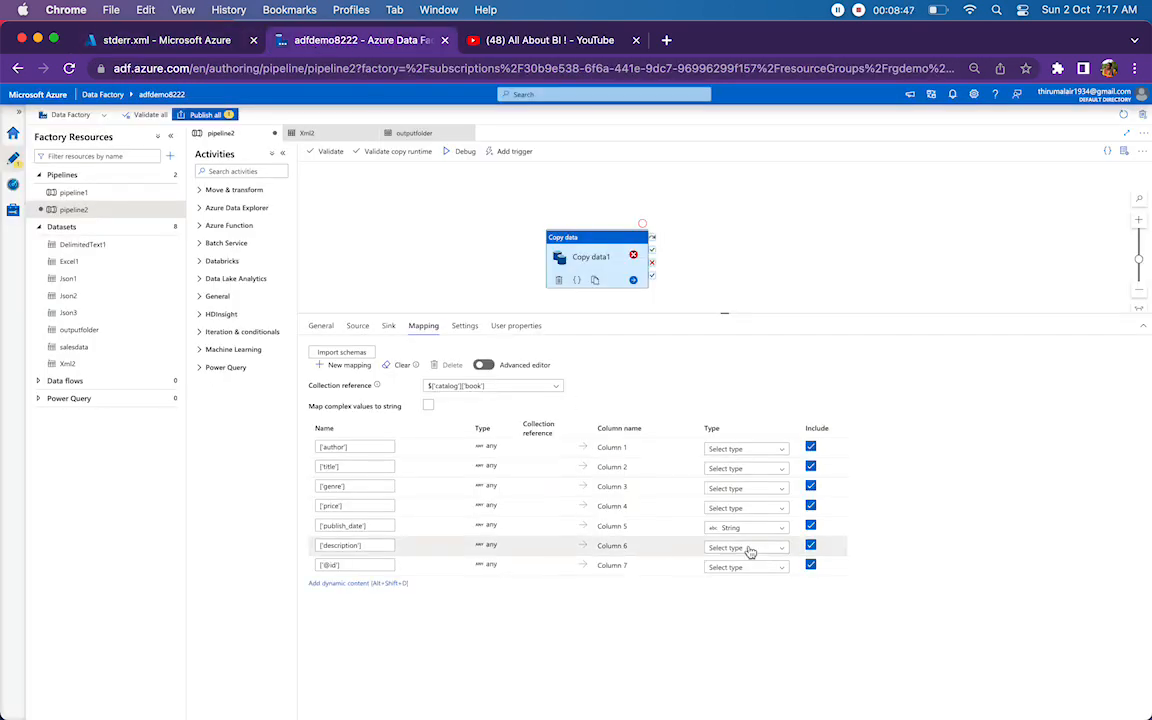
click(784, 489)
text(Str)
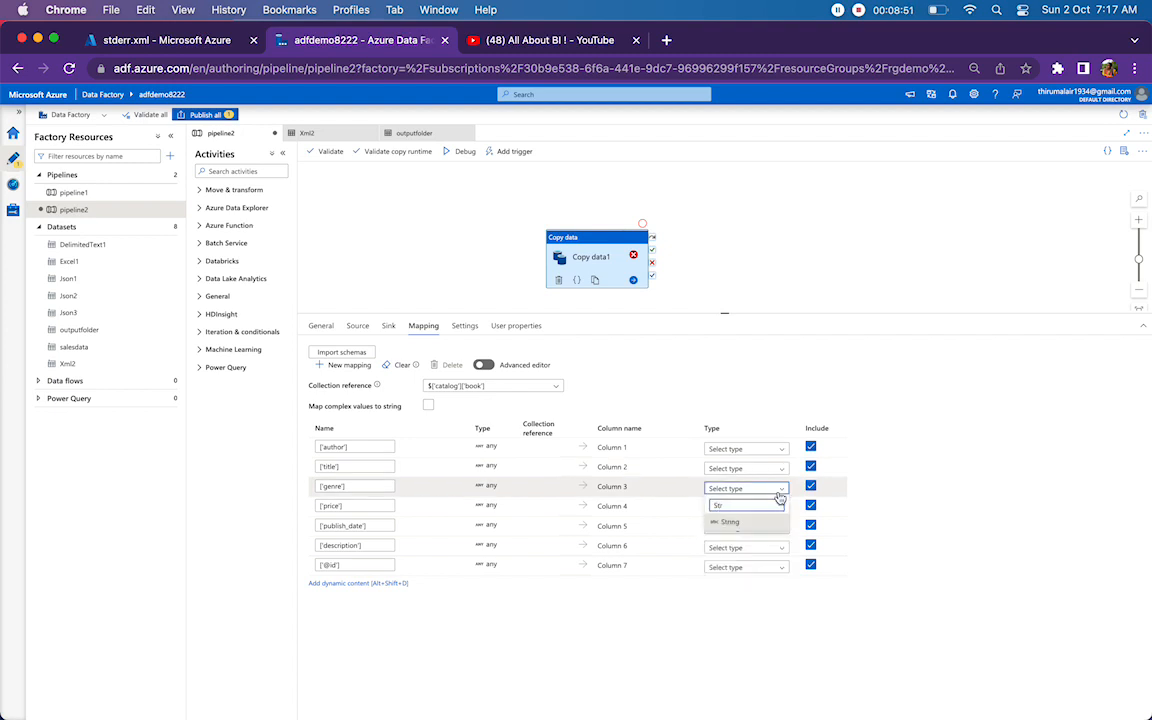
click(730, 521)
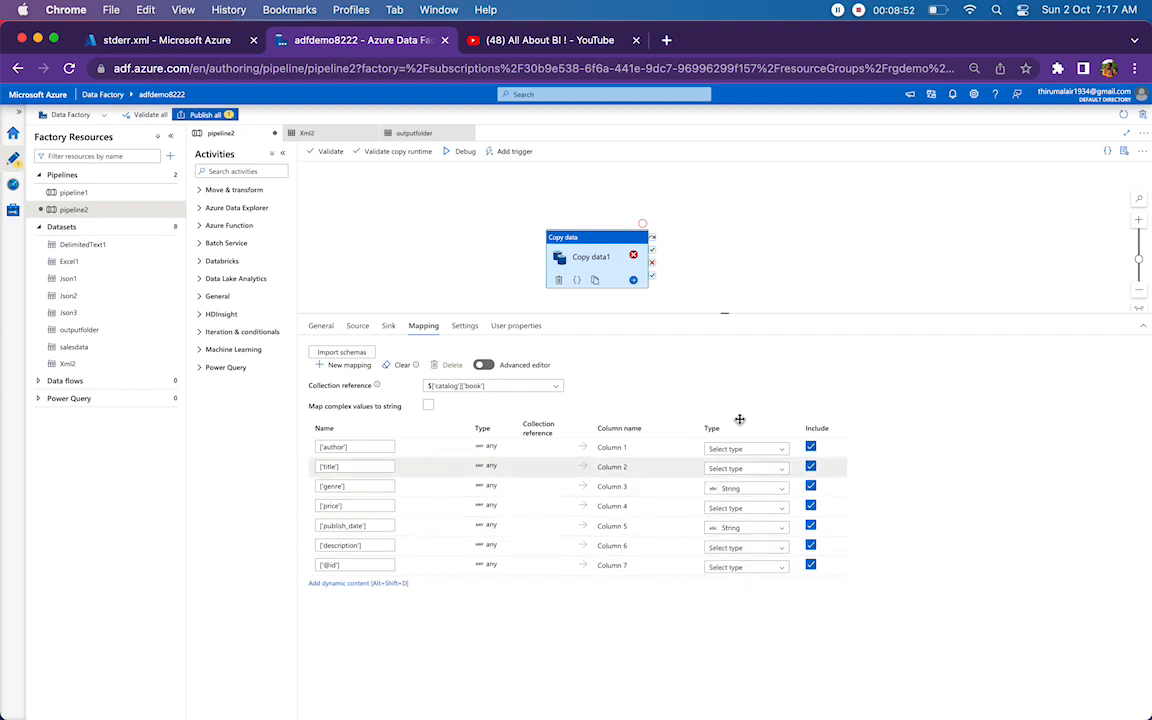
Run pipeline2 in debug mode and review Copy data1's mapping and the run output.
click(751, 221)
click(368, 153)
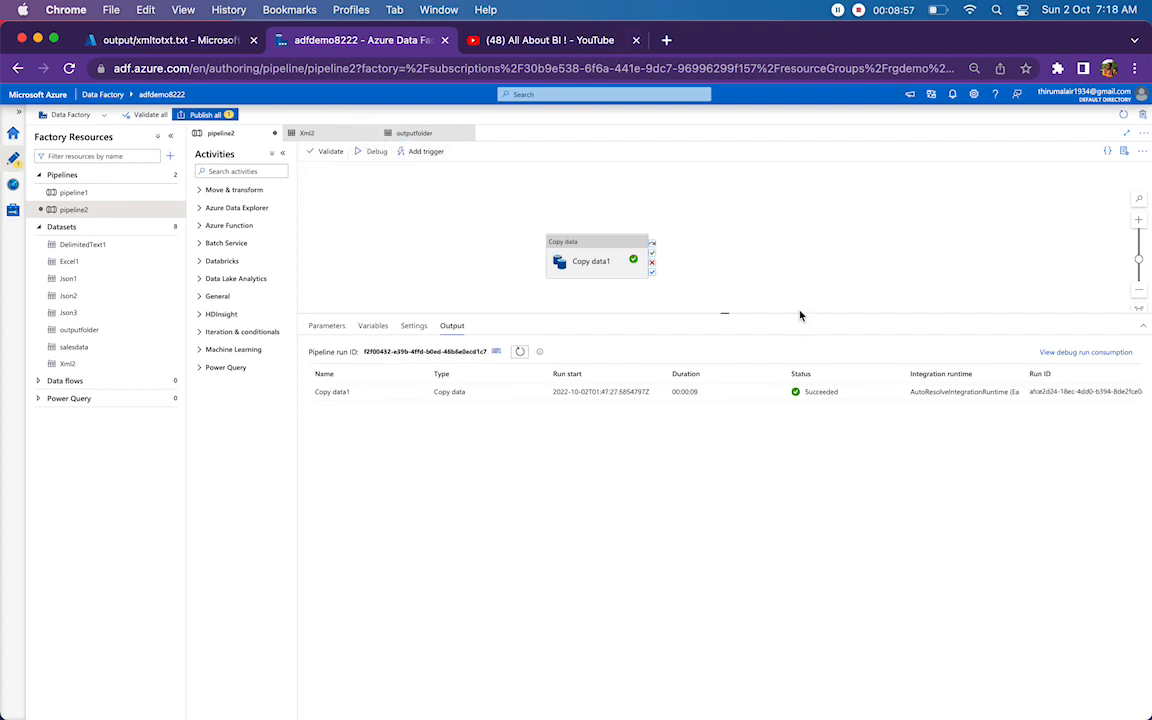
click(576, 279)
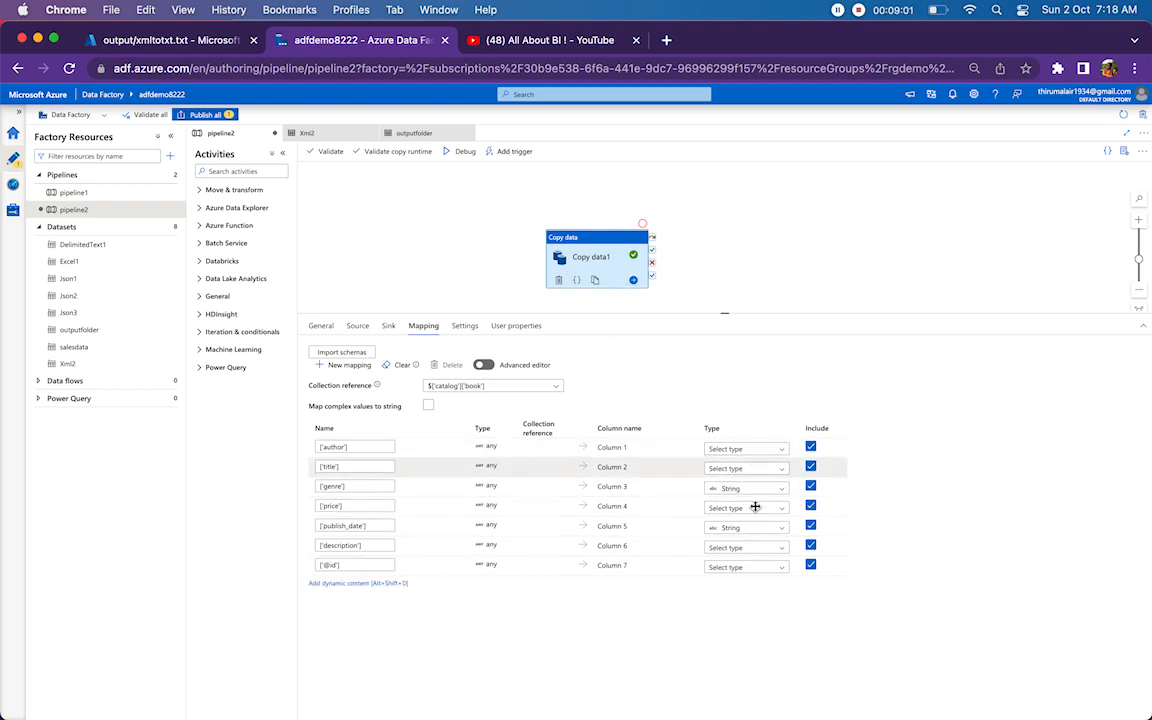
click(740, 240)
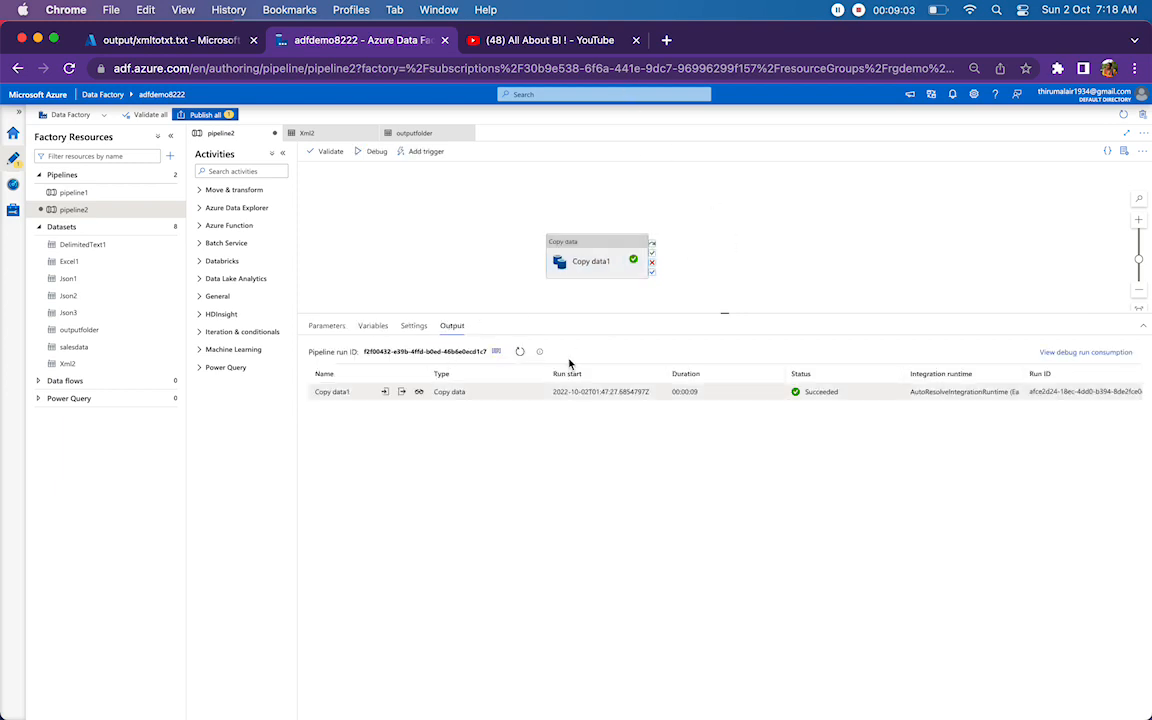
Switch to the Azure portal, examine how the null genre is written in the first record of output/xmltotxt.txt, and close the file.
click(152, 40)
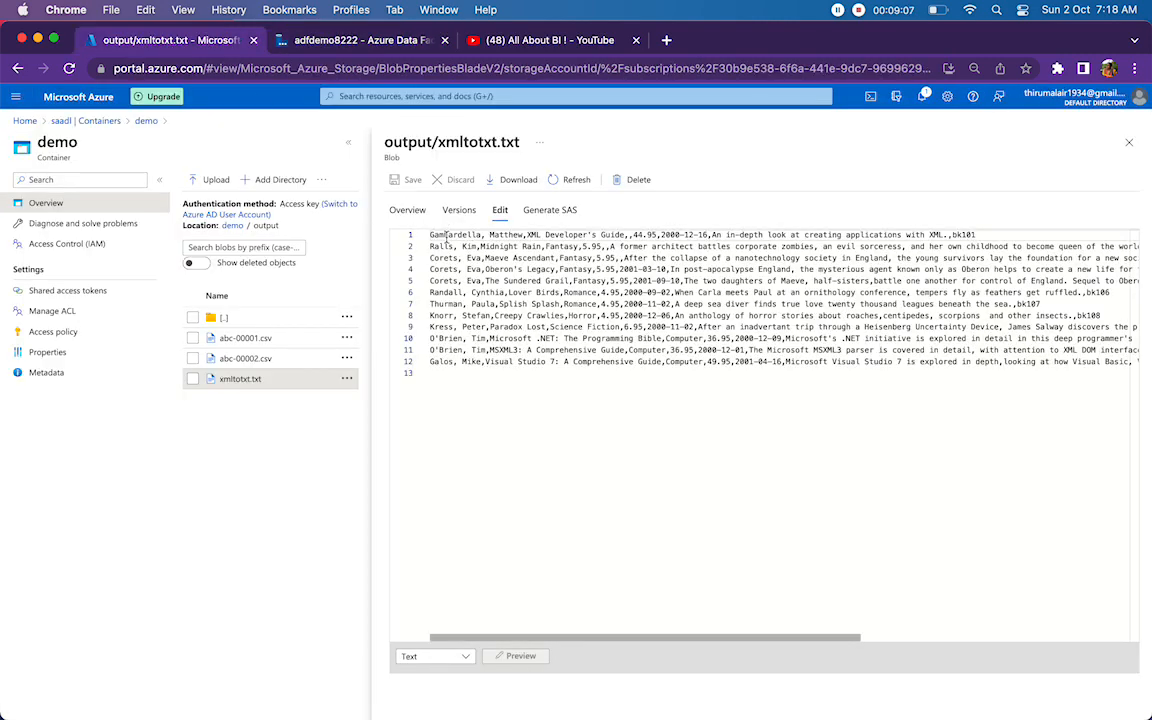
drag(445, 236, 730, 238)
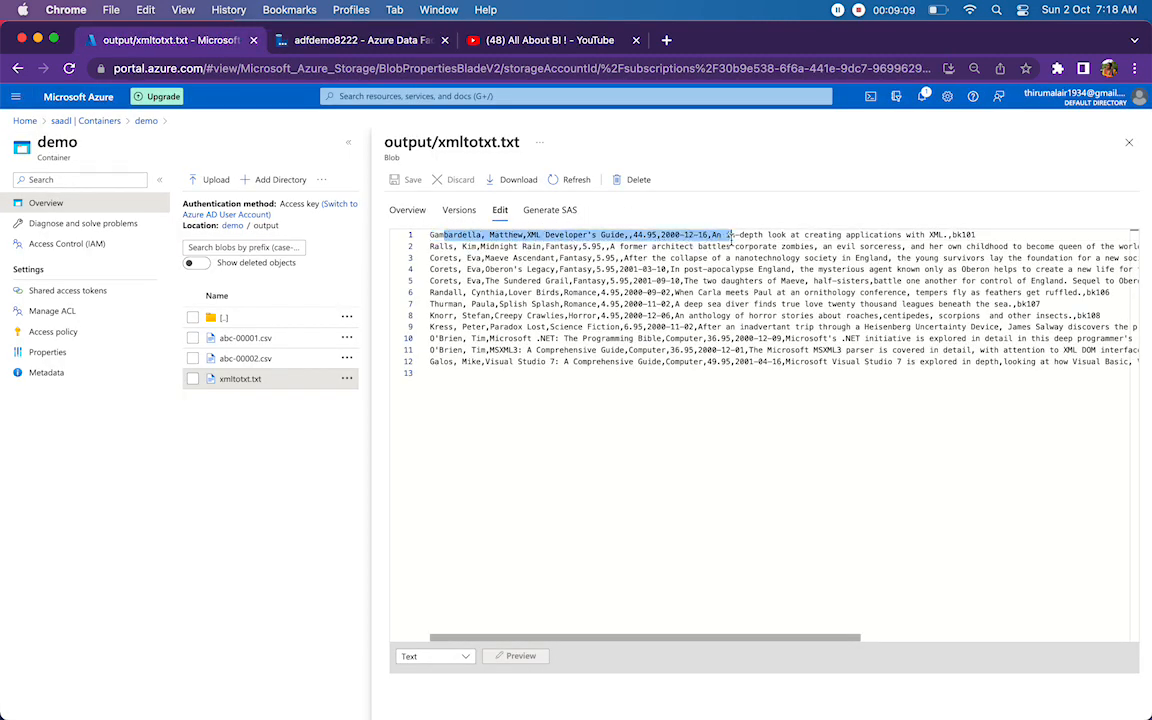
click(635, 249)
drag(624, 238, 645, 233)
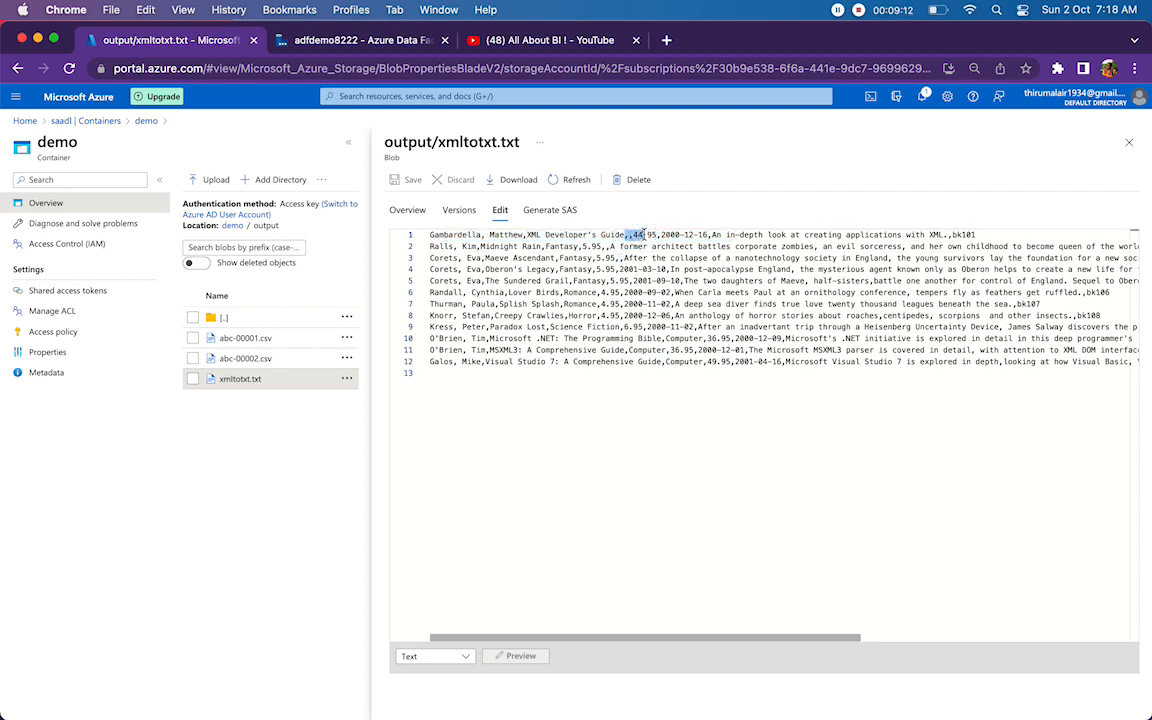
click(1128, 146)
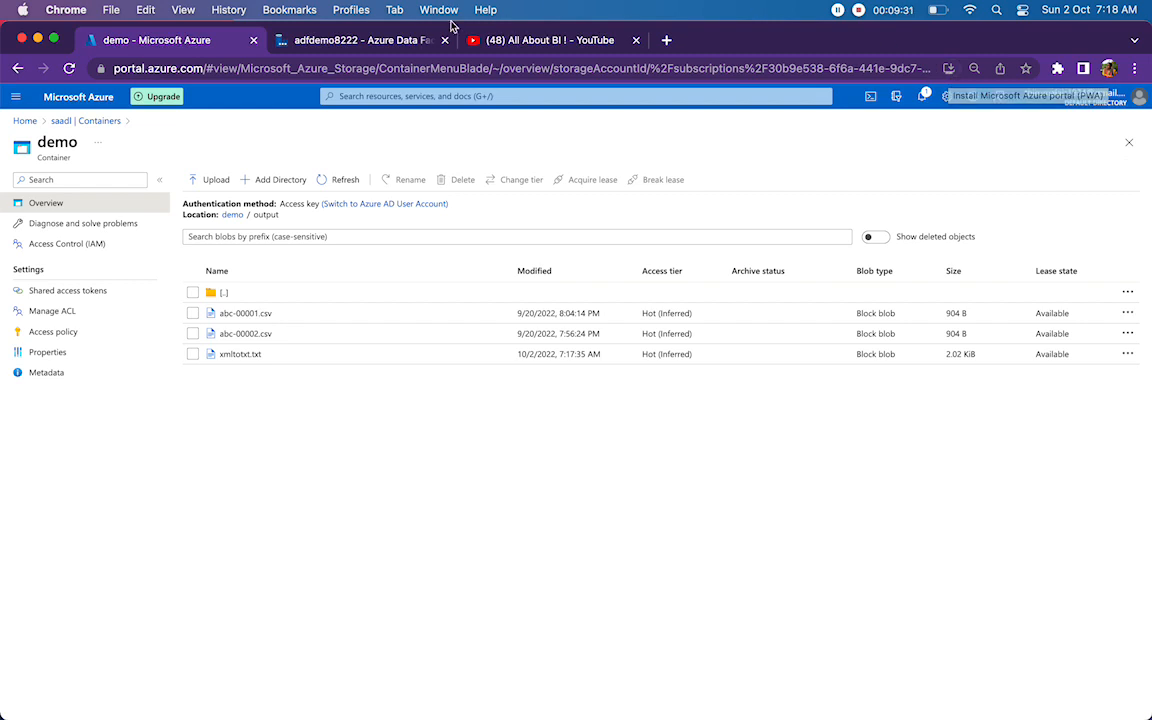
Return to Data Factory and review the column types in Copy data1's mapping with the canvas area enlarged.
click(330, 40)
click(578, 255)
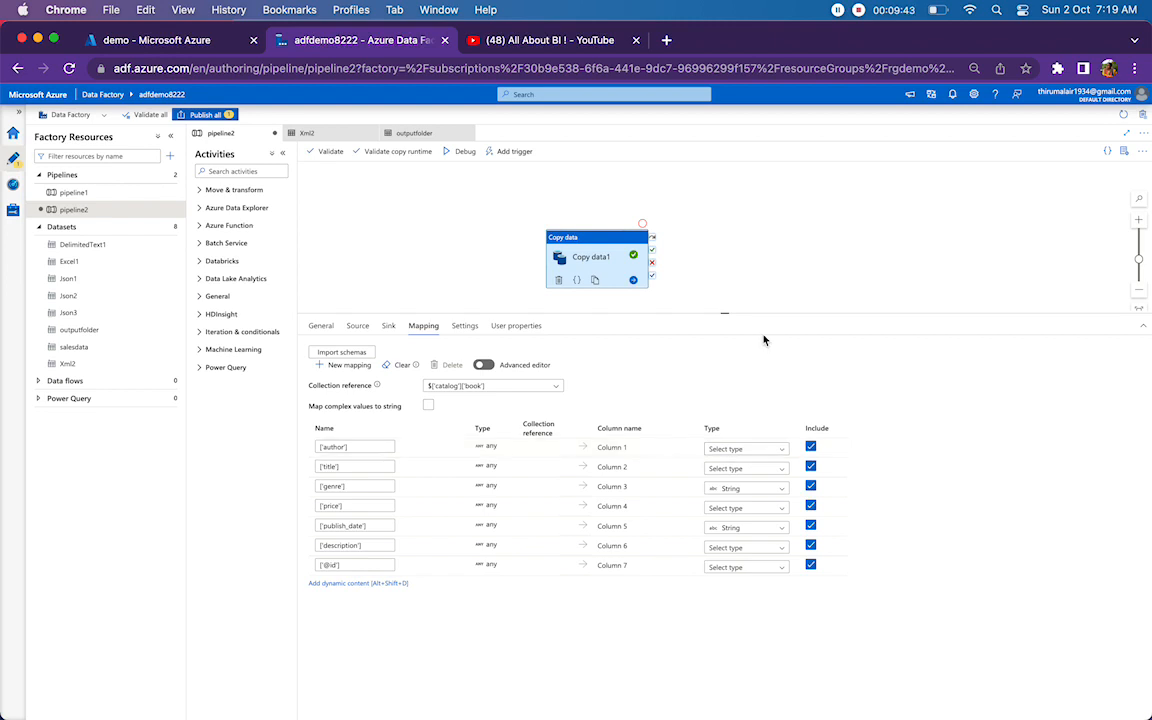
drag(724, 313, 724, 354)
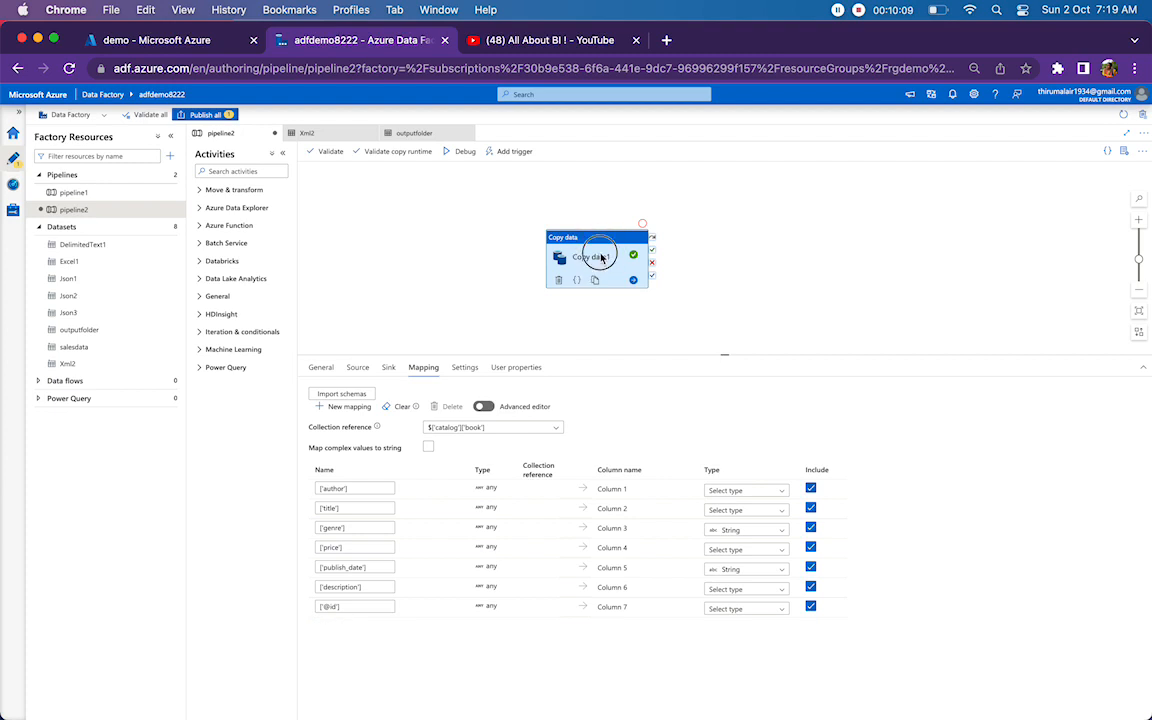
Open Copy data1's source dataset Xml2 and examine its null value setting.
click(574, 394)
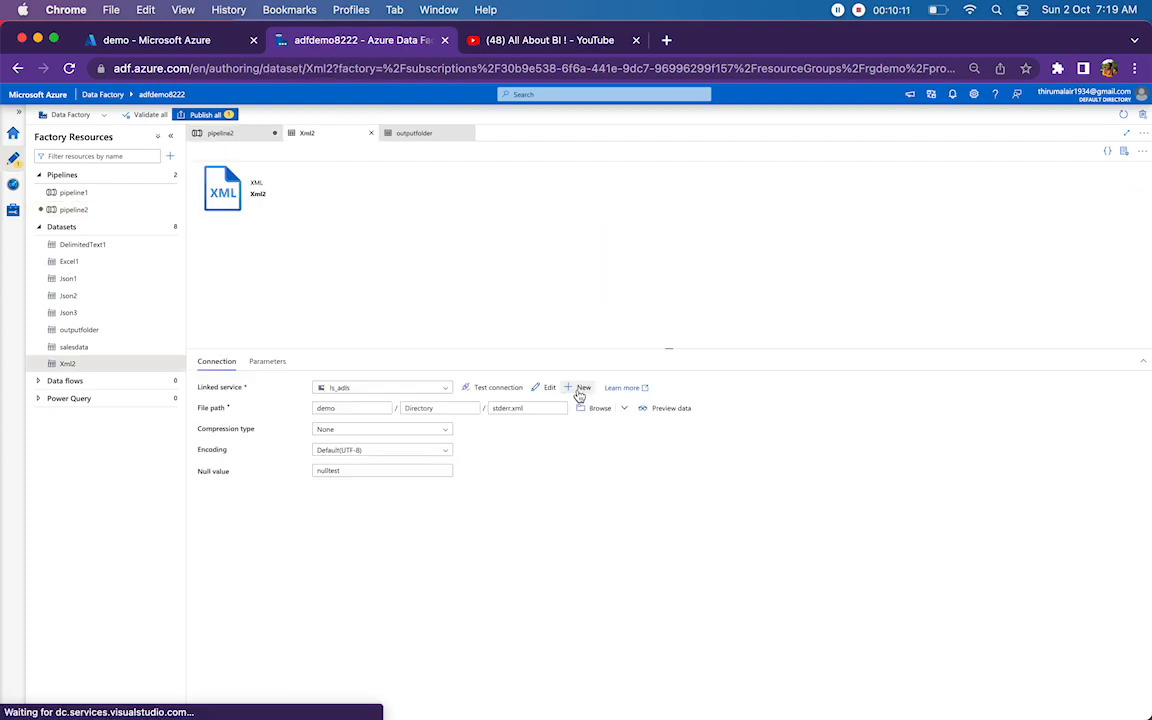
click(372, 473)
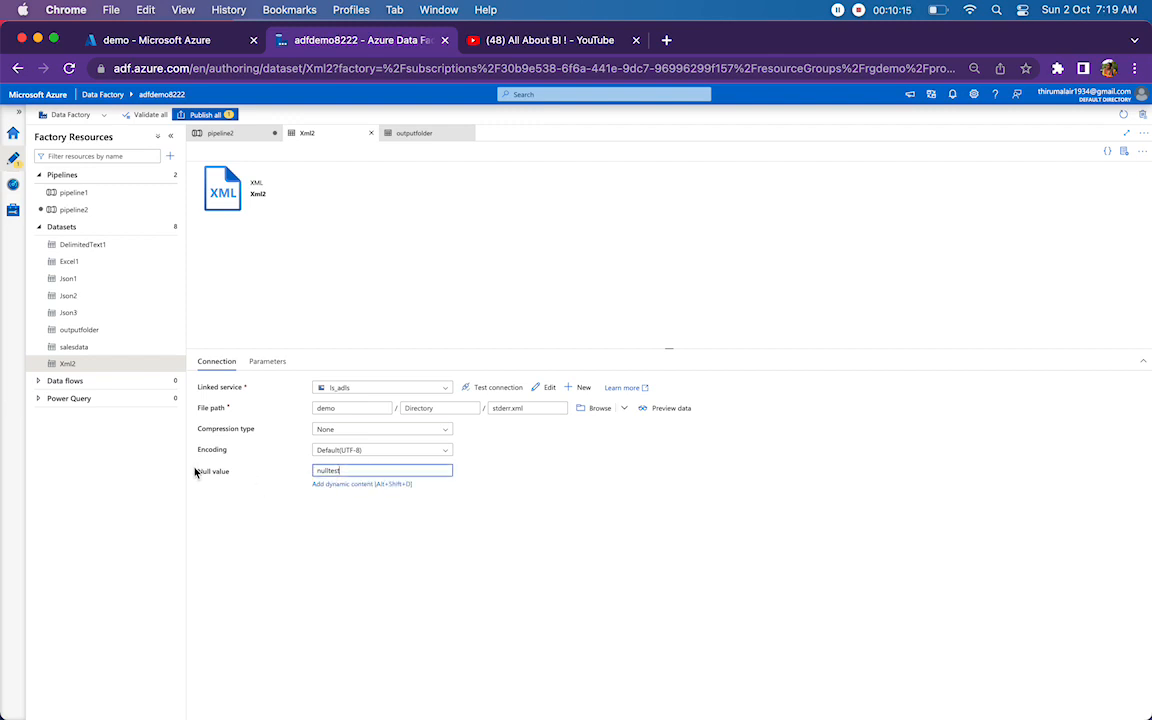
double_click(317, 471)
double_click(204, 471)
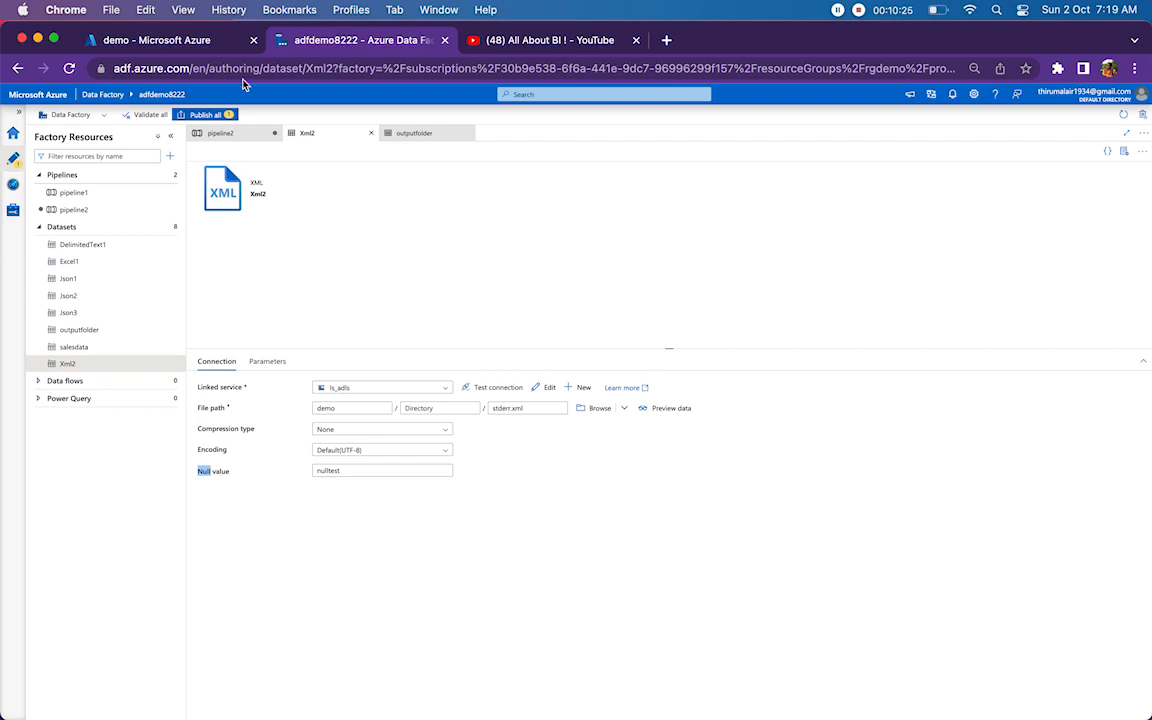
Revisit the demo container's output folder and the Xml2 dataset, ending on the All About BI ! YouTube channel page.
click(112, 39)
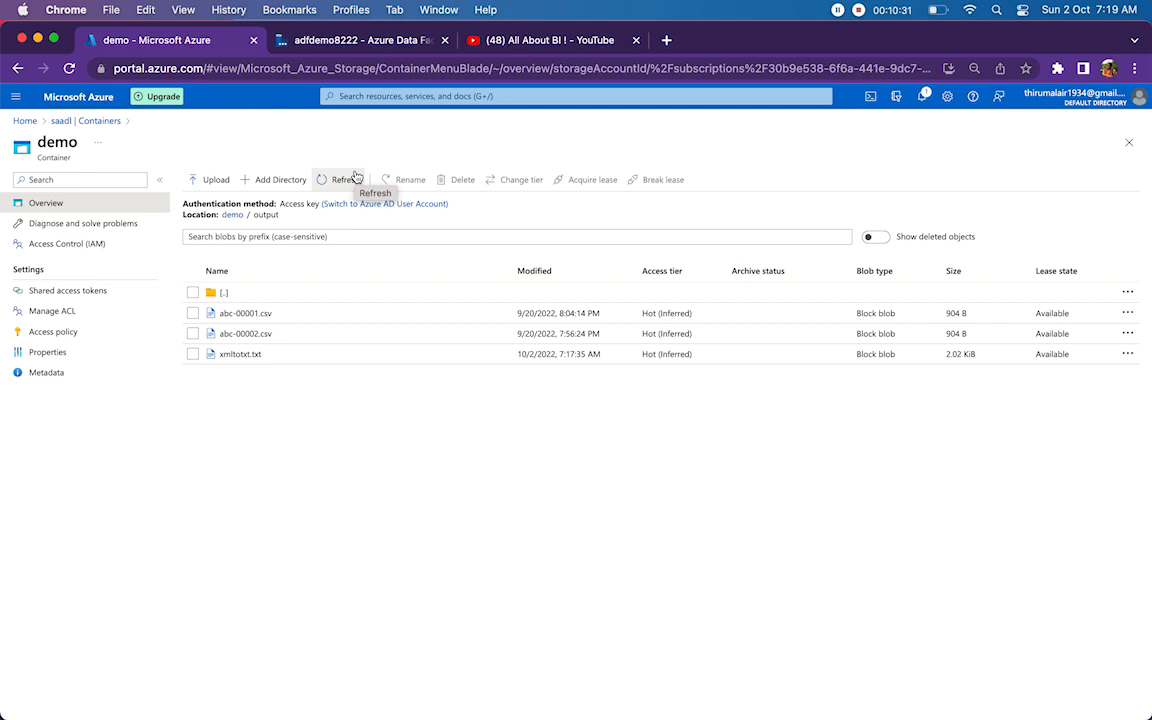
click(333, 40)
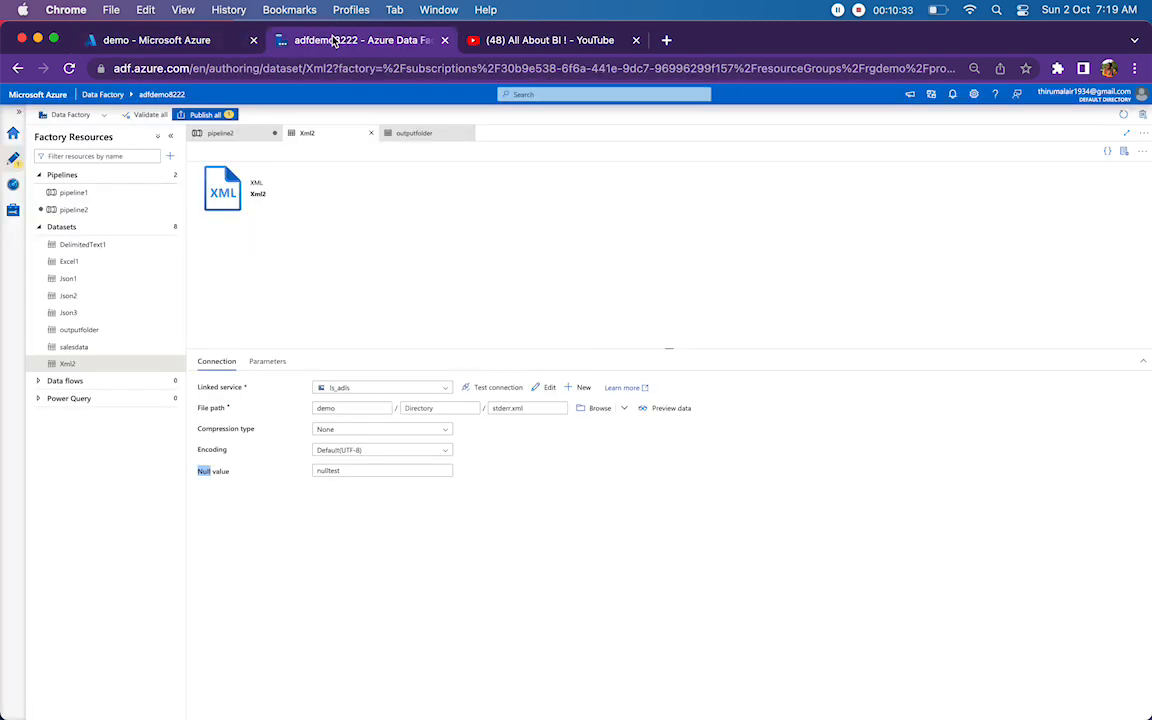
click(505, 42)
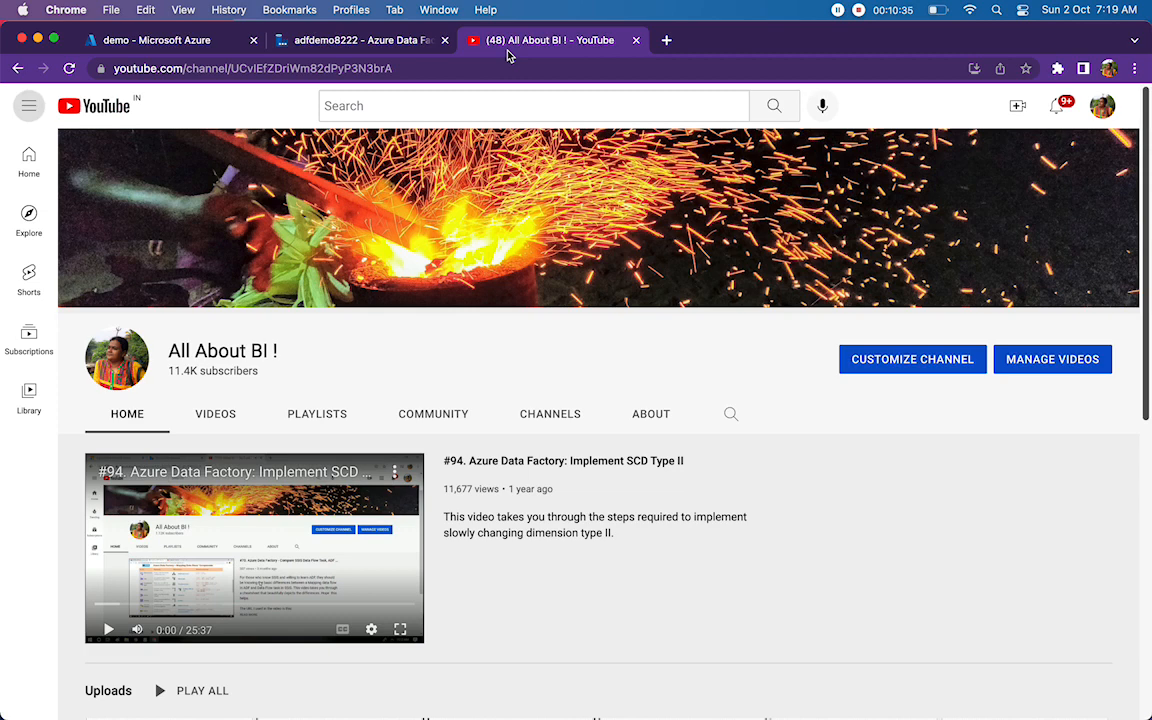